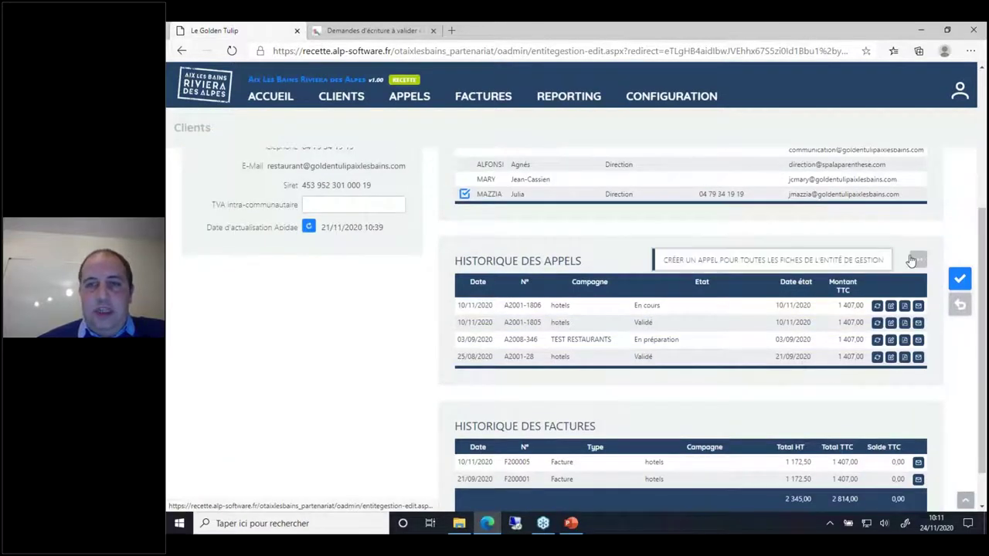
Step: Create call A2001-1807 in the hotels campaign covering all Le Golden Tulip records
click(840, 261)
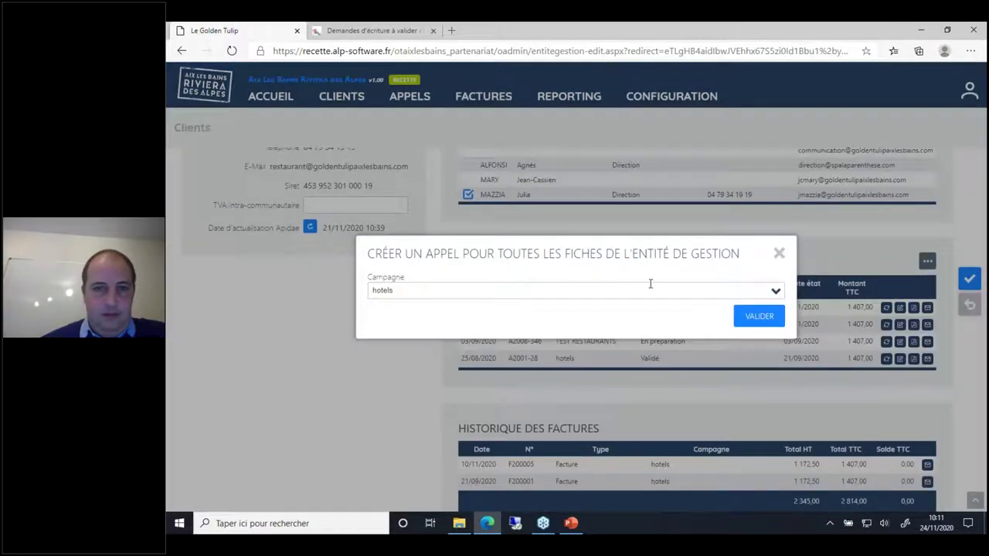
click(761, 326)
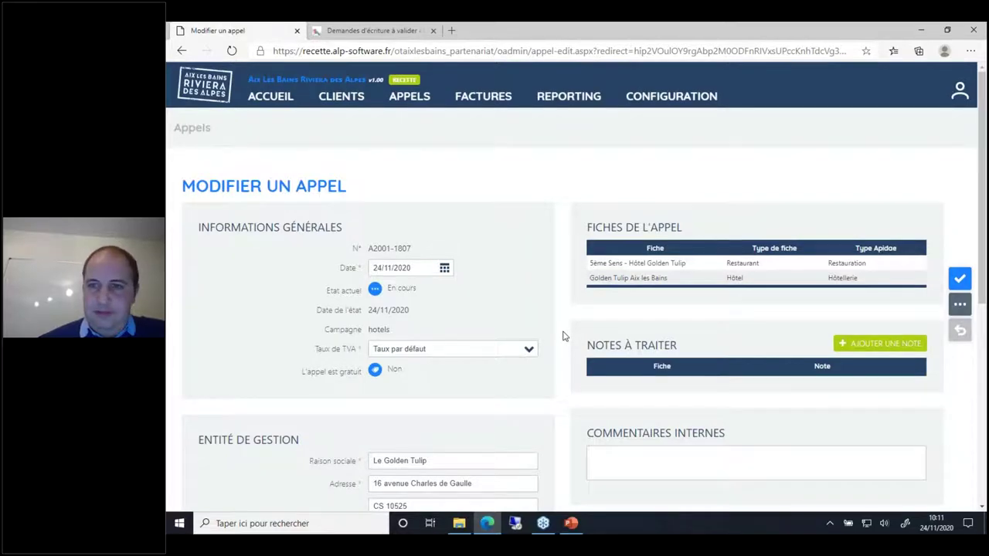
scroll(562, 336, down, 1)
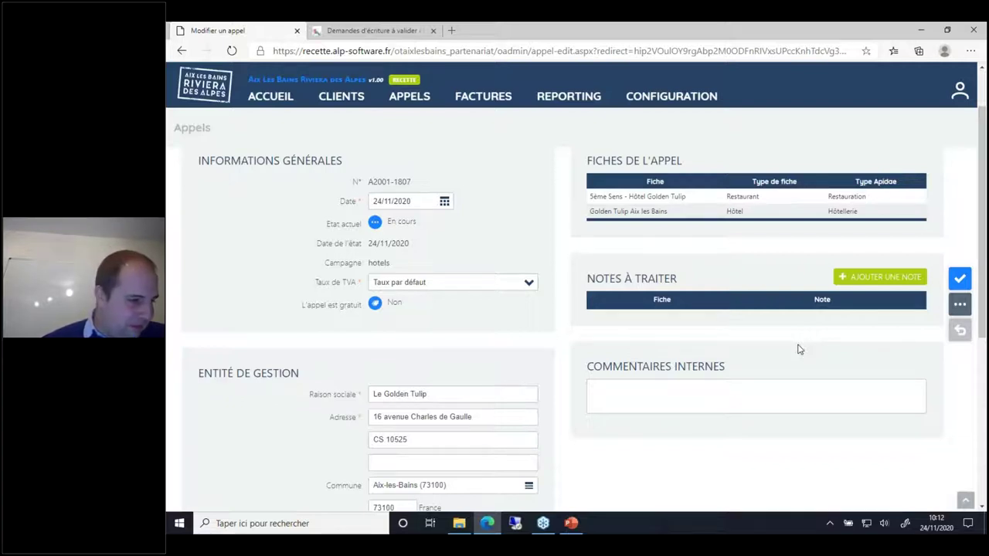
Step: Use the call's Compléter action to open the 5ème Sens - Hôtel Golden Tulip questionnaire and review it
click(960, 308)
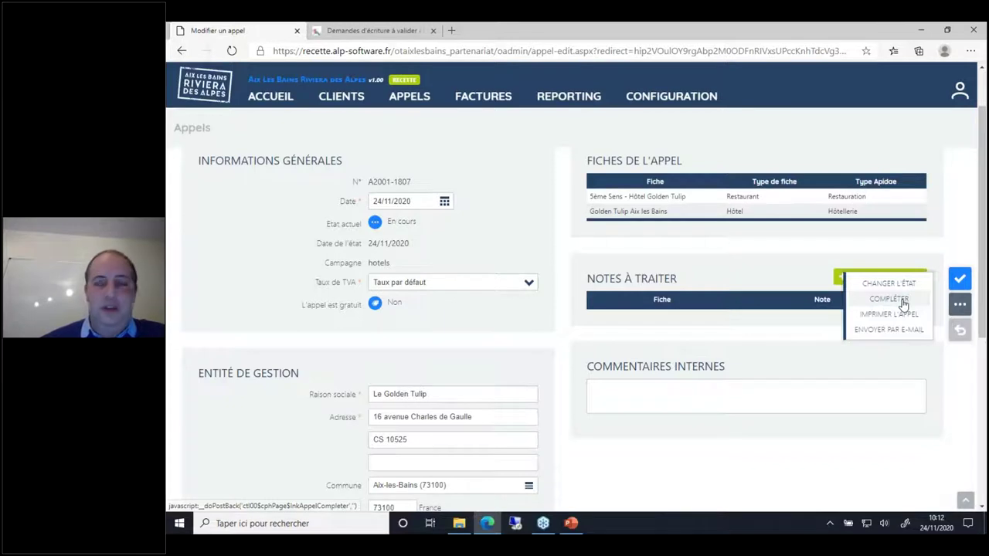
click(902, 305)
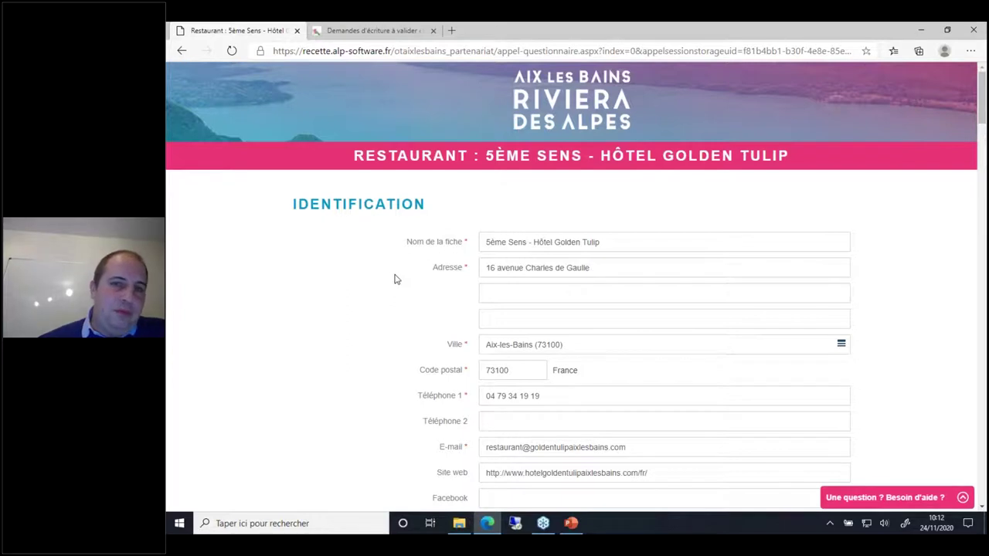
scroll(394, 279, down, 2)
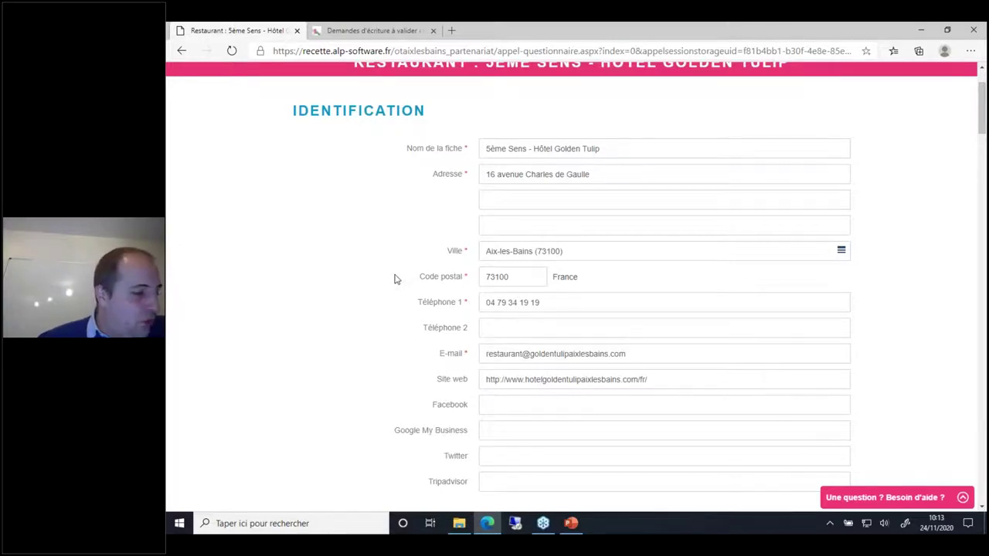
scroll(394, 279, down, 1)
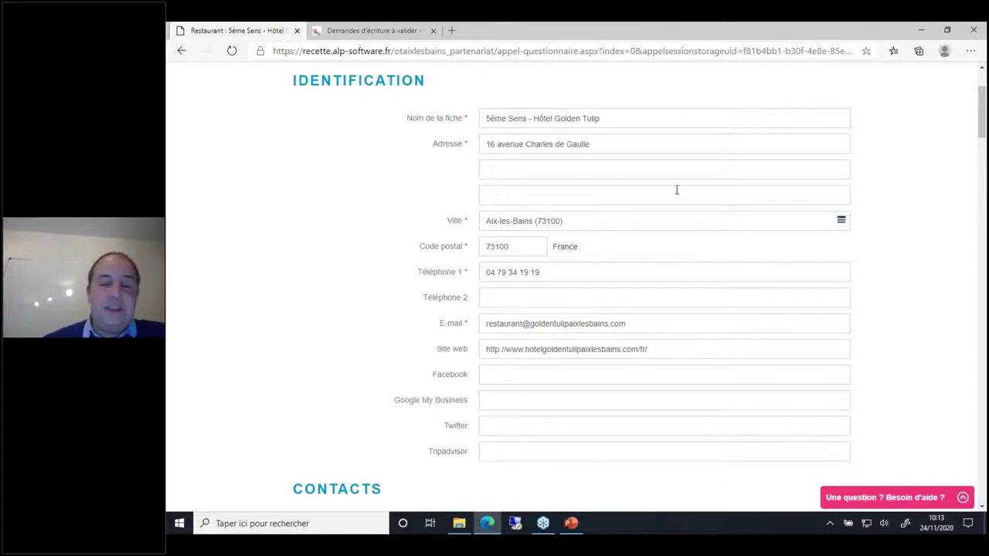
click(592, 219)
text(thoo)
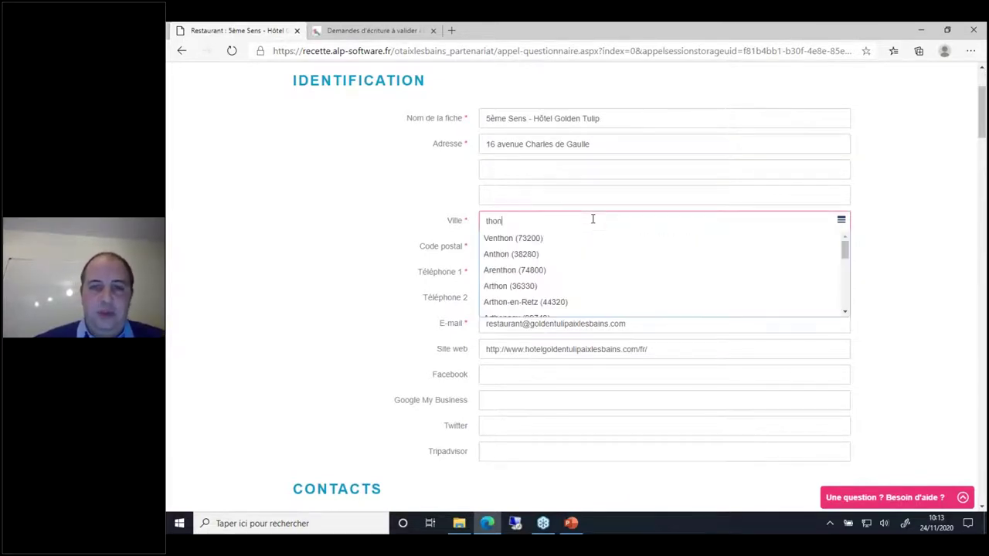
text(on-les-Bains (74200)
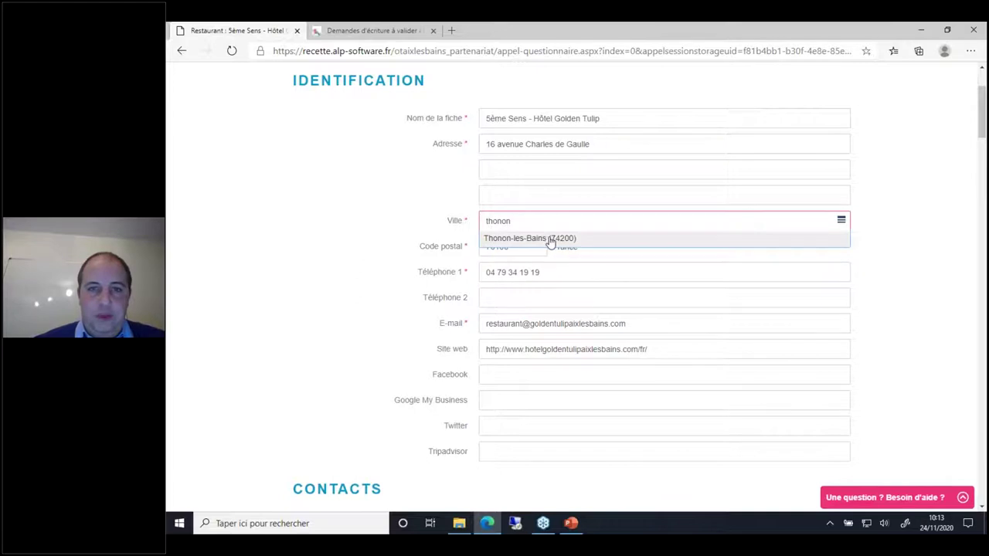
click(550, 238)
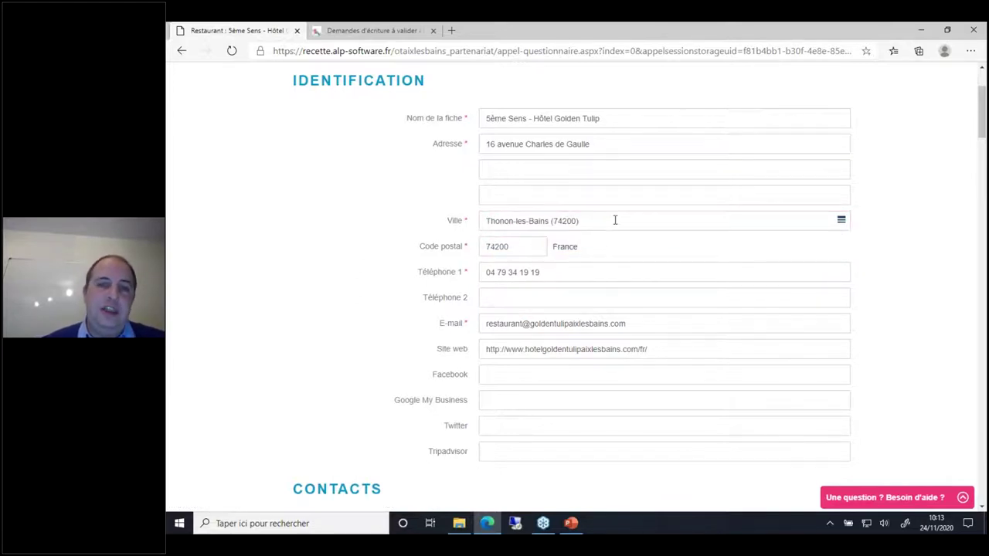
click(615, 220)
text(aix)
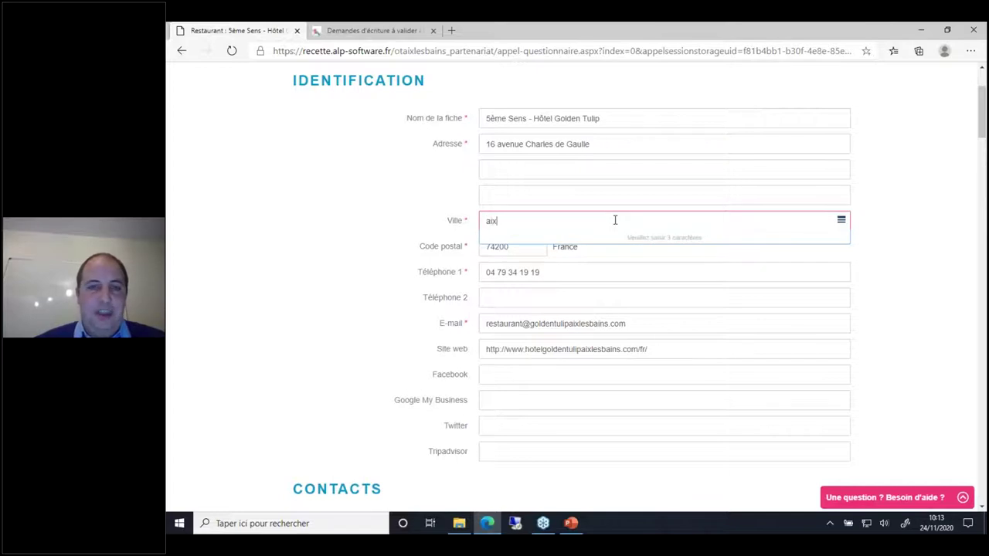
click(556, 238)
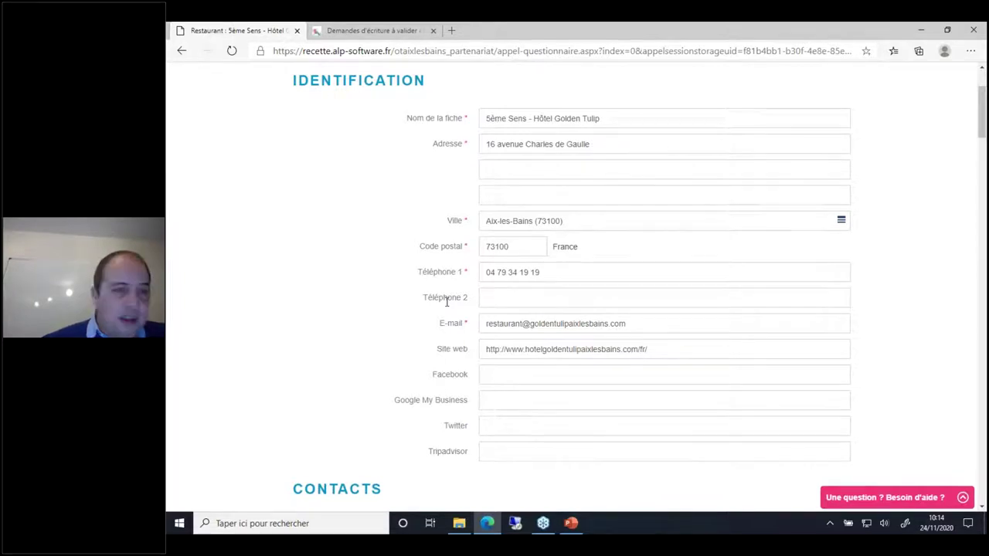
scroll(445, 302, down, 1)
Step: Add a third contact with the contact's surname, first name and the Direction role
scroll(440, 305, down, 2)
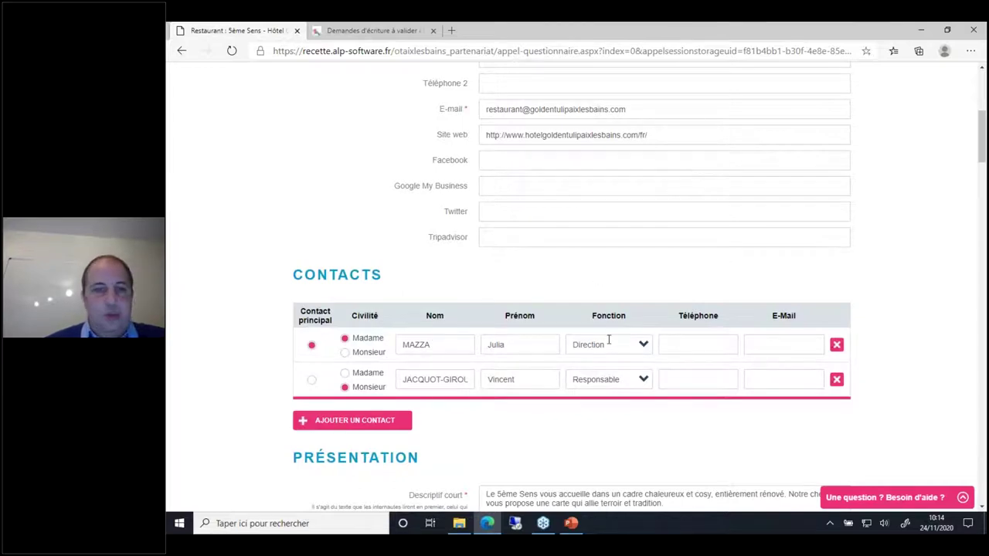
click(367, 430)
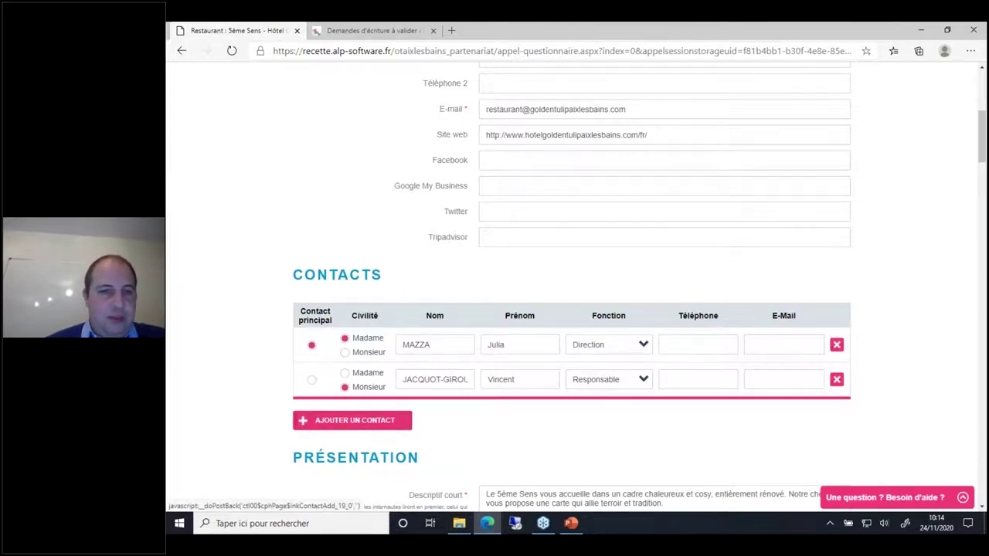
click(439, 413)
key(Tab)
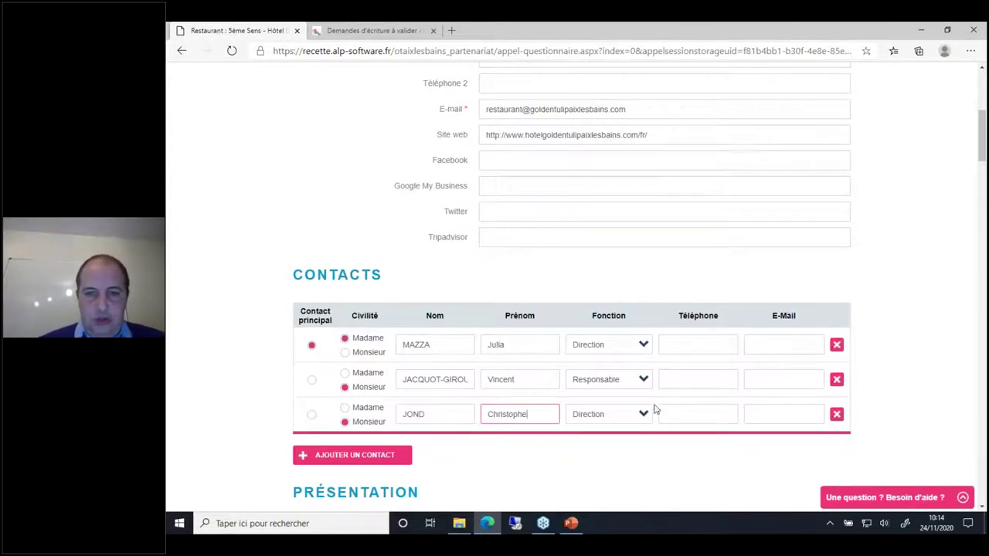
click(627, 412)
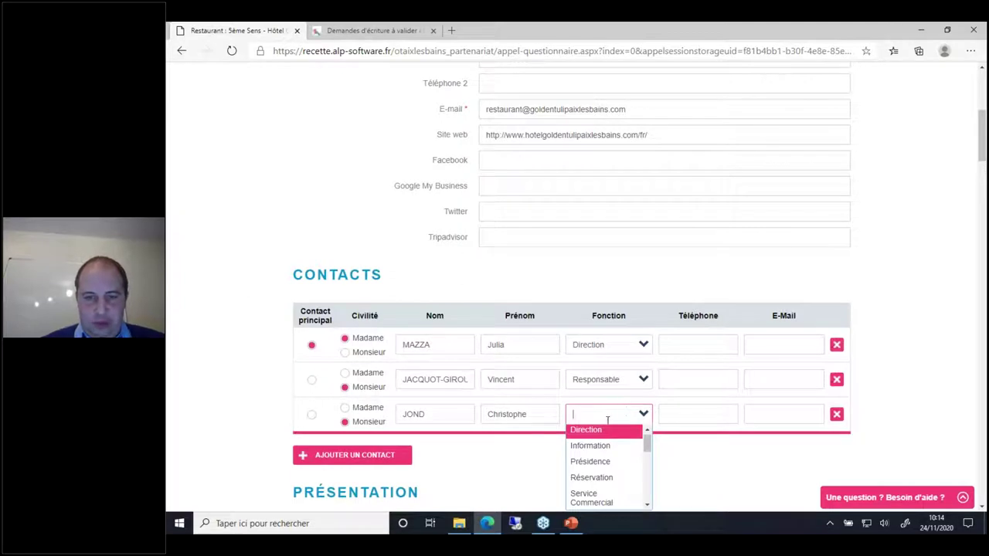
click(599, 429)
Step: Enter the new contact's phone number and e-mail address
click(689, 407)
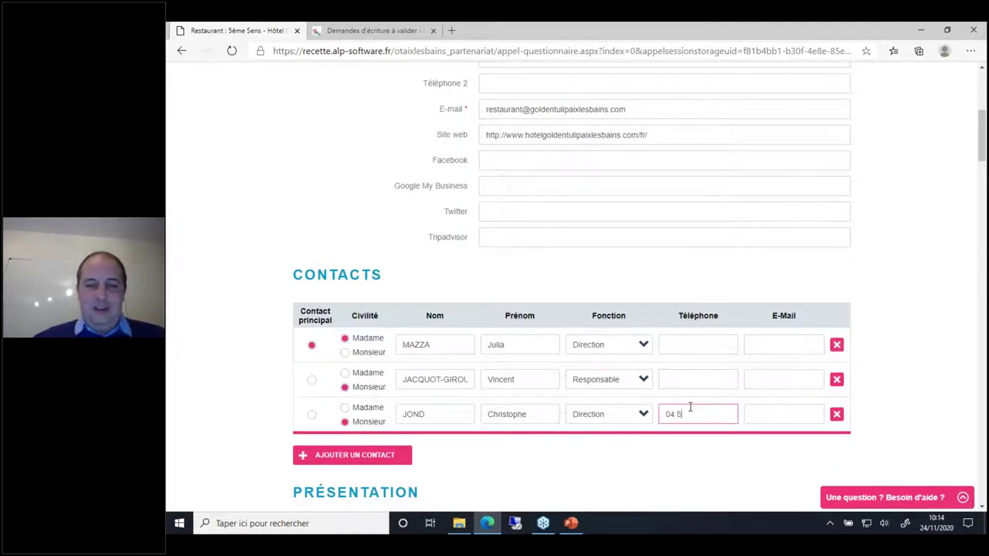
key(Tab)
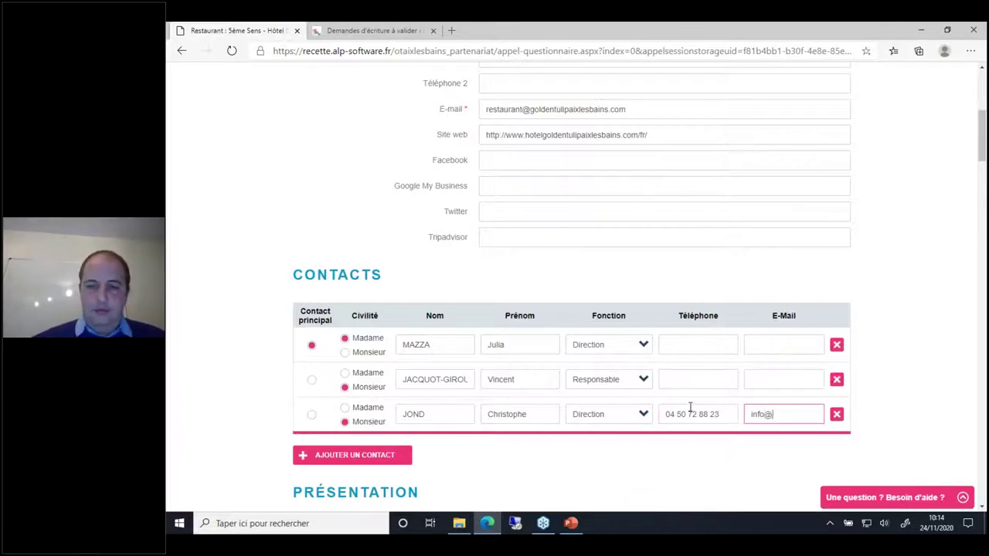
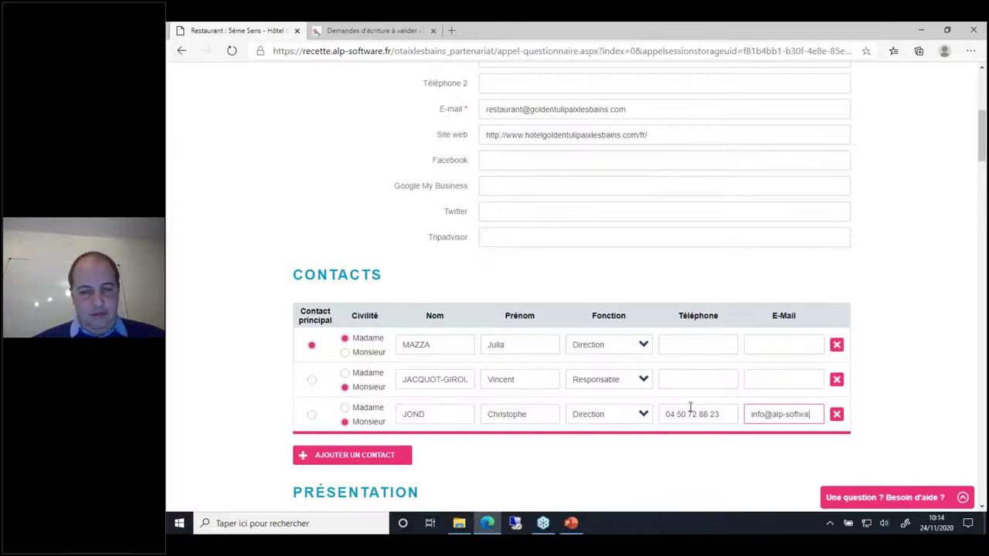
click(701, 457)
scroll(701, 458, down, 1)
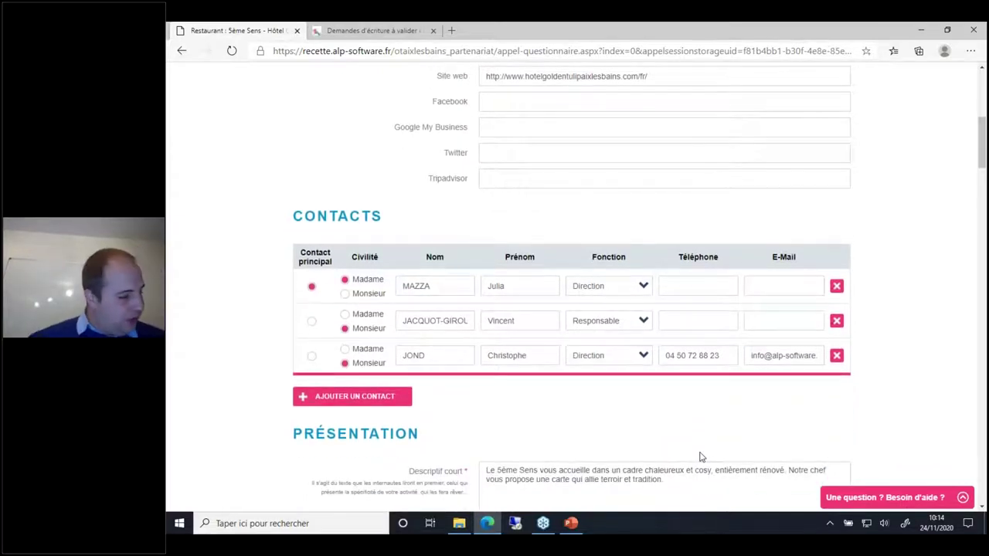
scroll(700, 457, down, 3)
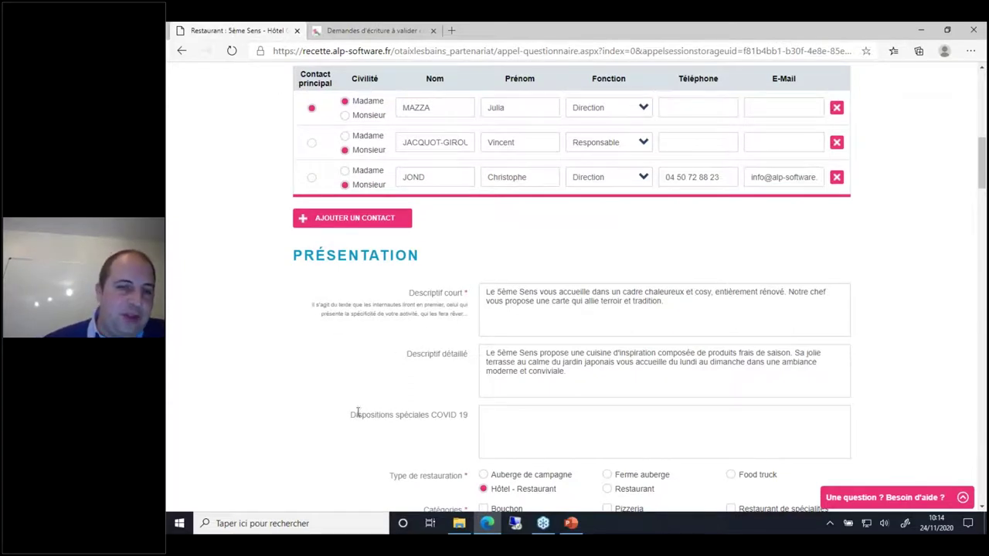
drag(353, 414, 469, 430)
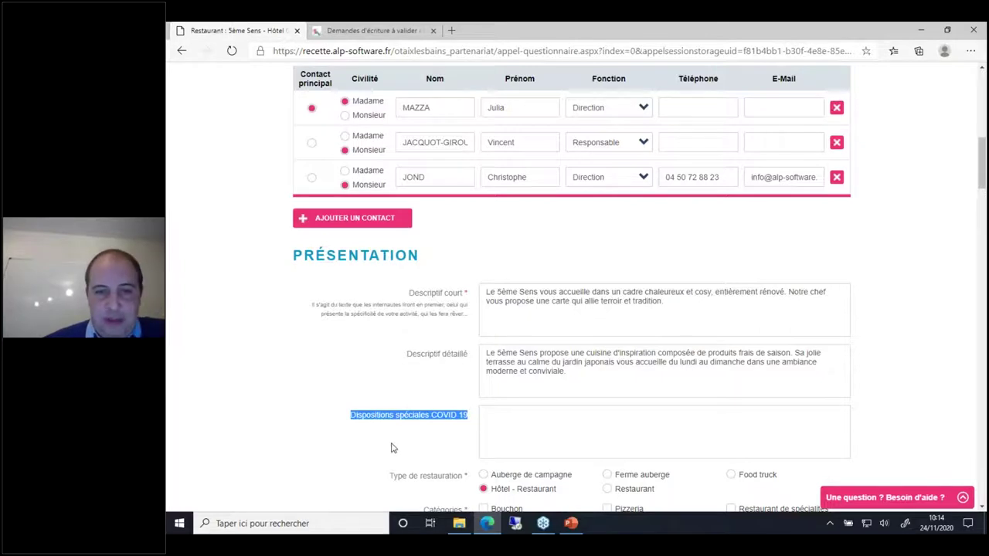
click(439, 447)
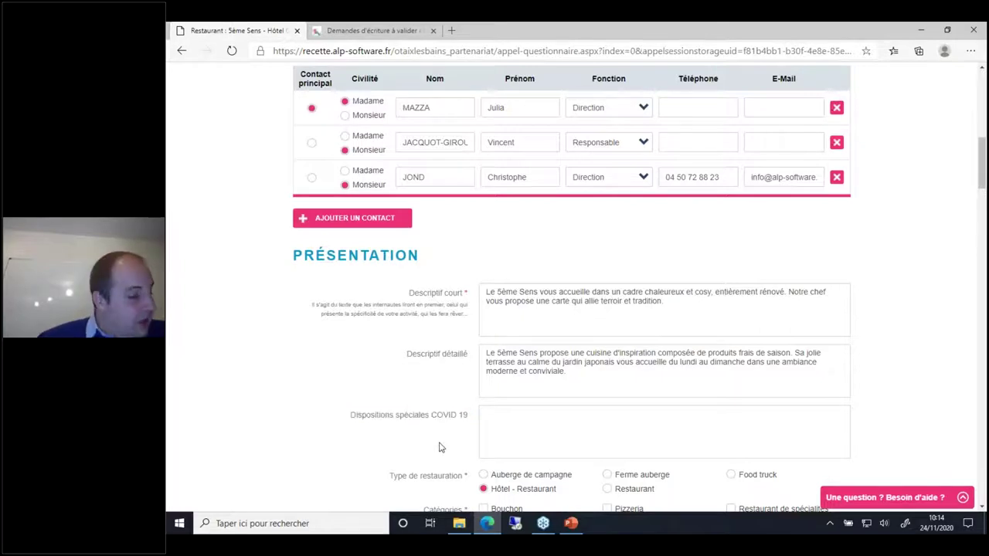
scroll(439, 447, down, 2)
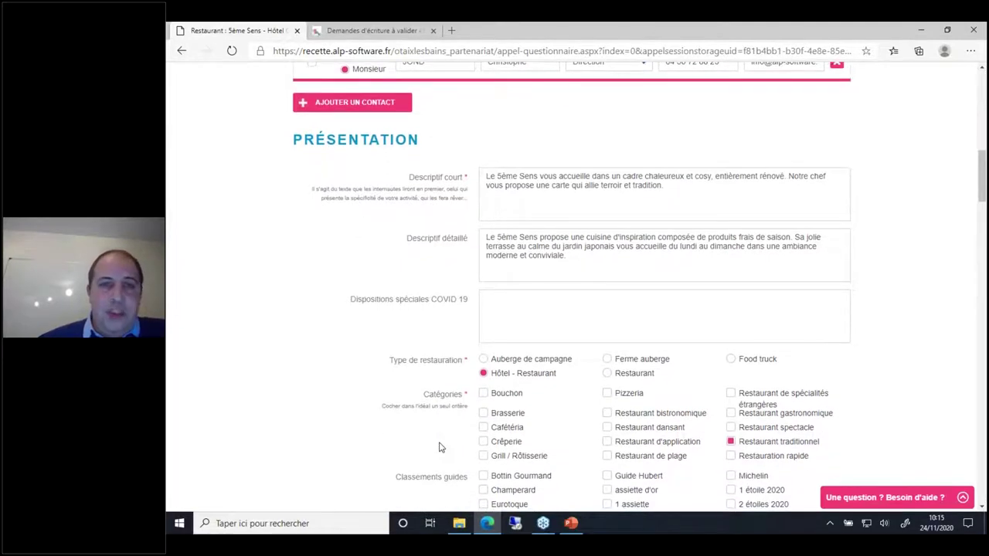
scroll(438, 447, down, 1)
scroll(571, 288, down, 4)
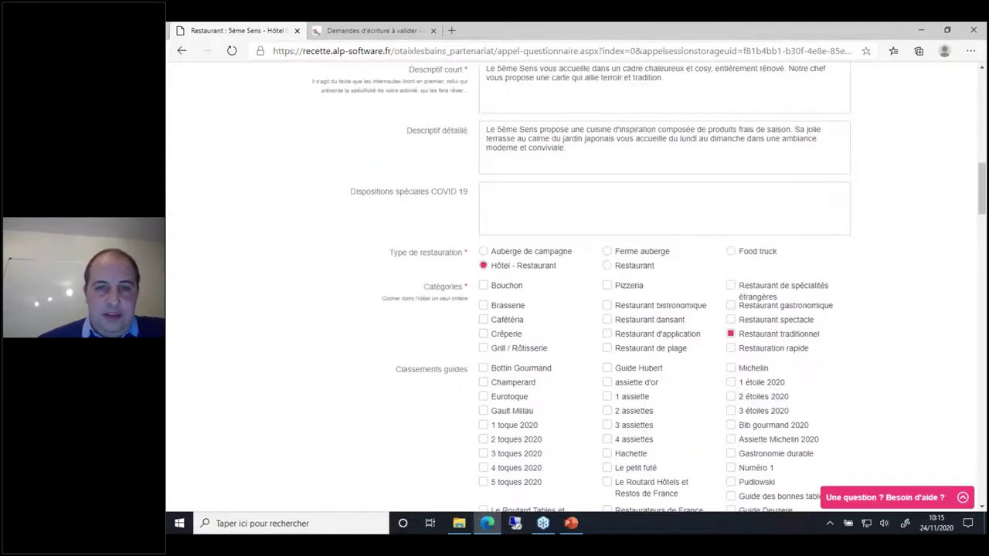
scroll(572, 288, down, 3)
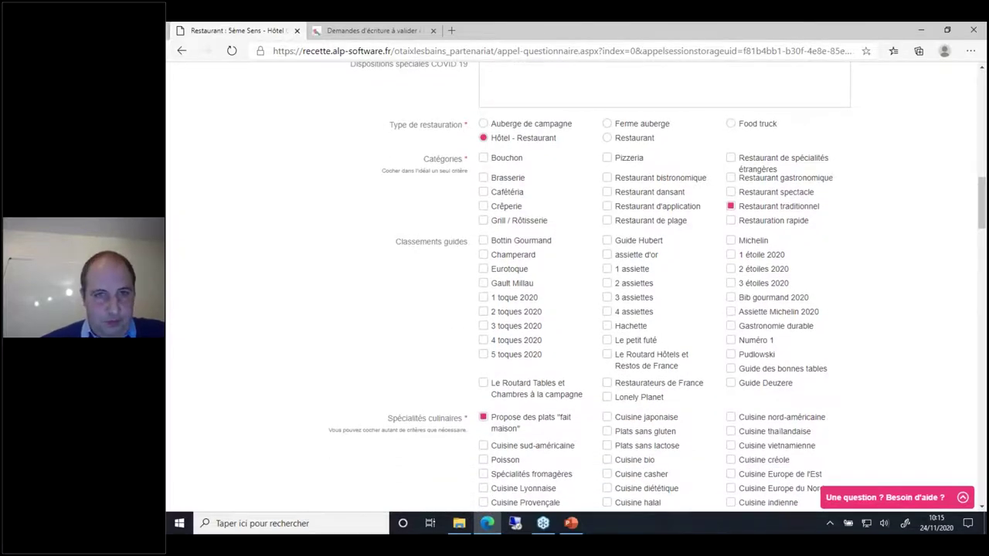
scroll(572, 288, down, 9)
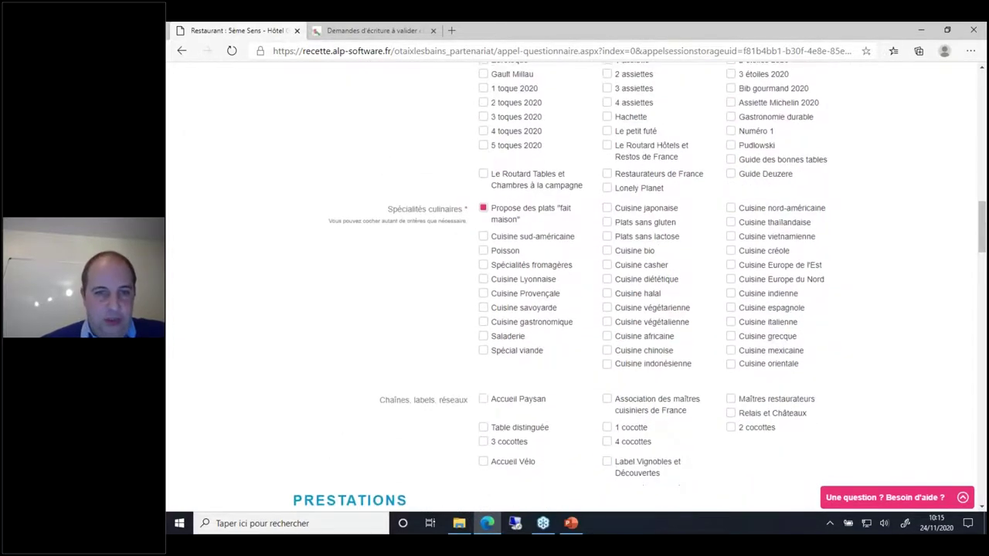
scroll(571, 289, down, 3)
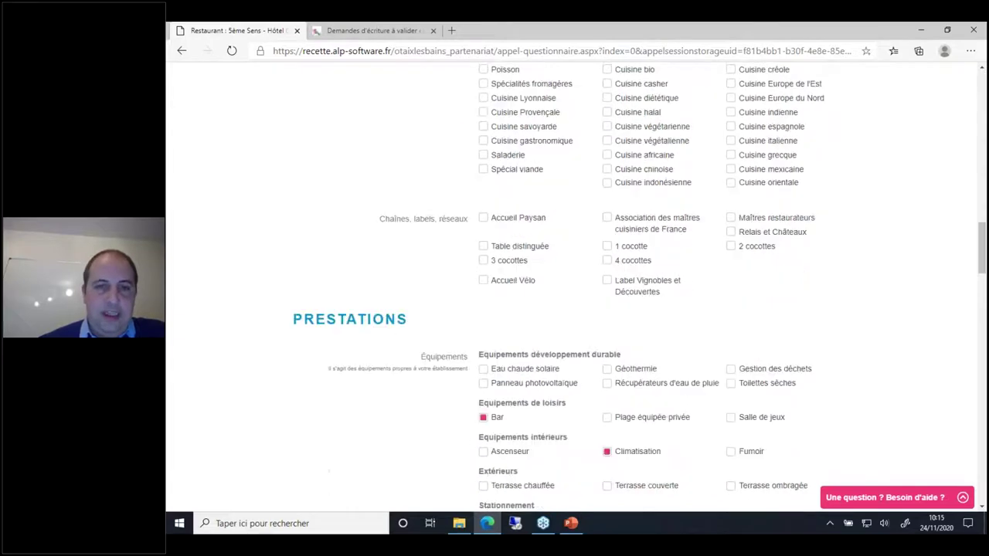
scroll(572, 288, down, 8)
scroll(571, 288, down, 10)
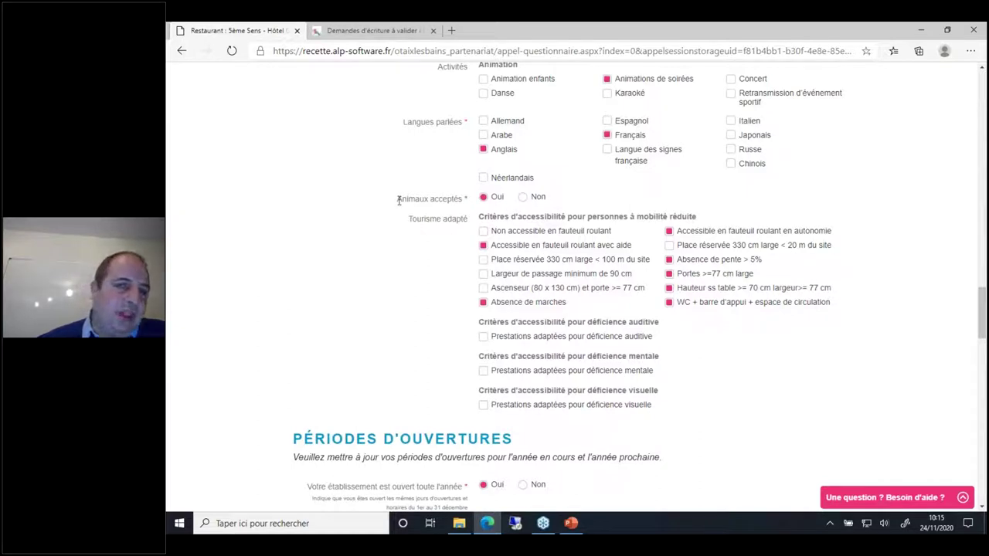
Step: Answer Non to 'Animaux acceptés' and move down to the opening periods section
click(523, 198)
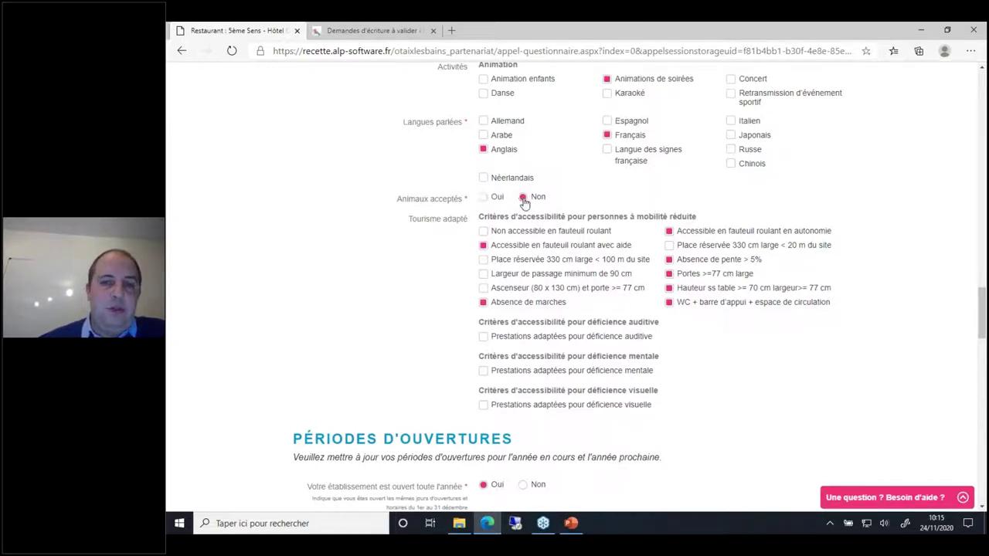
click(484, 199)
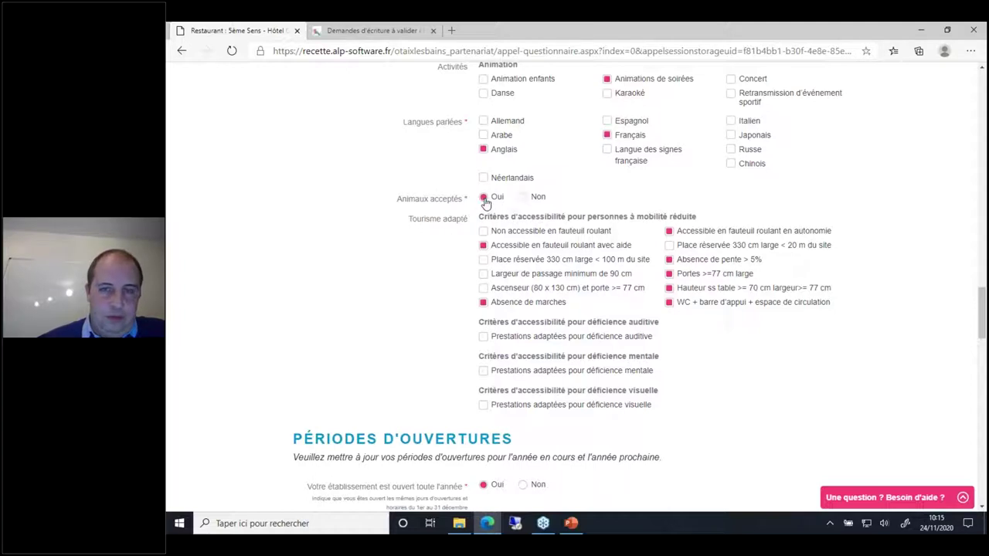
click(523, 199)
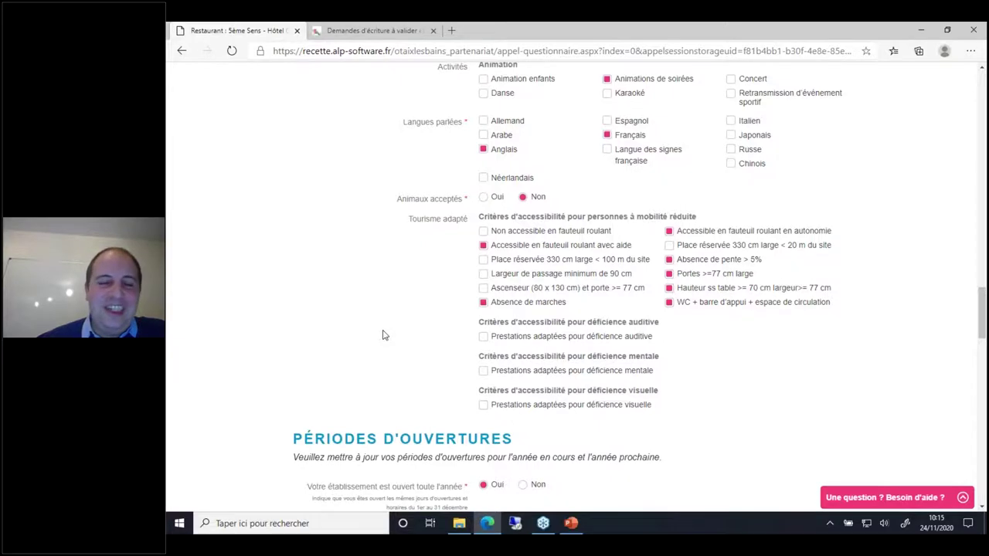
scroll(382, 335, down, 2)
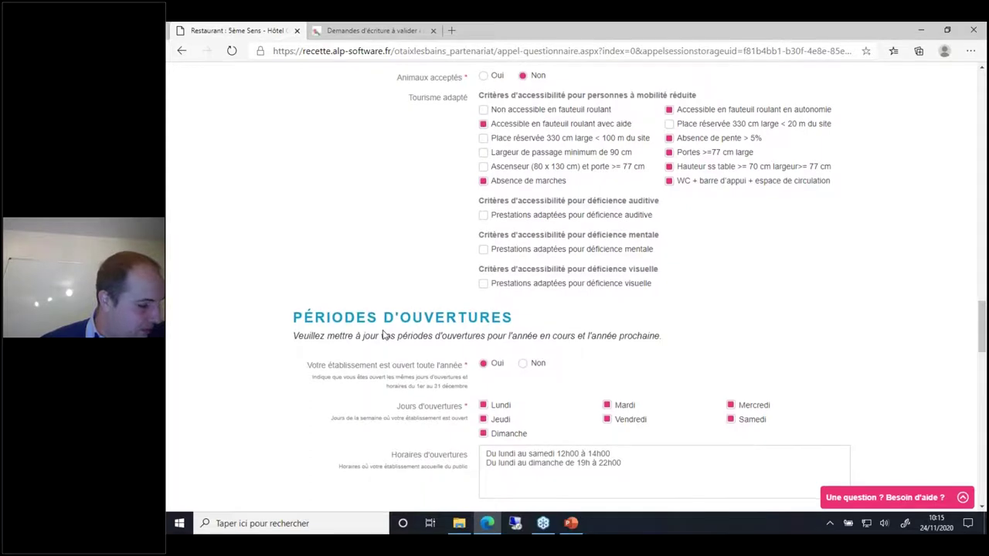
scroll(381, 334, down, 2)
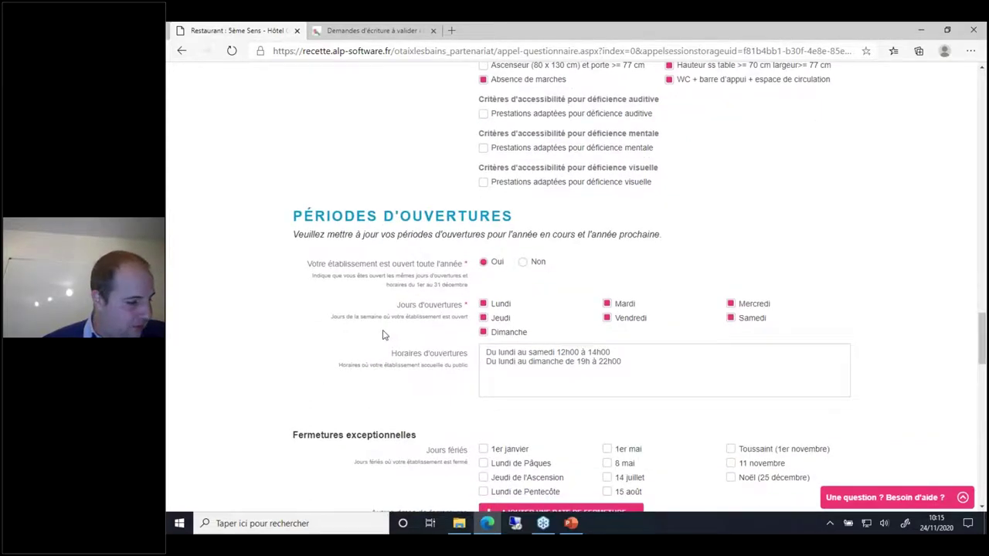
scroll(383, 335, down, 1)
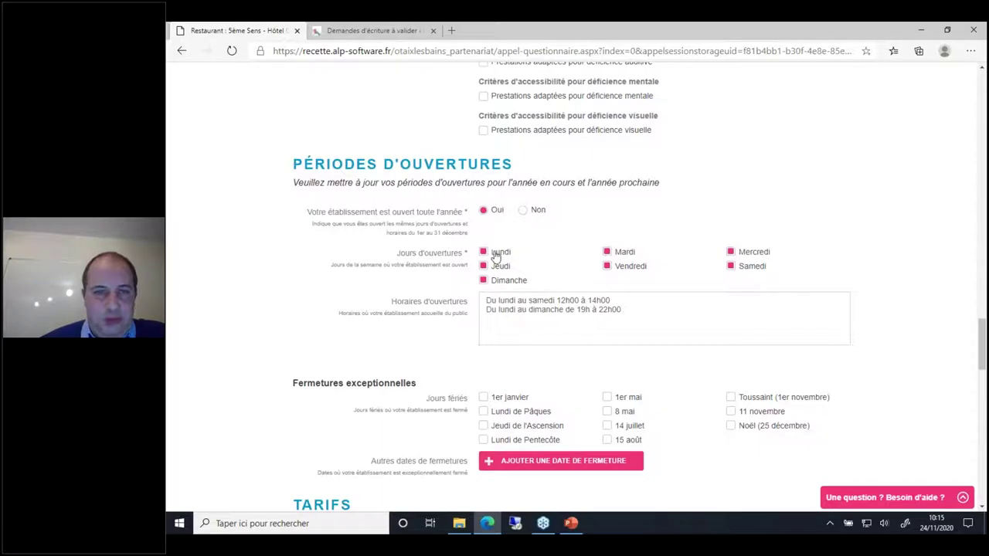
Step: Untick Lundi, tick Noël (25 décembre) and add an exceptional closure date of 24/11/2020
click(497, 258)
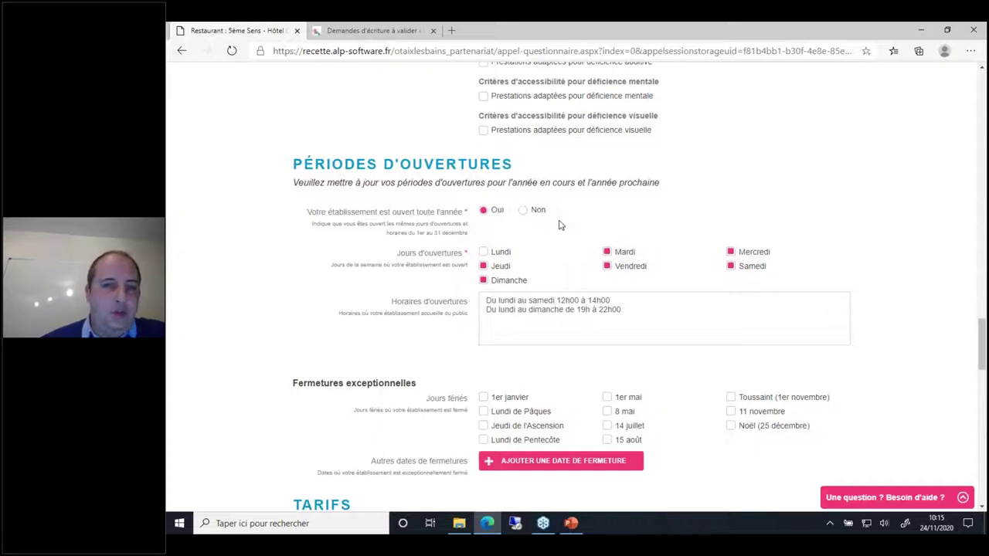
scroll(400, 378, down, 2)
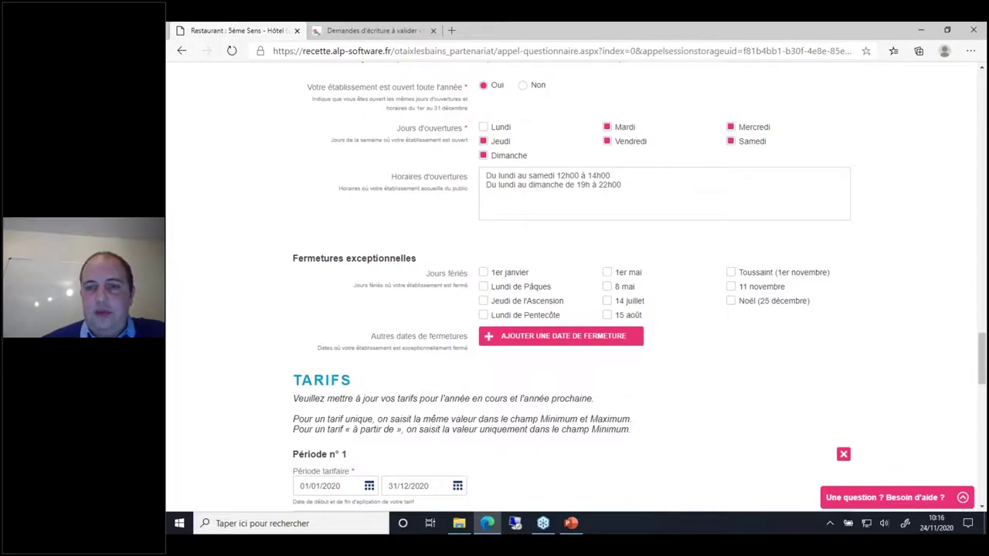
click(774, 306)
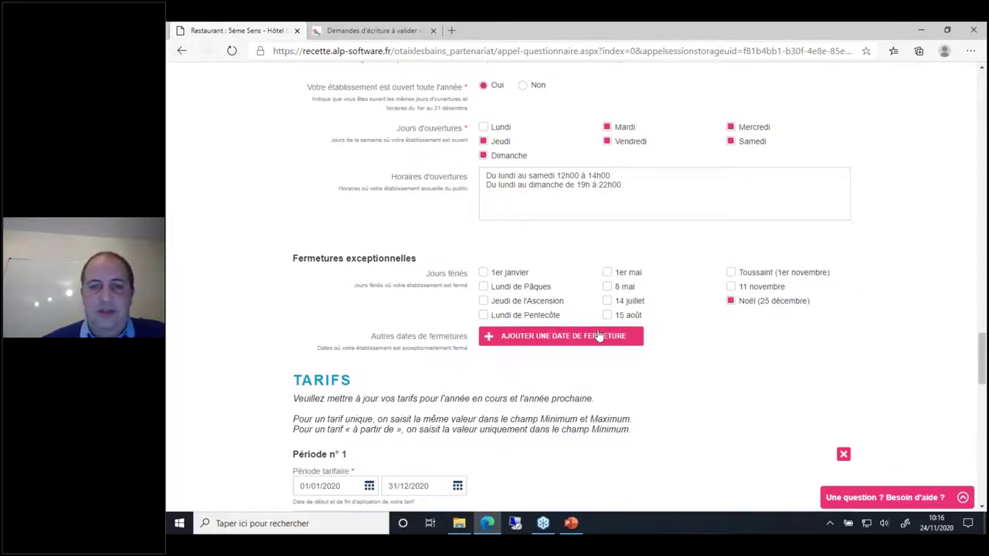
click(534, 340)
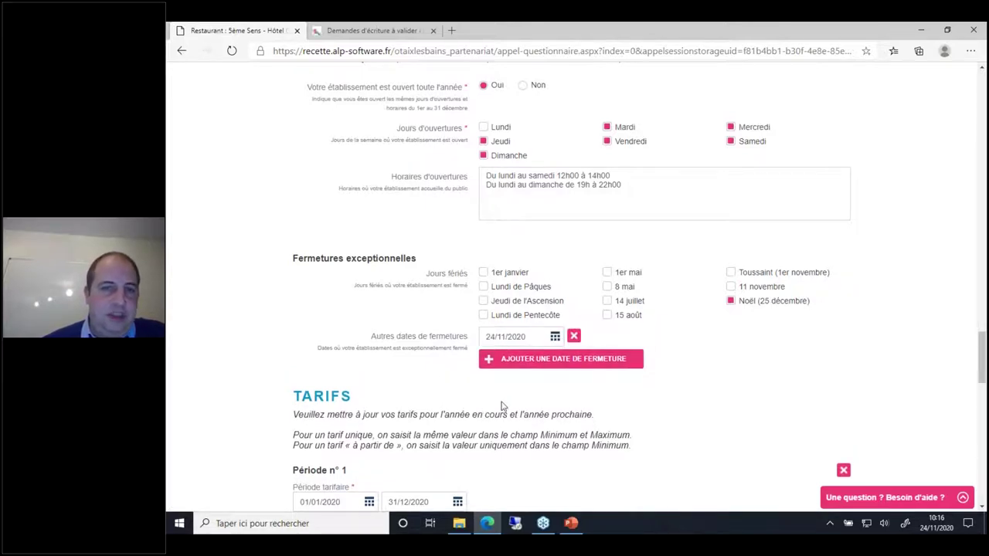
scroll(502, 405, down, 1)
scroll(502, 406, down, 2)
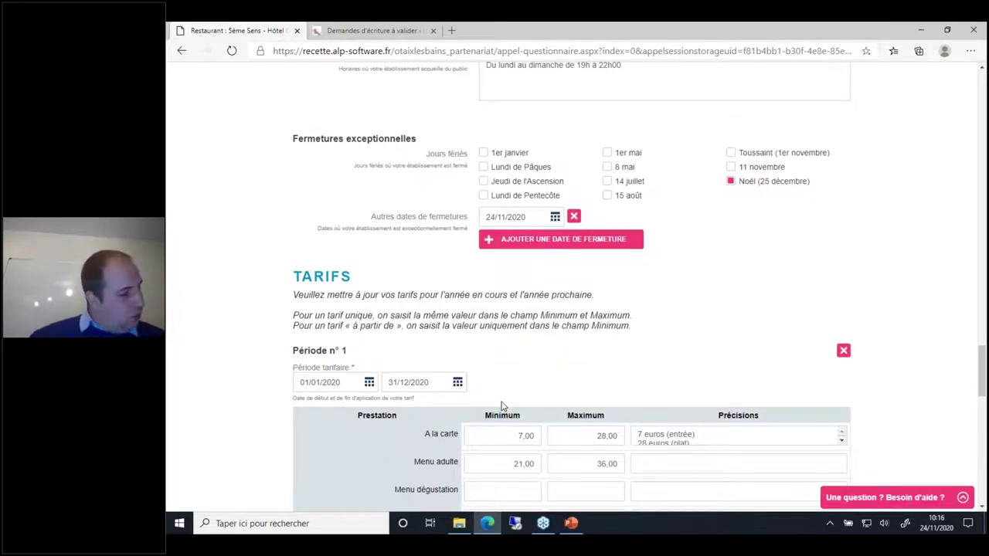
scroll(500, 406, down, 3)
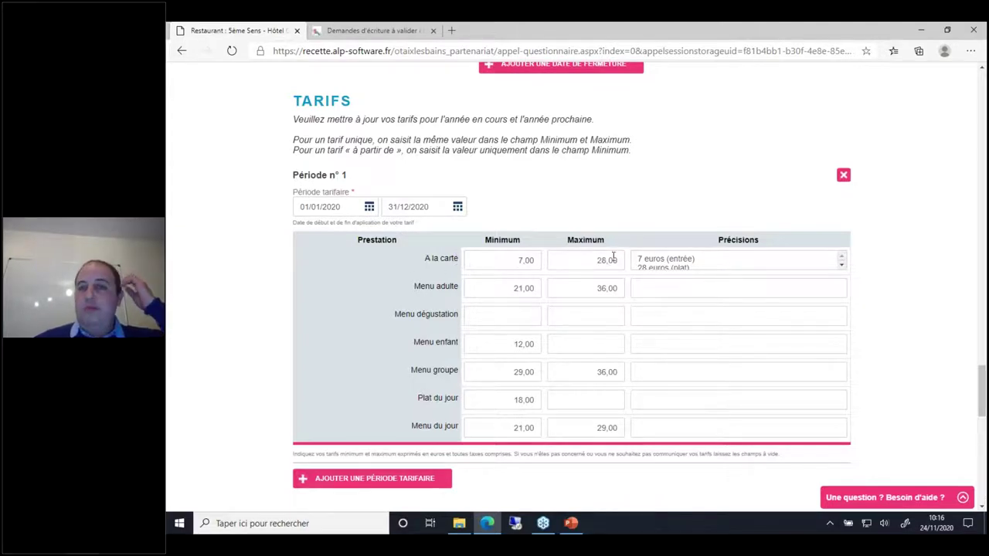
Step: Review the à la carte price details and leave the Menu dégustation maximum empty
click(685, 267)
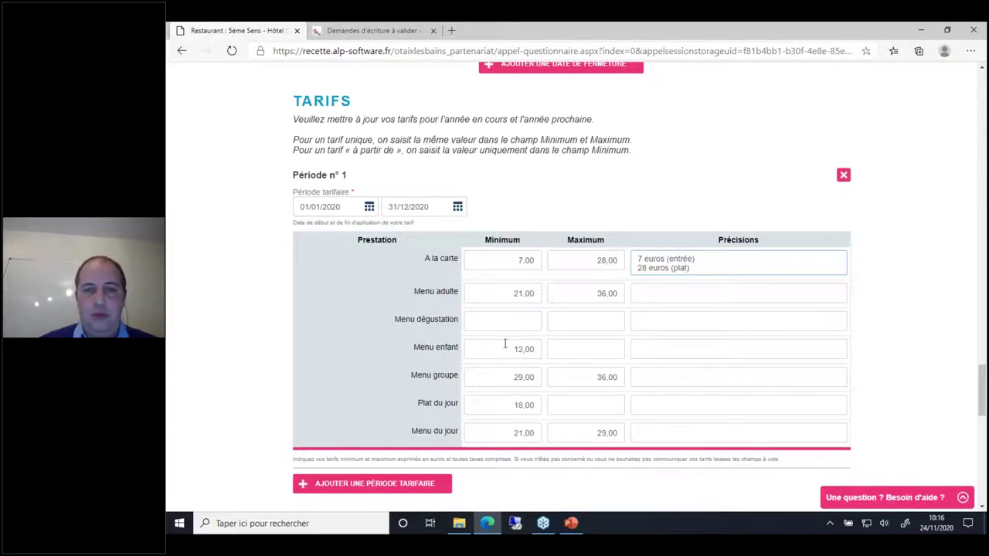
click(600, 319)
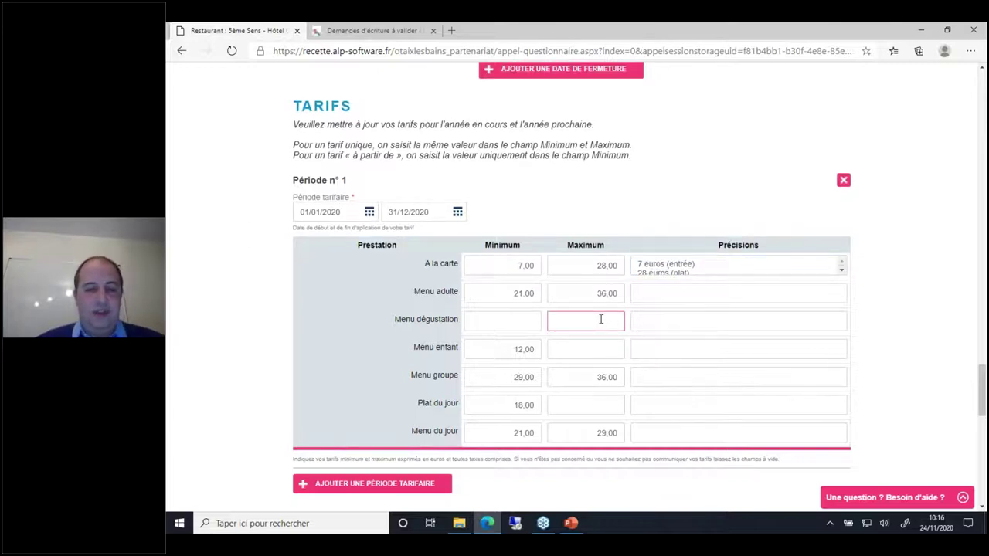
text(350)
double_click(601, 319)
key(BackSpace)
click(736, 185)
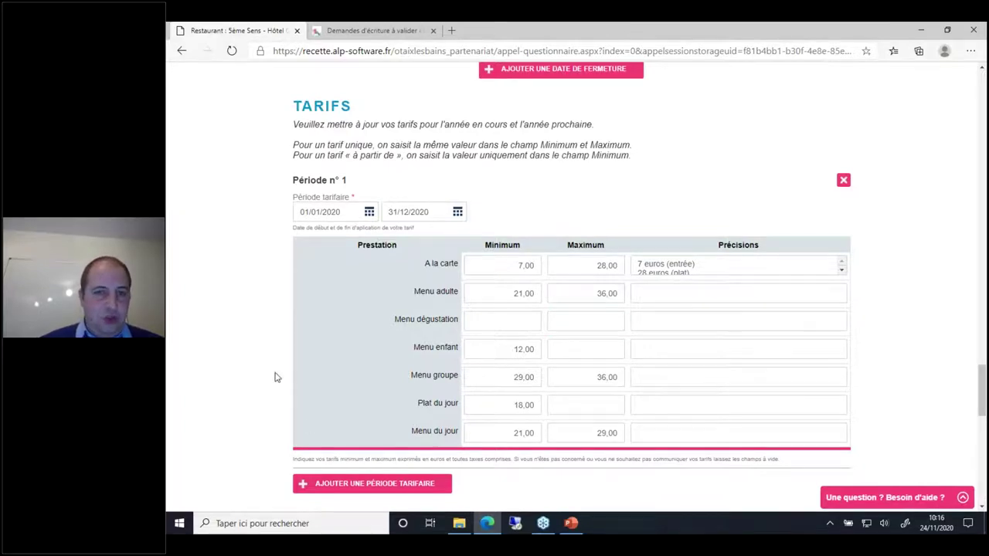
scroll(274, 377, down, 1)
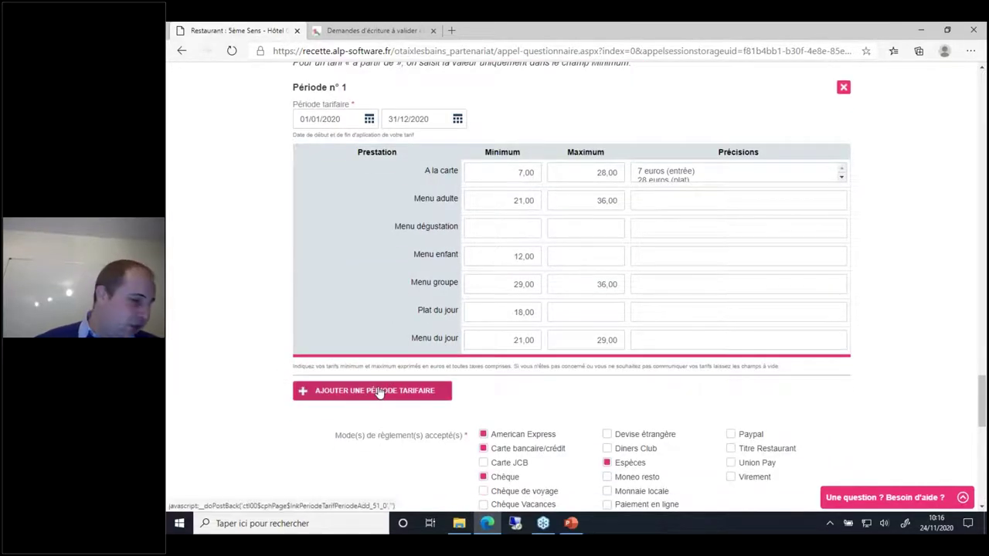
Step: Add tariff period 2 with à la carte Minimum 8 and Maximum 32
click(378, 392)
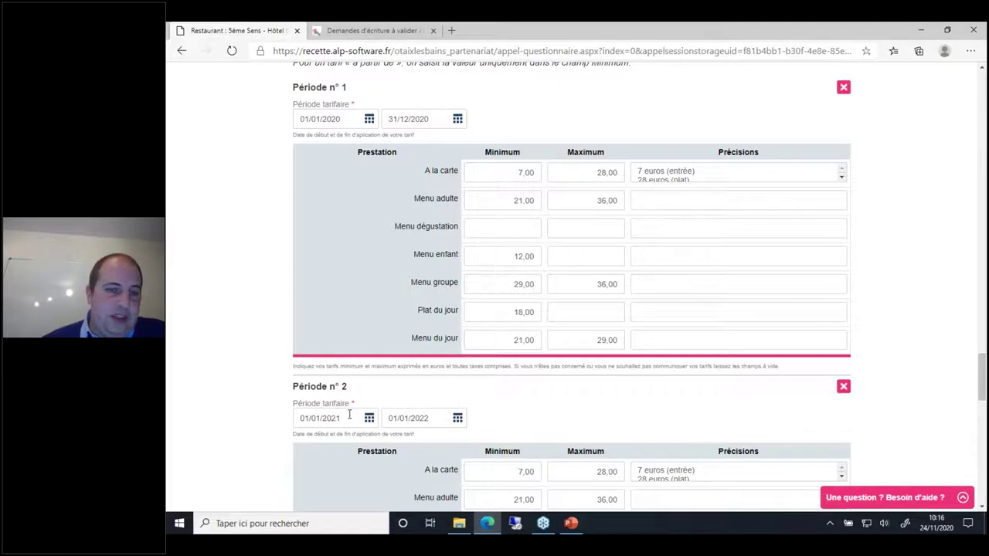
scroll(378, 423, down, 1)
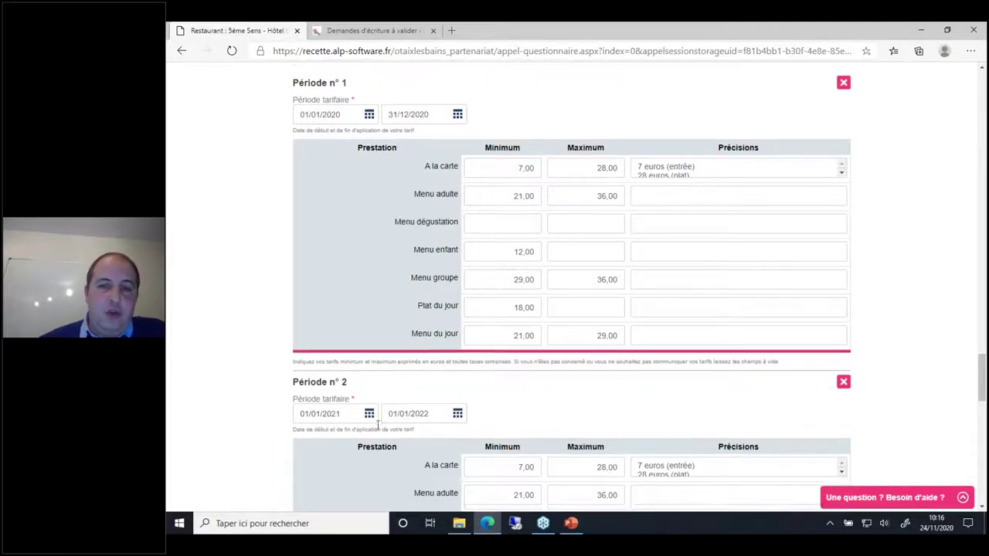
scroll(377, 423, down, 3)
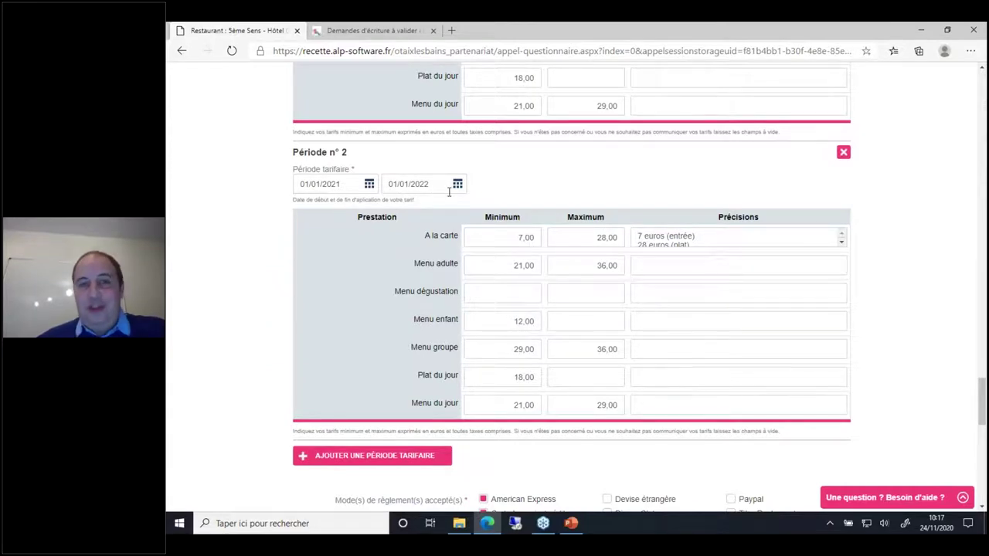
click(520, 236)
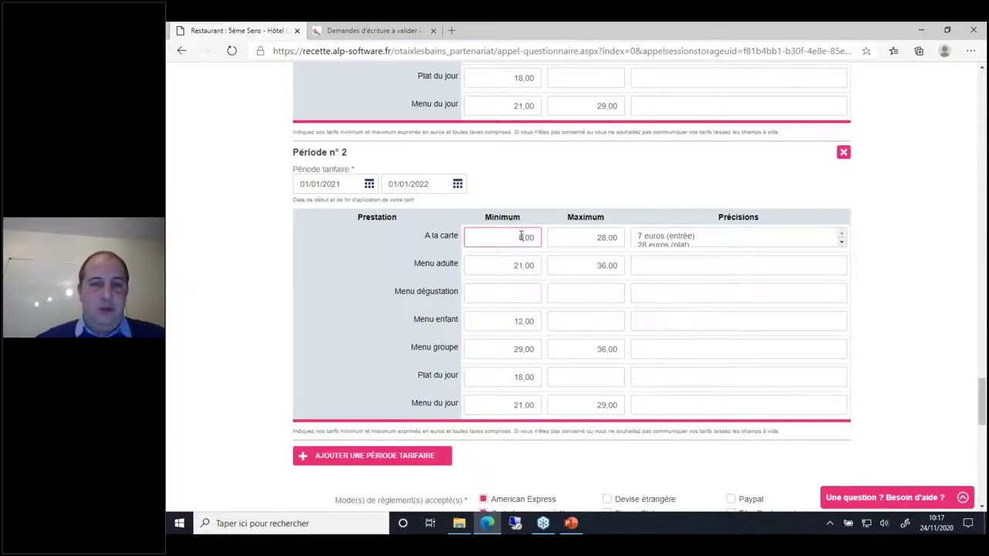
click(606, 237)
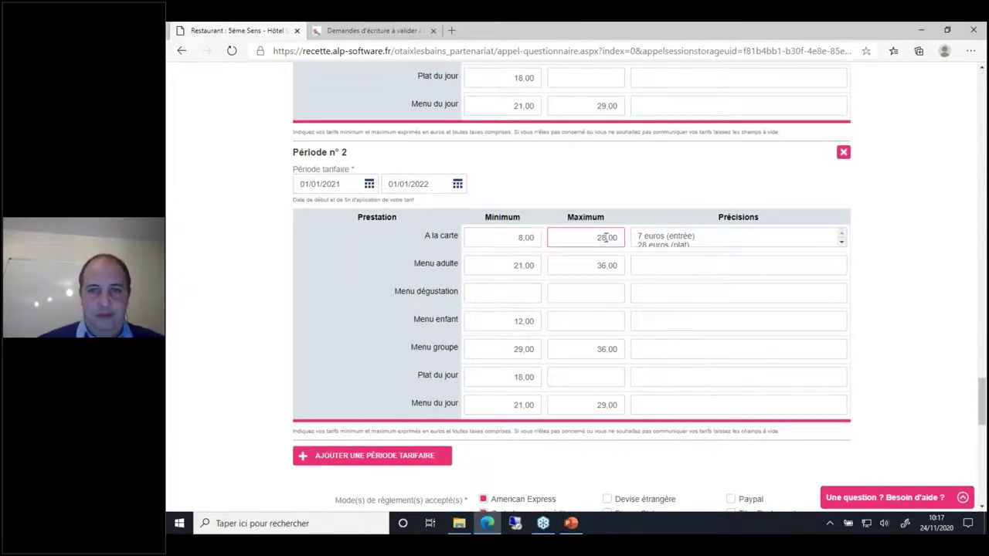
text(32)
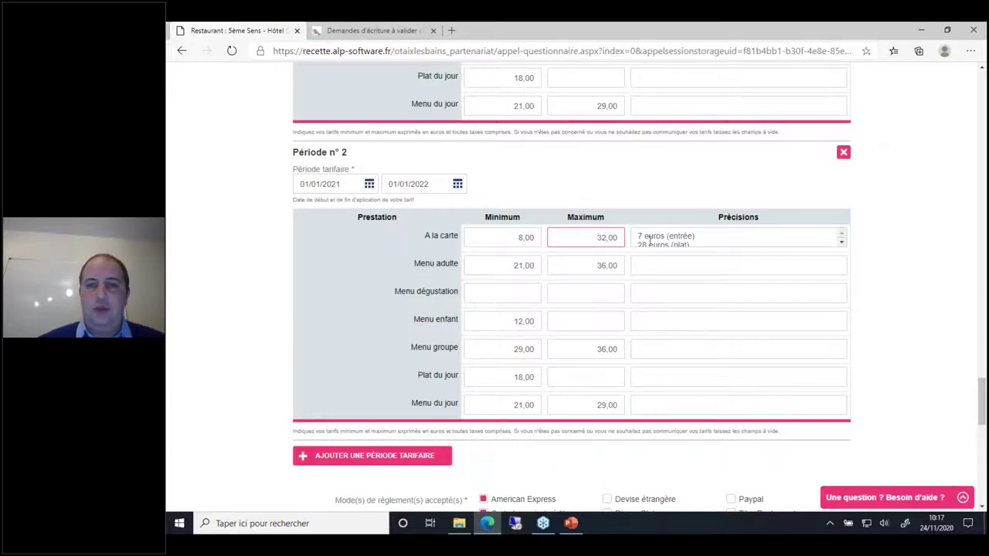
Step: Update period 2's à la carte Précisions to 8 euros for starters and 32 euros for mains
click(655, 239)
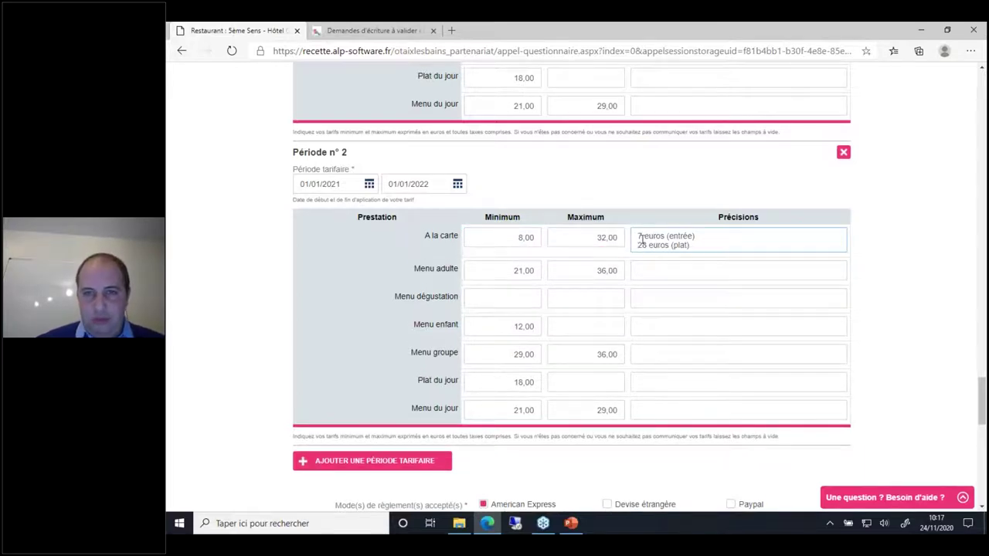
key(BackSpace)
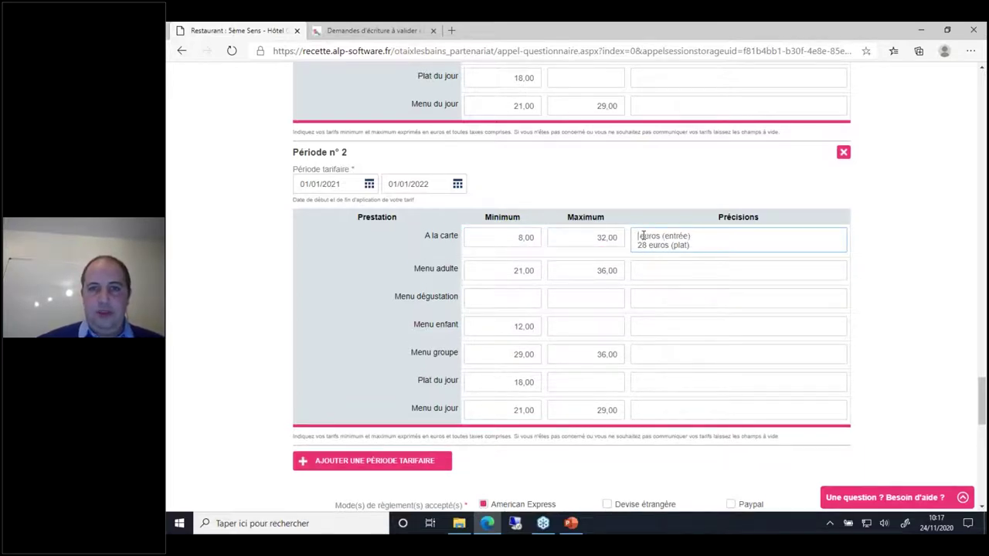
text(8)
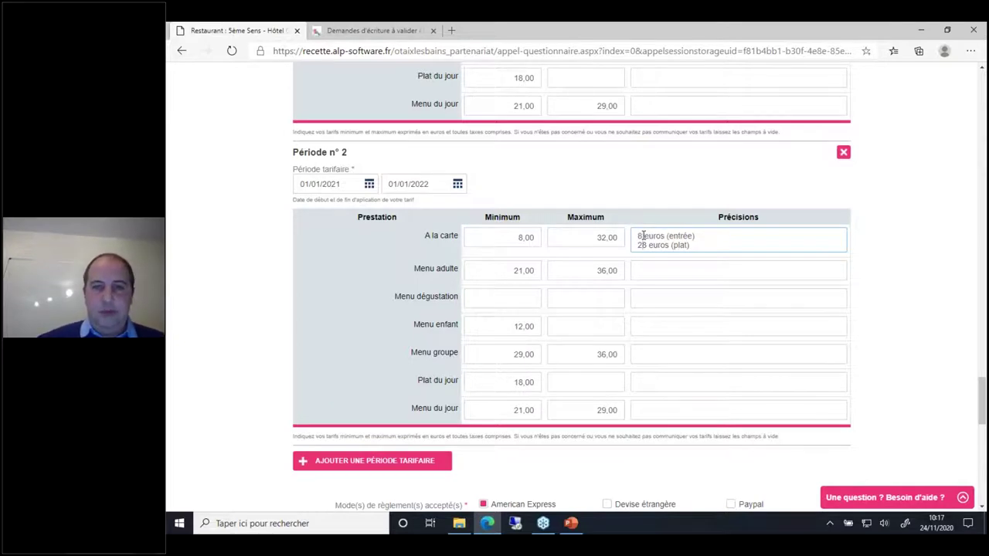
key(Down)
key(Home)
key(shift+Right)
key(shift+Right)
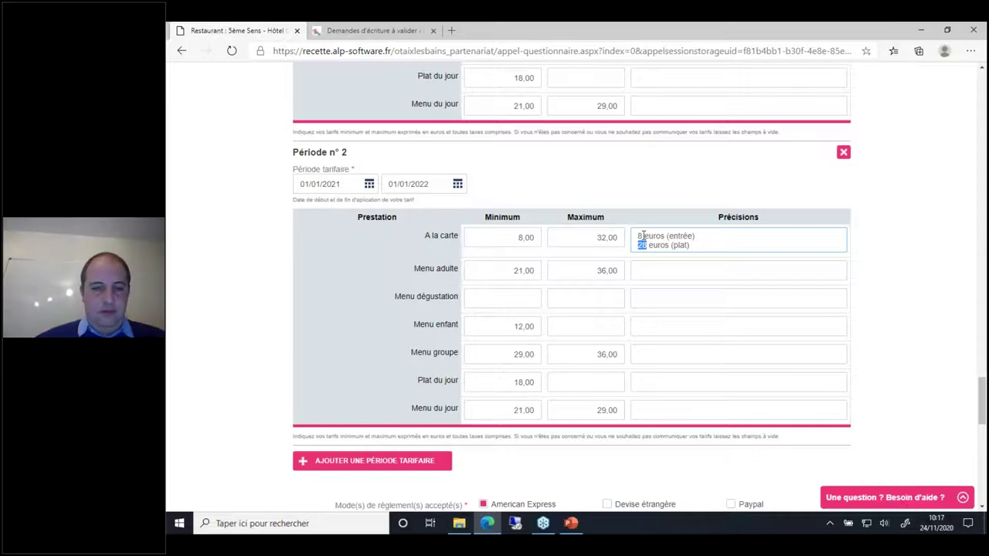
text(32)
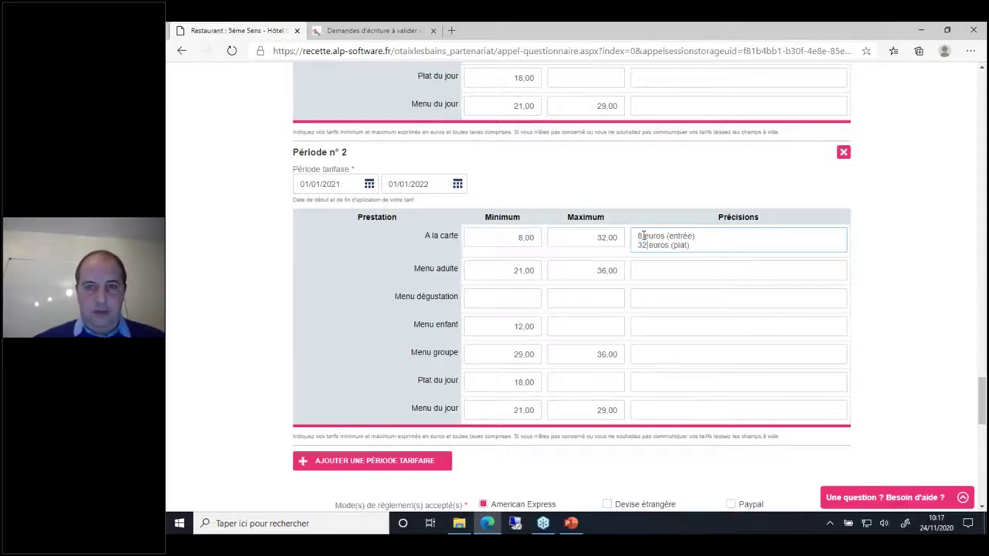
click(270, 366)
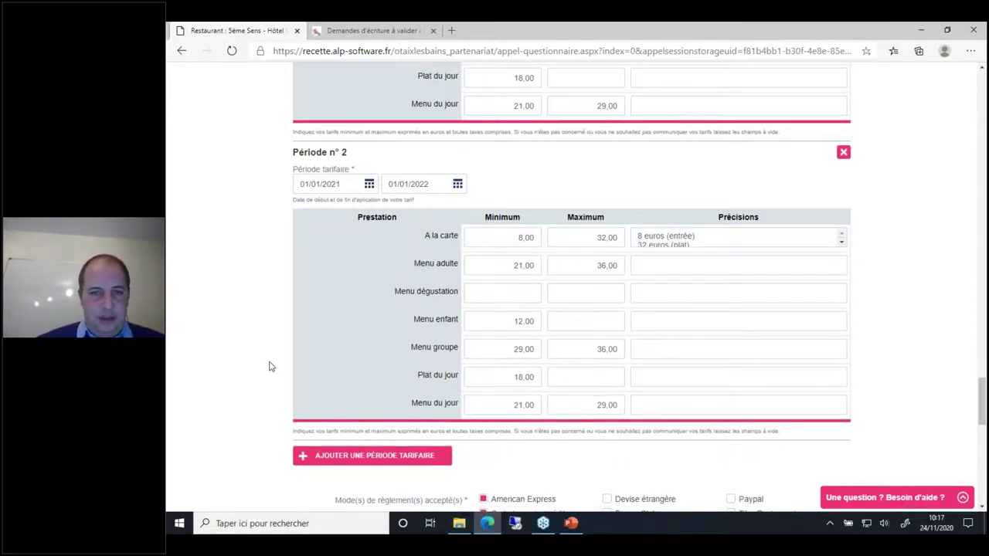
scroll(269, 366, down, 6)
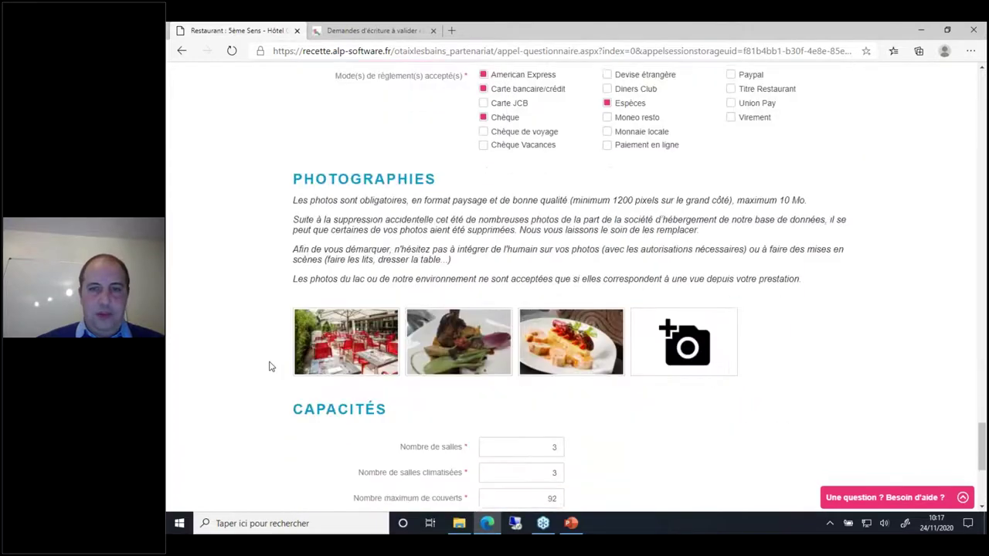
Step: Finish the room-hire details and go on to the Hôtel Golden Tulip Aix les Bains questionnaire
scroll(269, 366, down, 1)
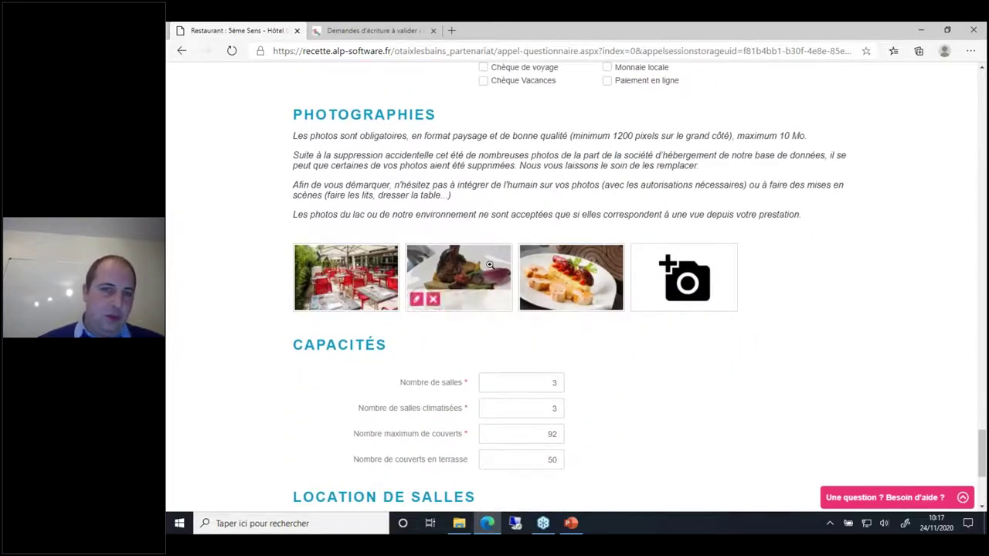
mouse_move(347, 269)
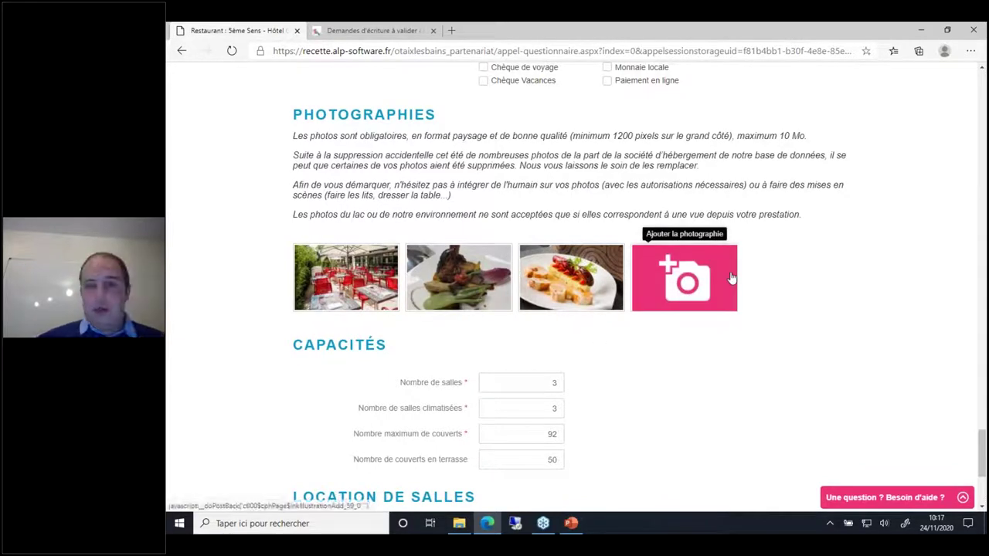
scroll(691, 407, down, 1)
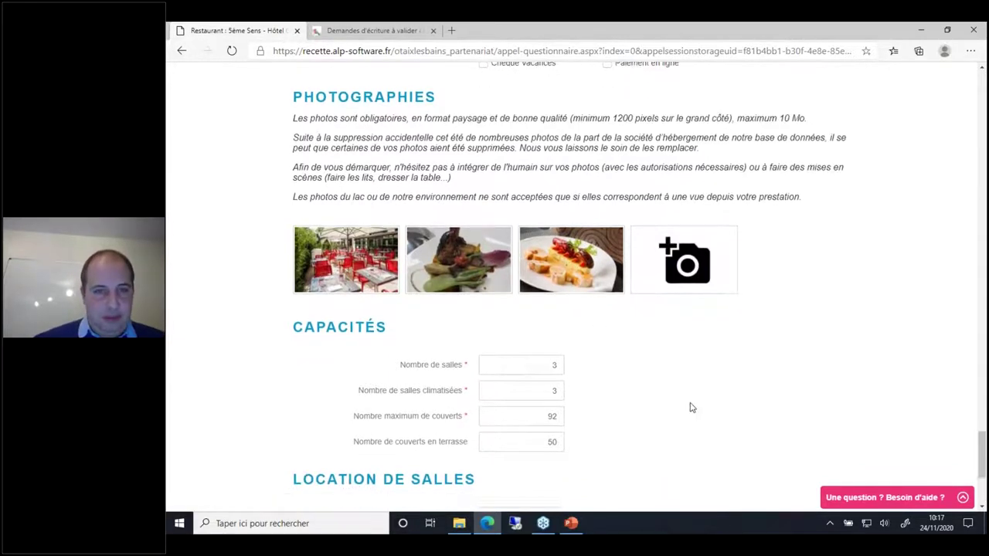
scroll(691, 407, down, 3)
scroll(606, 407, down, 1)
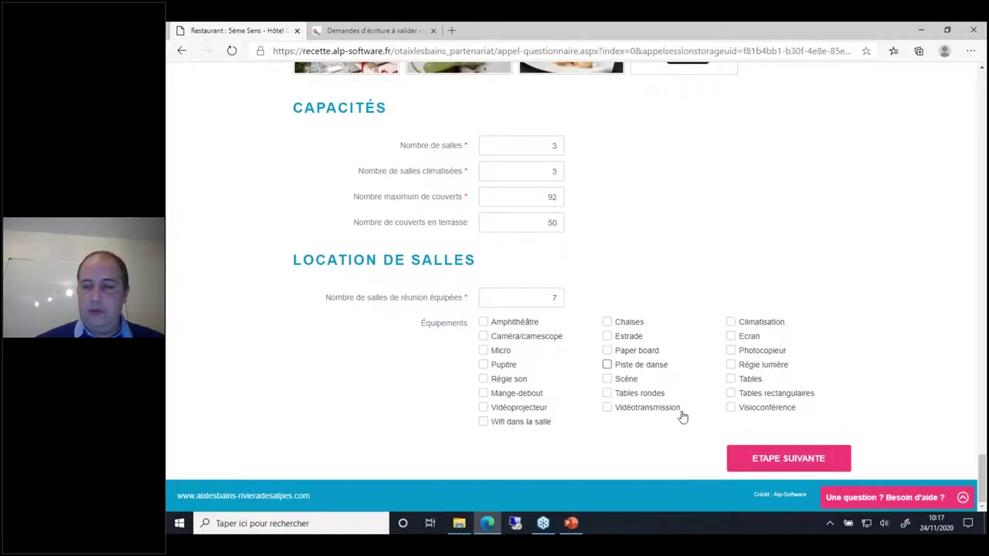
click(797, 461)
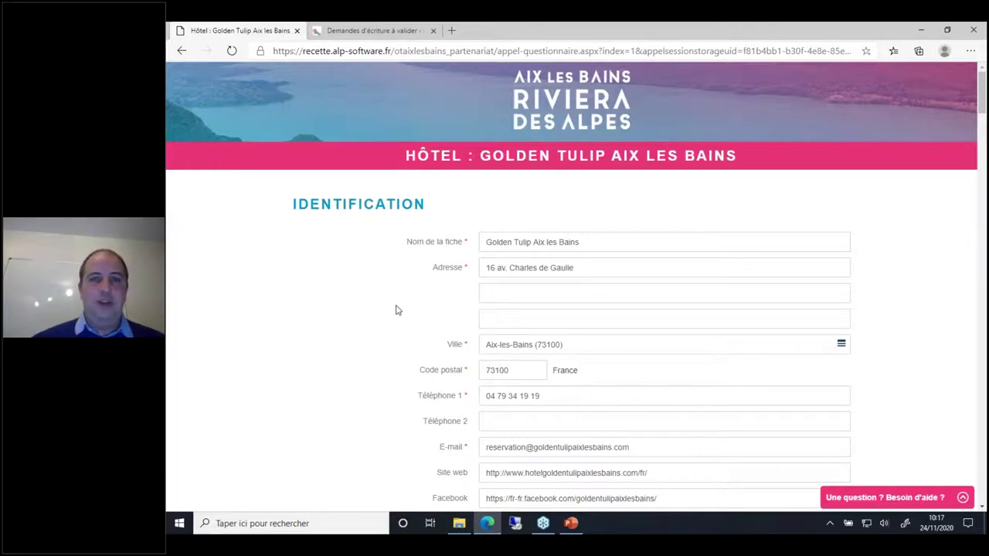
Step: Check the hotel form down to the pets section, leaving Animaux acceptés at Oui (15€ / nuit - moins de 10kg)
scroll(415, 350, down, 2)
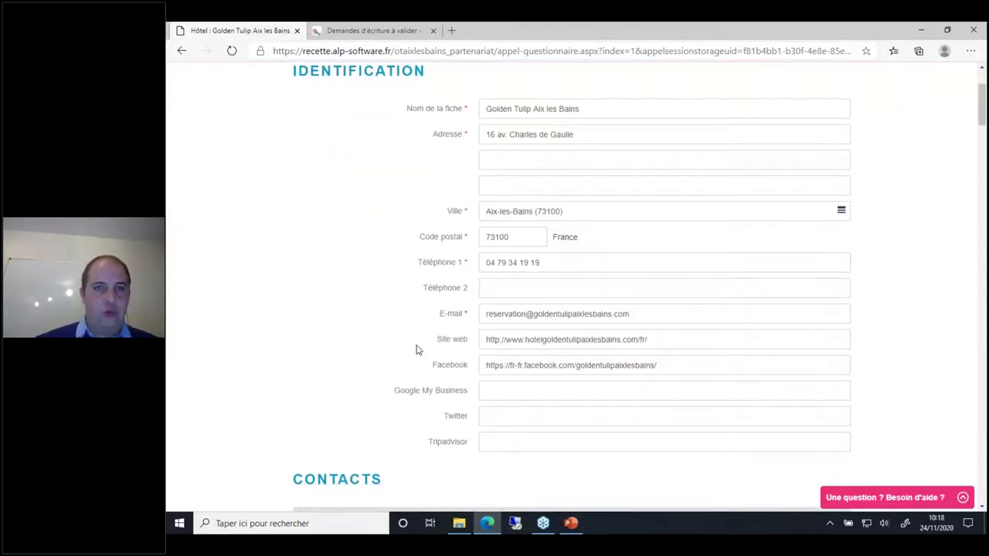
scroll(416, 350, down, 6)
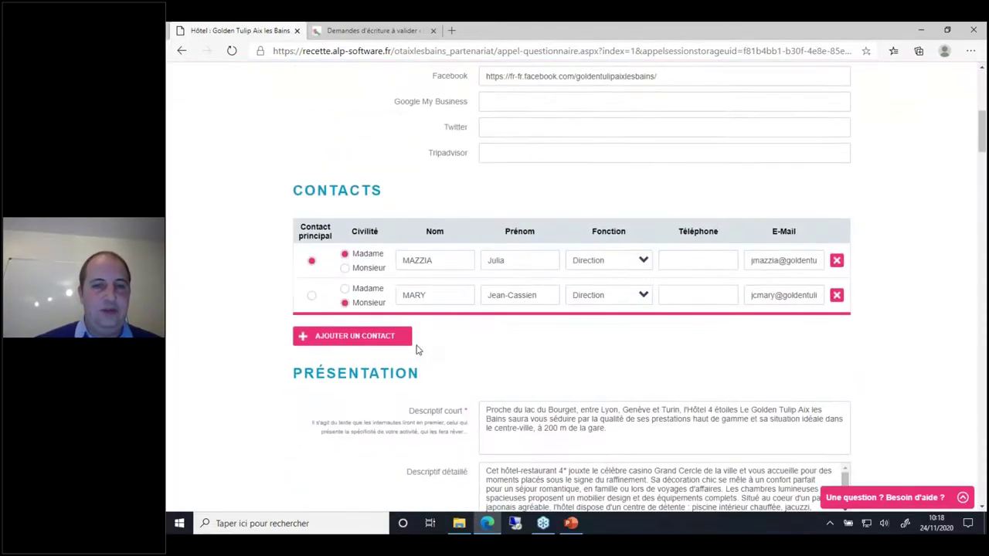
scroll(416, 350, down, 6)
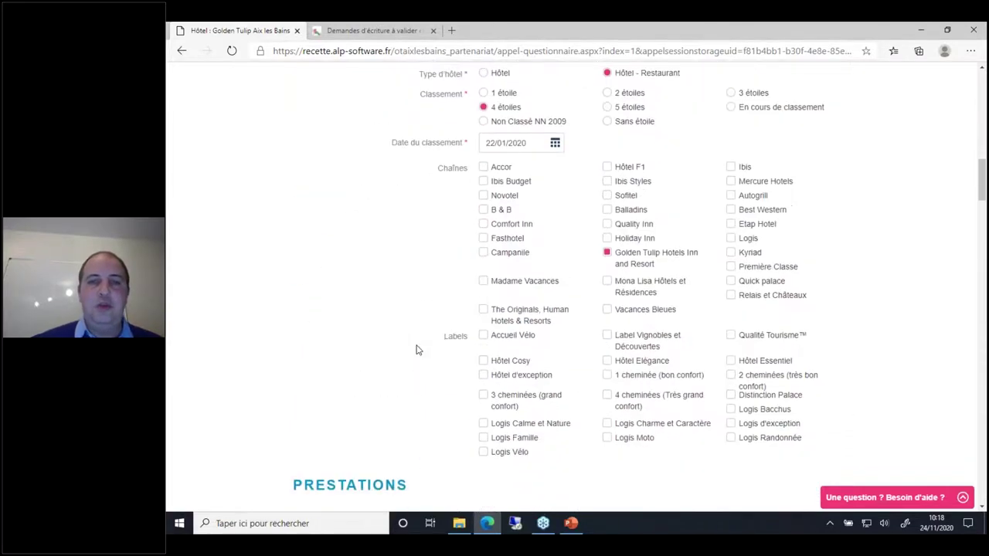
scroll(416, 350, down, 8)
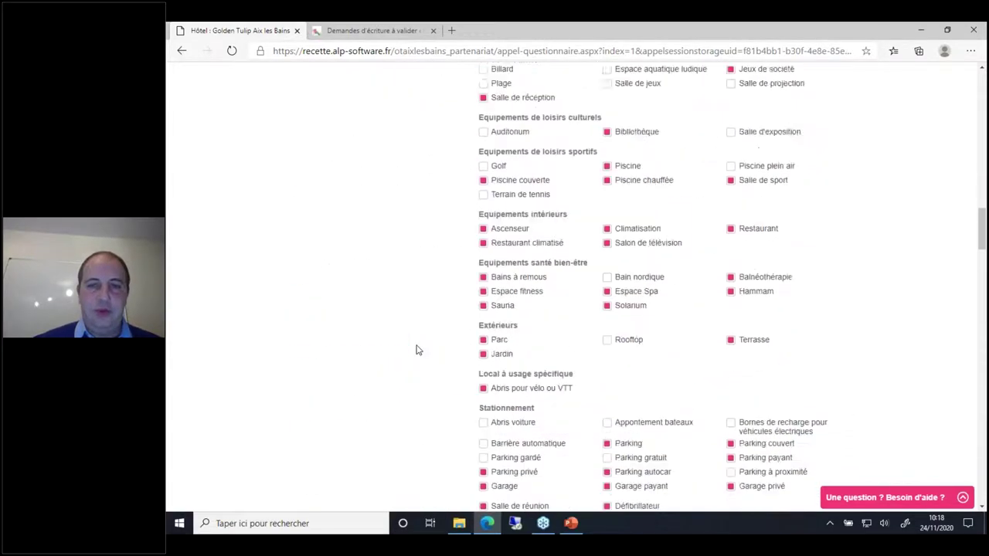
scroll(415, 350, down, 8)
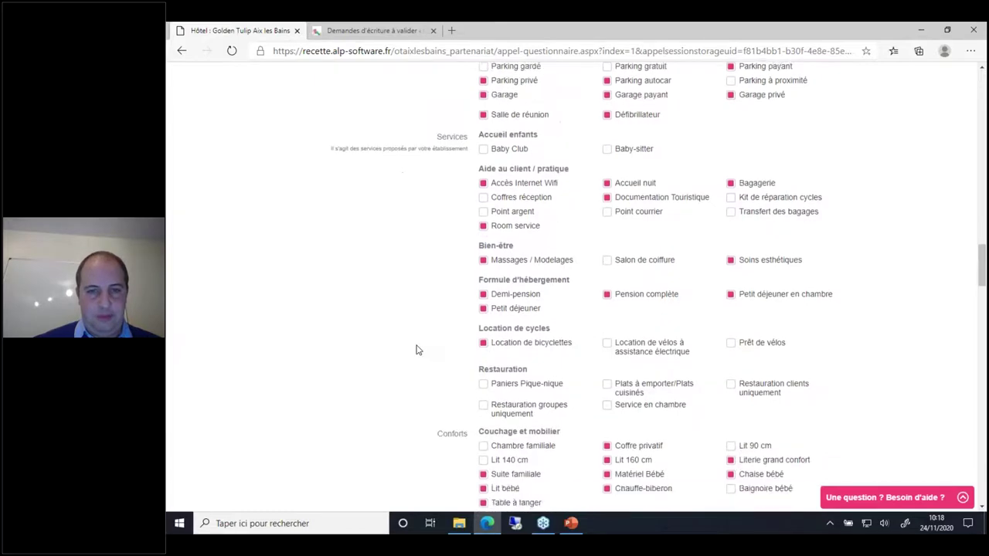
scroll(416, 350, down, 3)
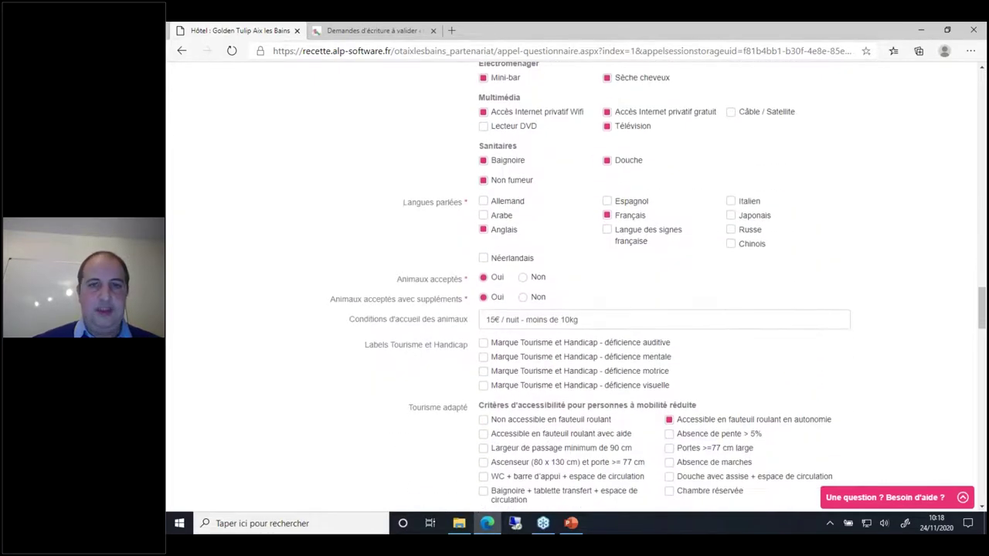
click(525, 279)
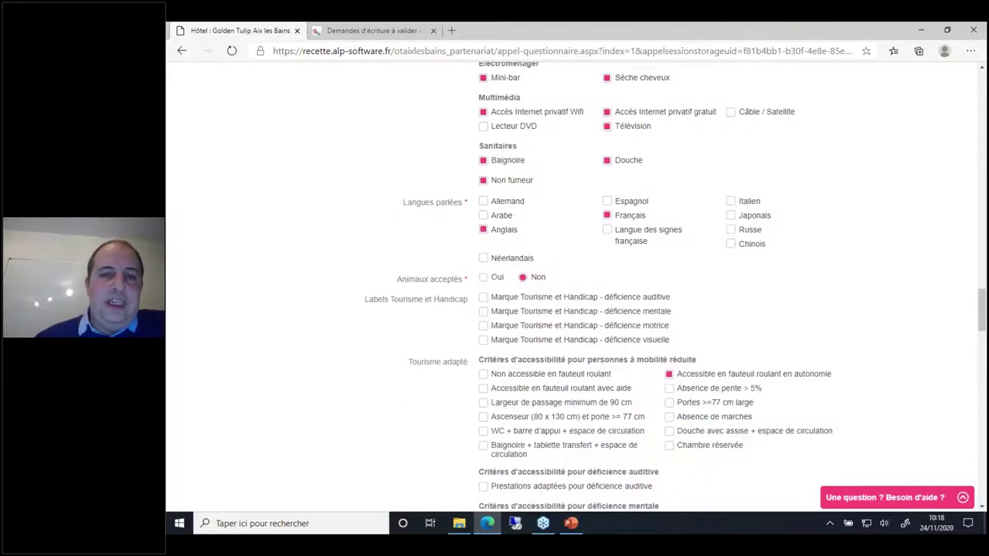
click(495, 280)
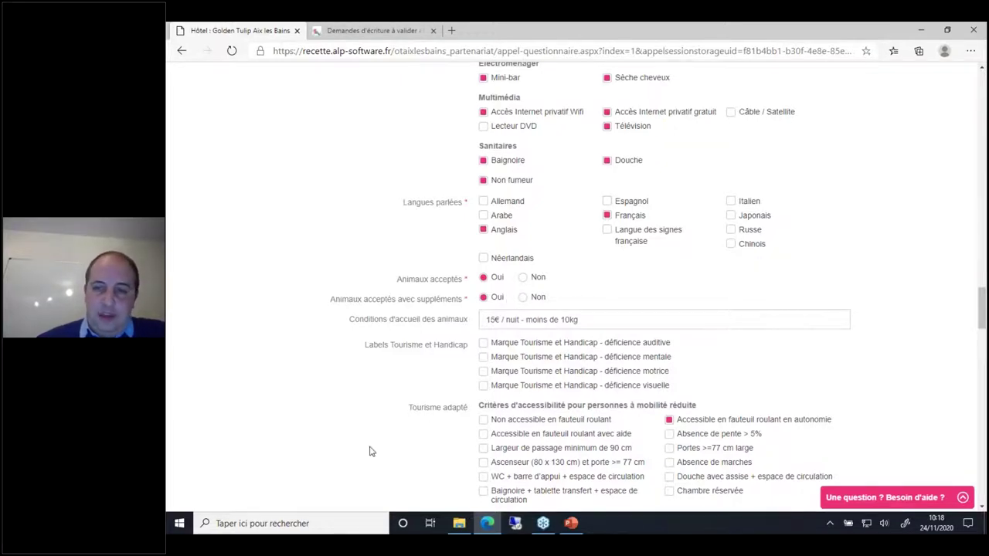
scroll(369, 451, down, 4)
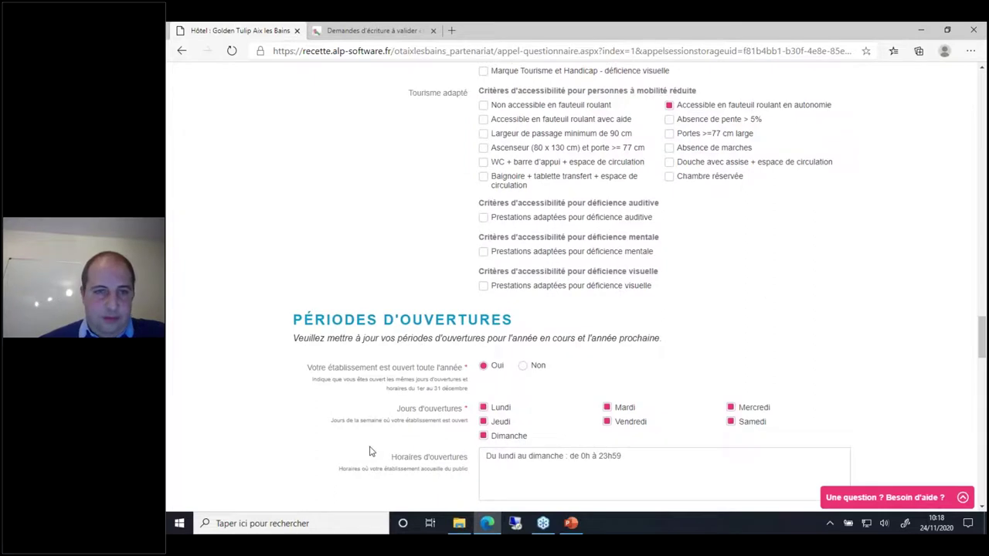
Step: Set 'ouvert toute l'année' to Non, untick Lundi and Mardi, and set hours to 'Du mercredi au dimanche inclu'
scroll(370, 451, down, 2)
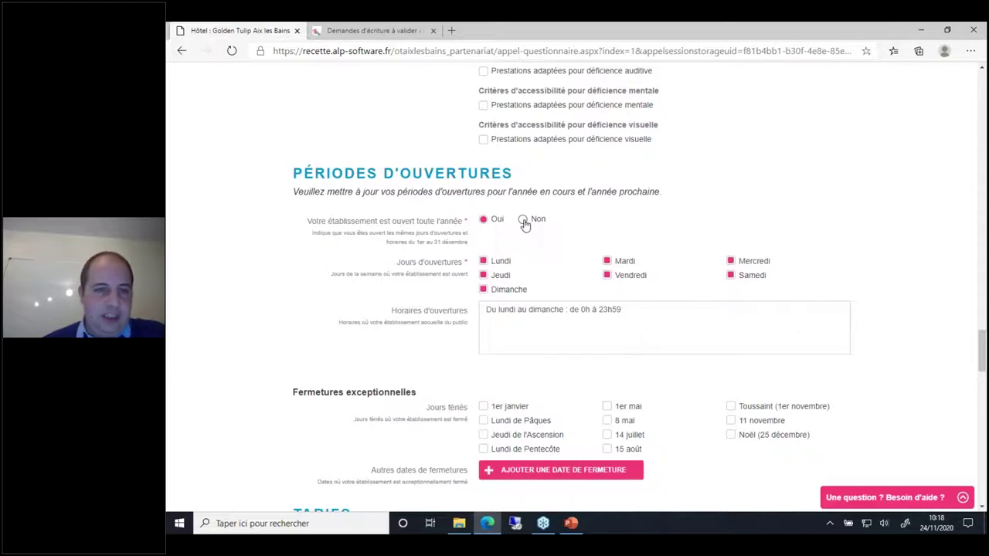
click(523, 221)
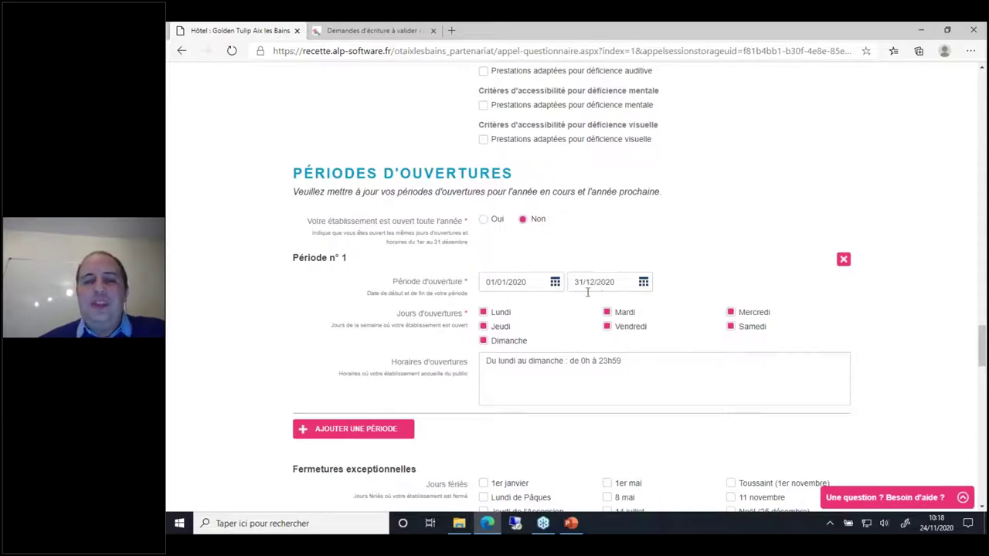
click(503, 314)
click(623, 312)
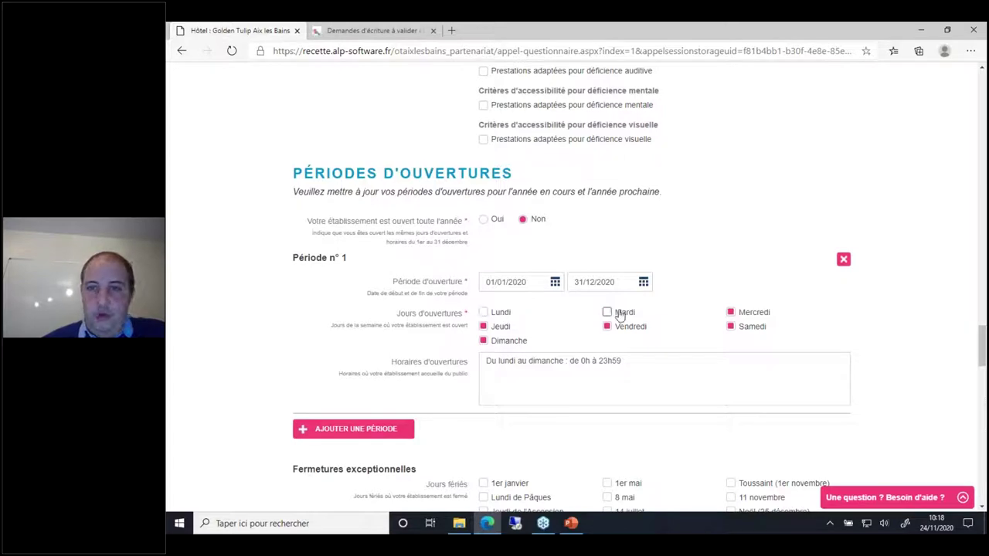
click(656, 363)
key(ctrl+shift+Left)
key(ctrl+shift+Left)
key(ctrl+shift+Left)
key(ctrl+shift+Left)
key(ctrl+shift+Left)
key(ctrl+shift+Left)
key(ctrl+shift+Left)
key(ctrl+shift+Left)
key(ctrl+shift+Left)
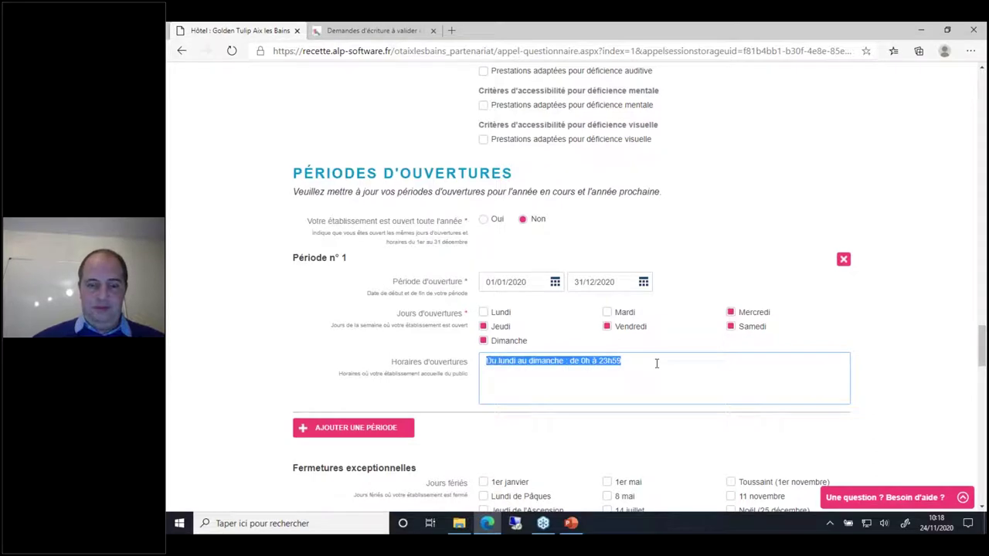
text(Du mercredi)
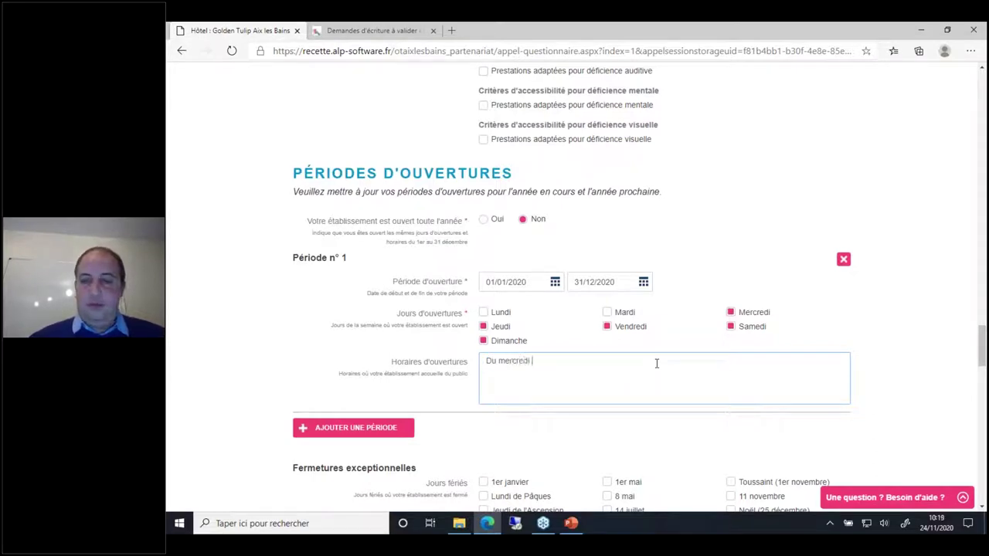
text( au dimanche inclu)
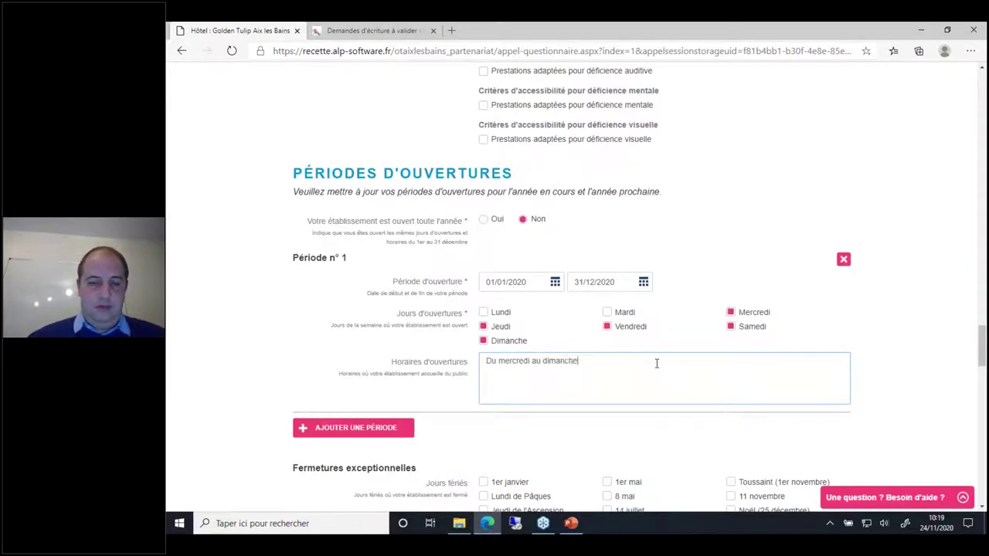
Step: Add opening period 2 (01/01/2021–01/01/2022) with hours 'Ouverte l'année'
click(373, 429)
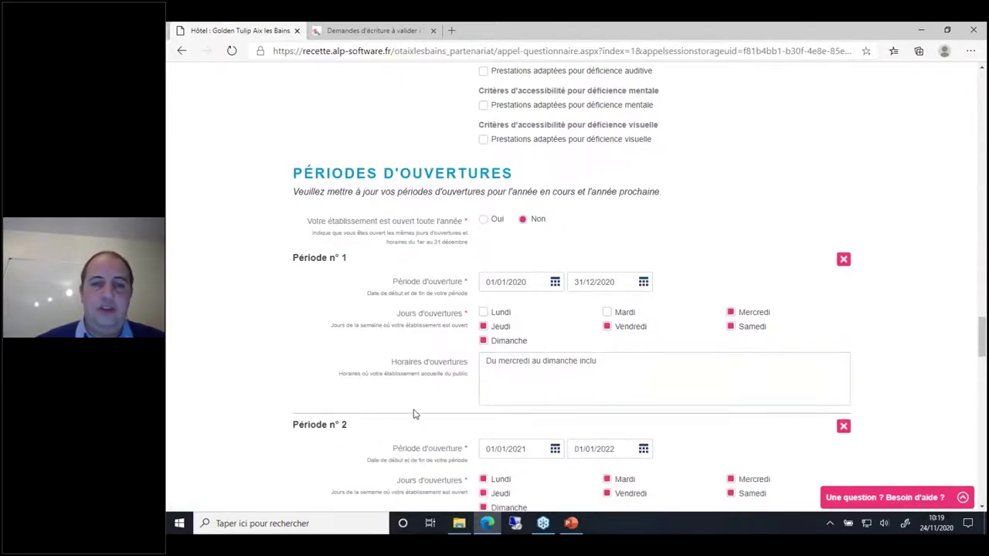
scroll(417, 413, down, 3)
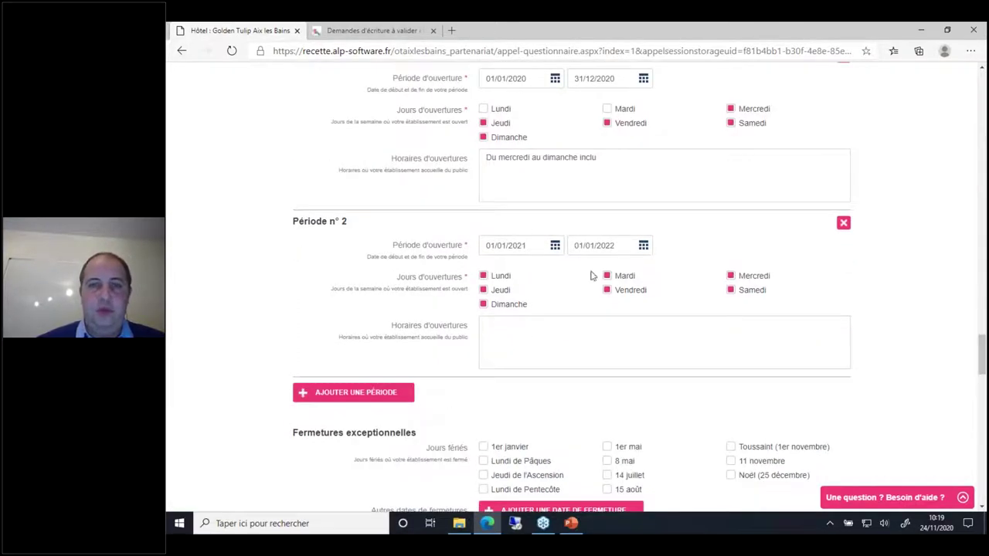
click(549, 333)
text(Ouverte l'année)
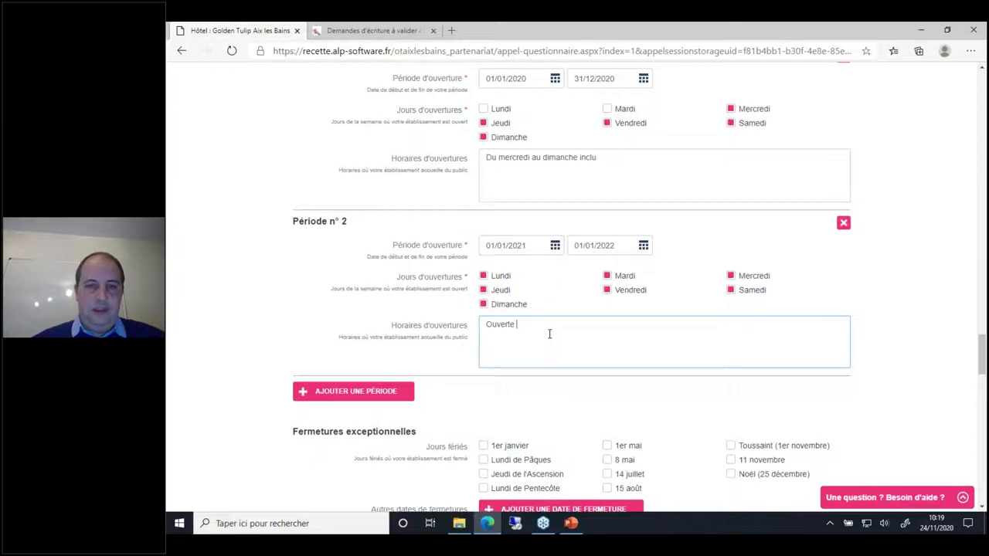
click(347, 308)
scroll(348, 307, down, 3)
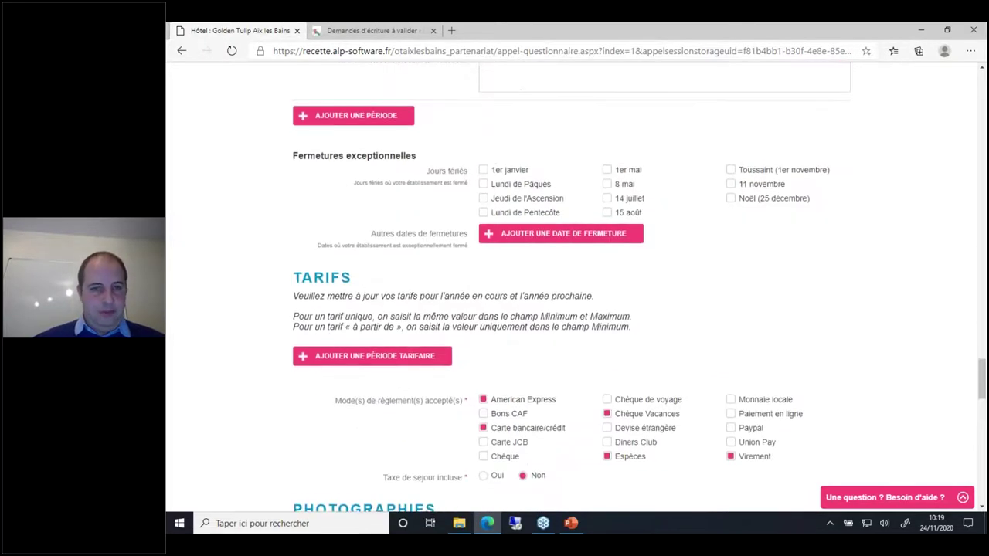
Step: Add a 2020 tariff period with double room from 50 and twin room 60–120 euros
scroll(569, 287, down, 2)
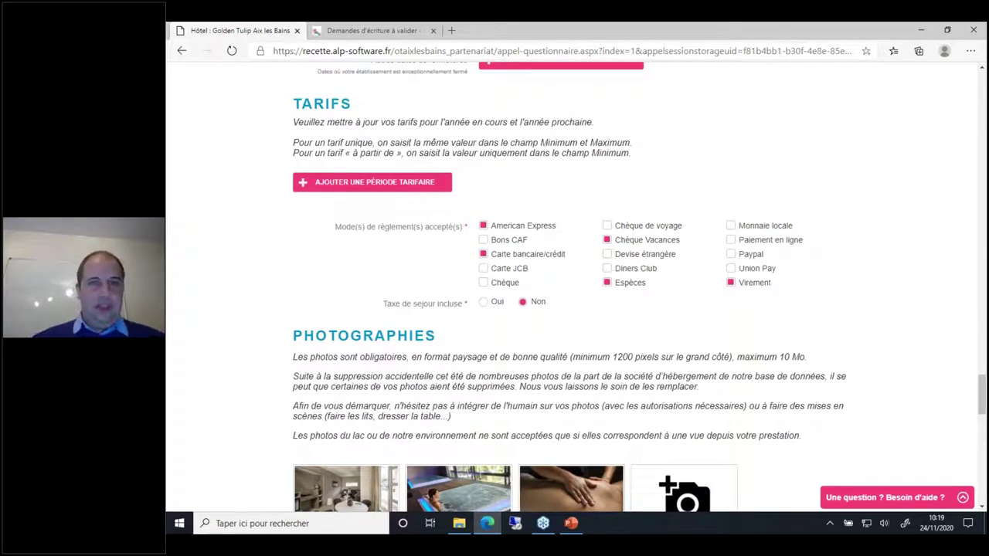
click(390, 184)
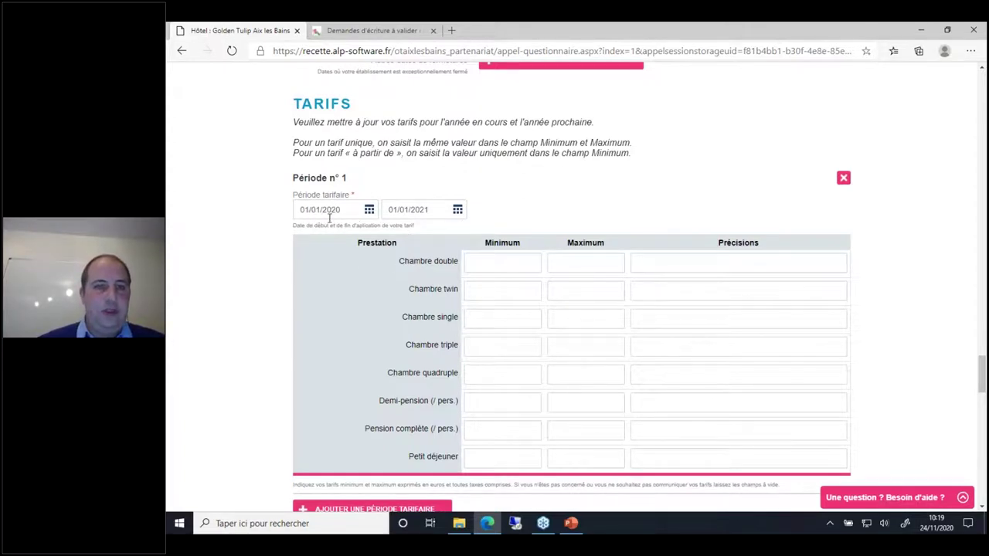
click(521, 261)
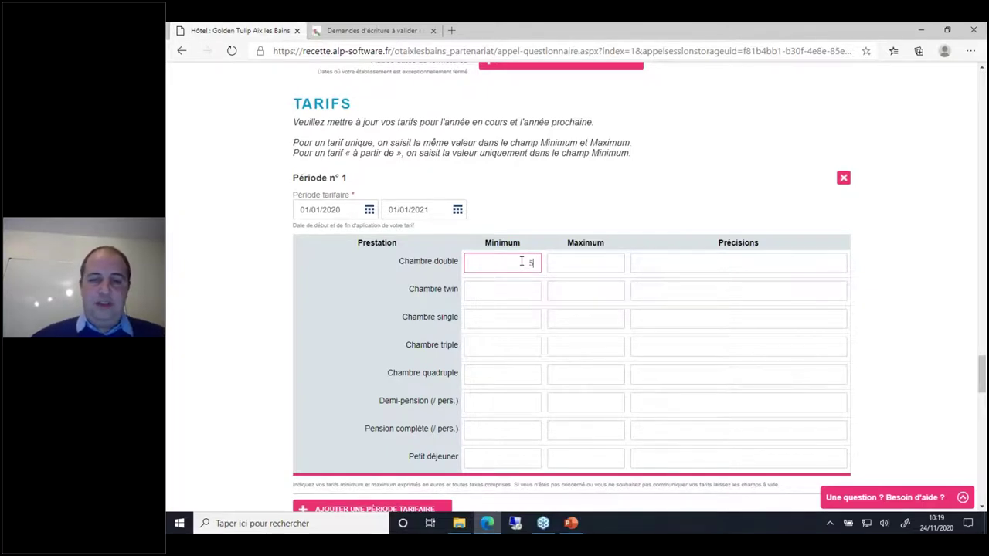
text(50)
click(523, 291)
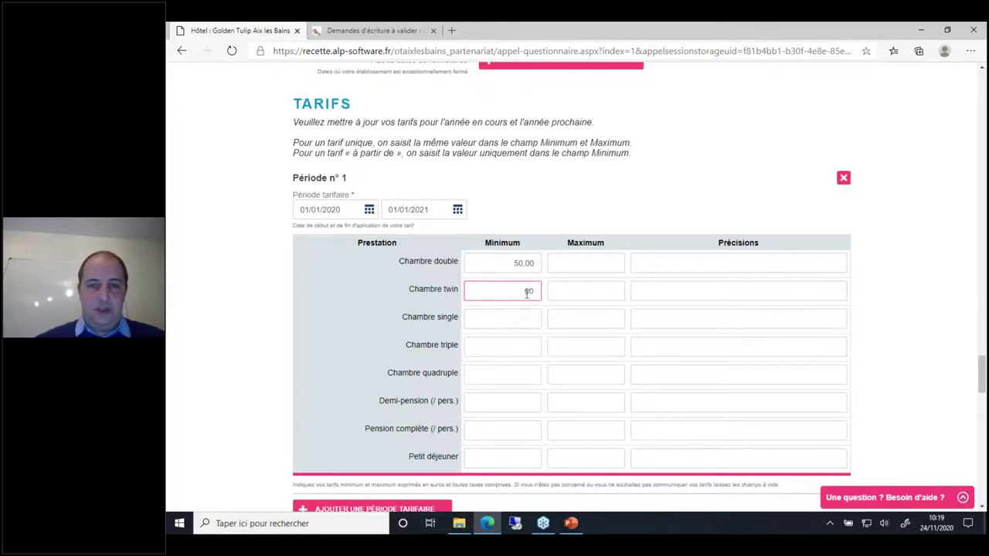
click(568, 292)
text(120)
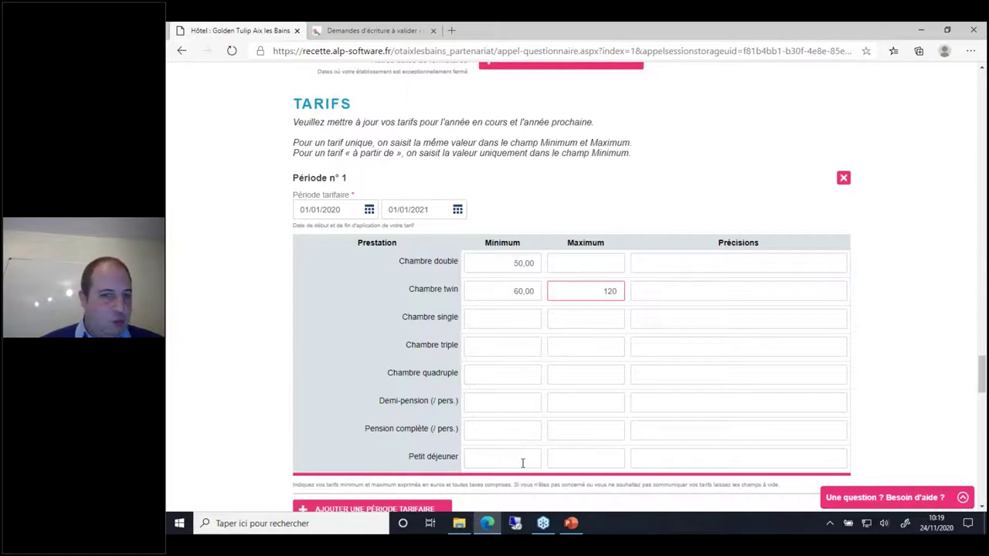
Step: Price breakfast 8 to 12 euros with the note 'Croissants compris'
click(522, 463)
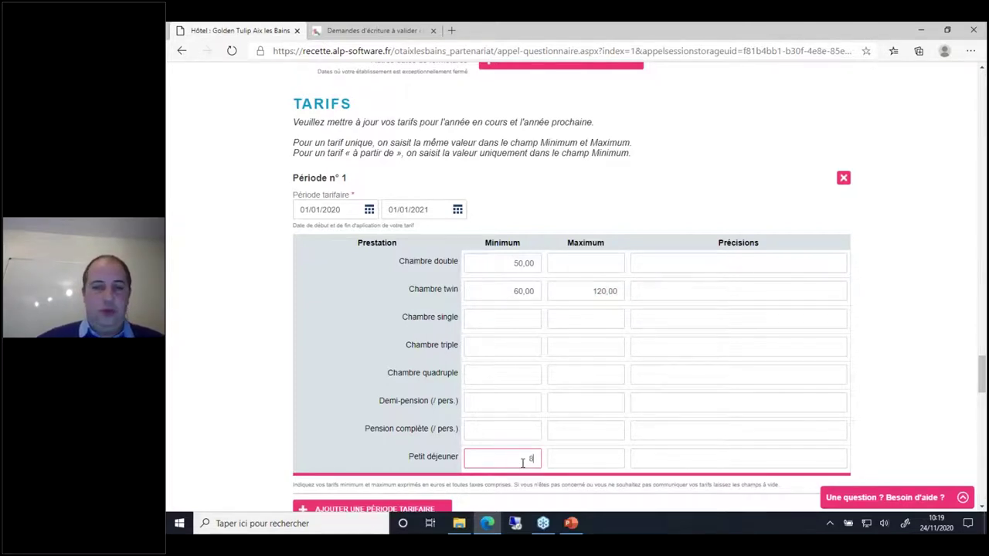
key(Tab)
text(12)
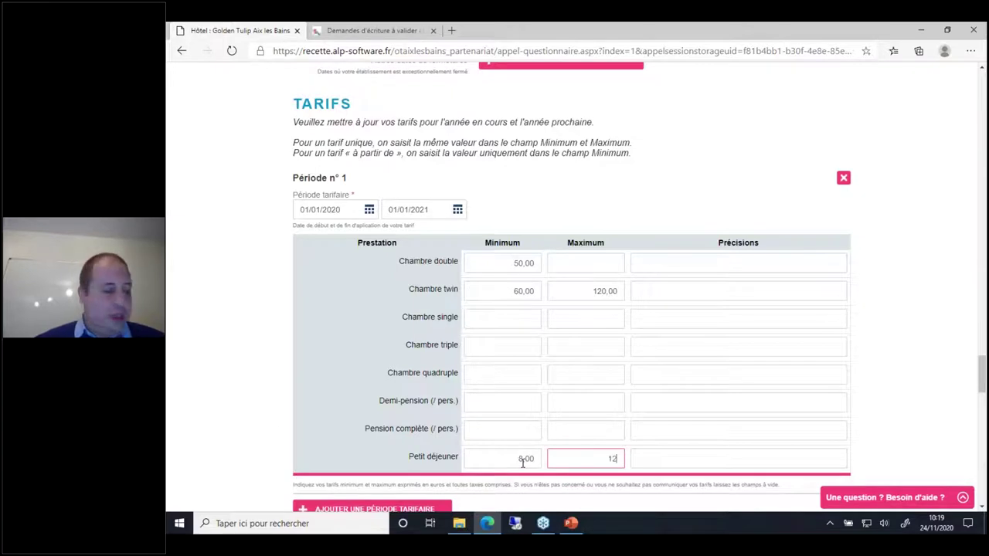
click(693, 459)
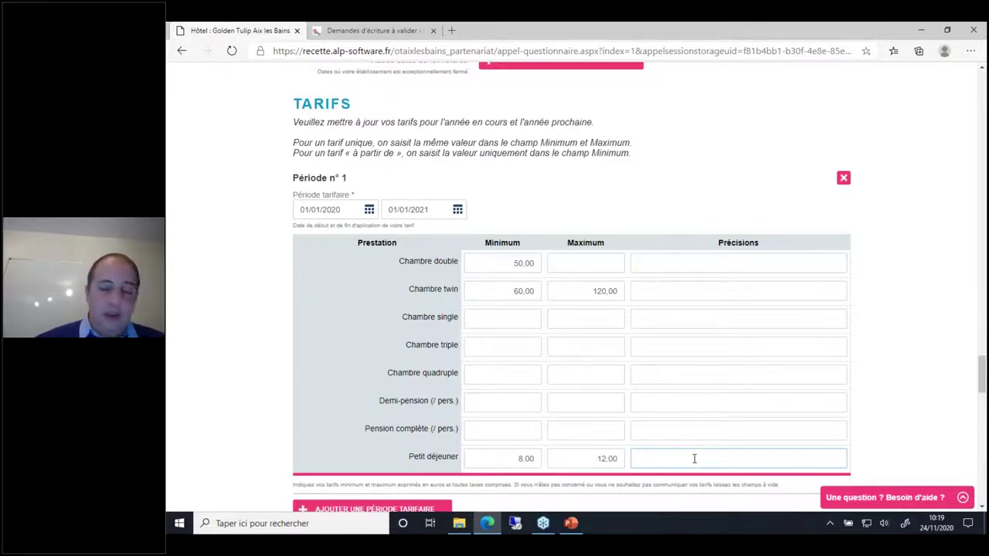
text(Croissa)
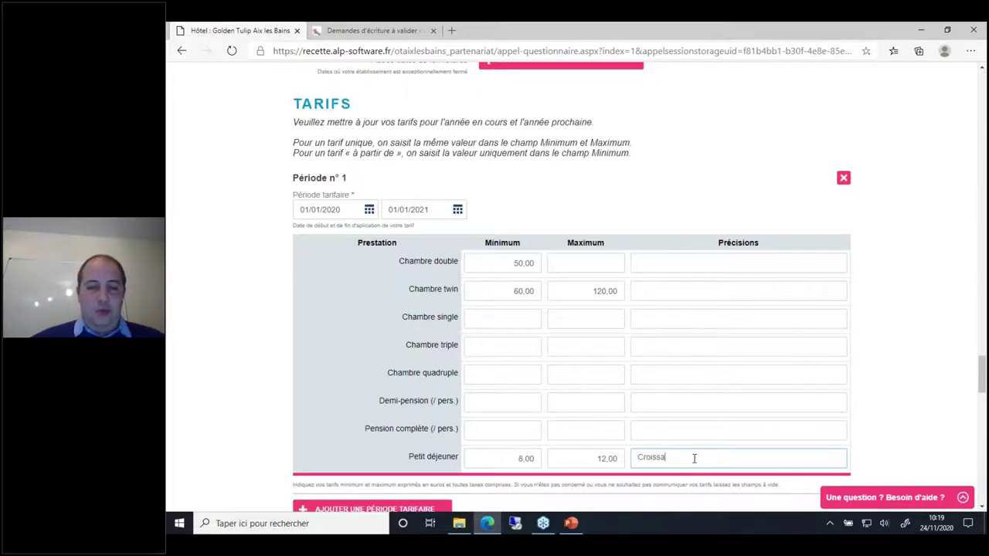
text(nt compl)
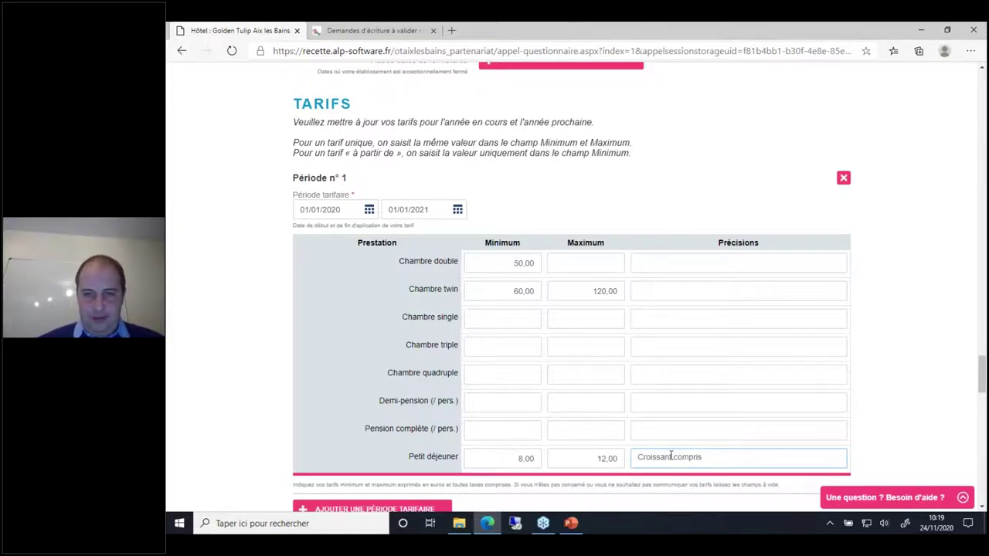
text(s)
click(265, 332)
Step: Pick the first JPG from the Golden tulip folder as a new Photographies photo
scroll(266, 332, down, 1)
scroll(265, 332, down, 5)
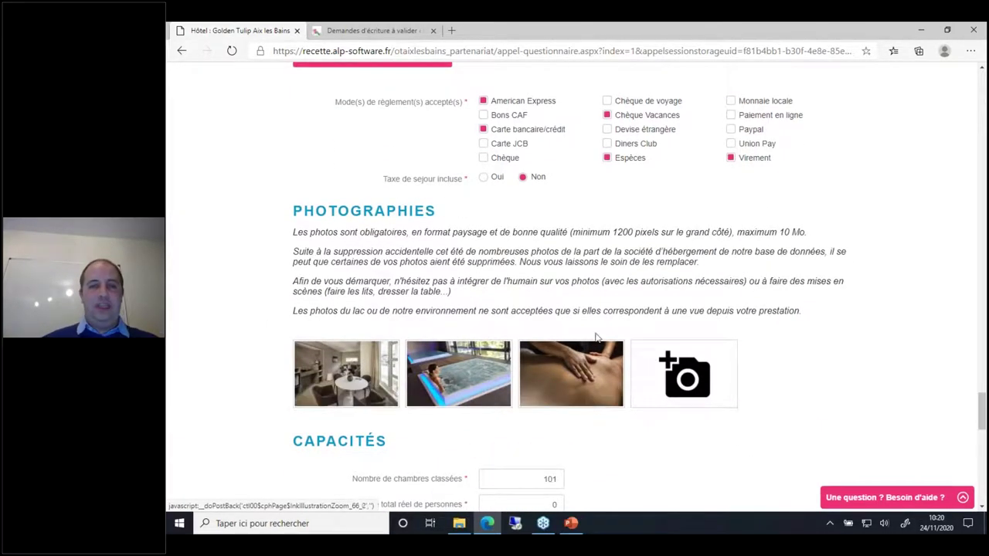
click(683, 377)
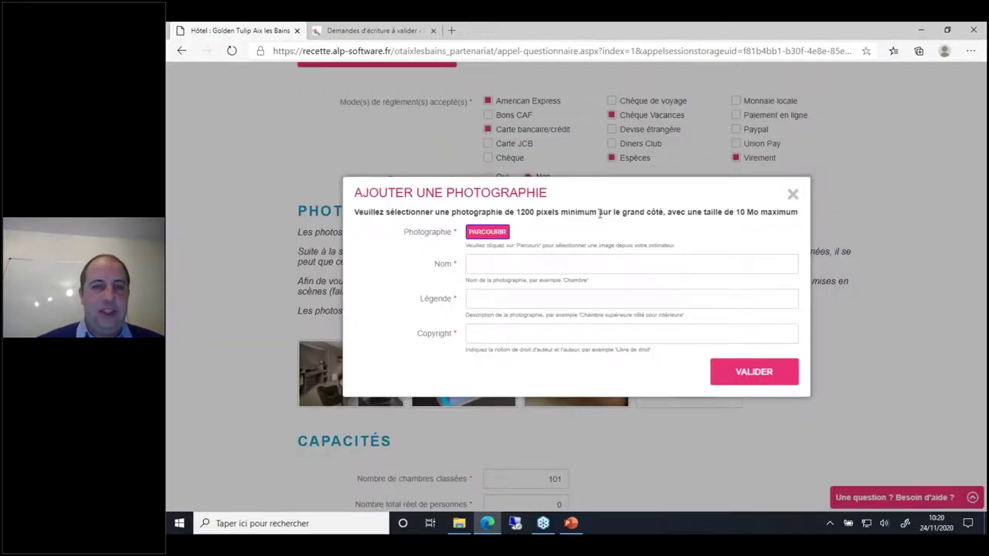
click(480, 234)
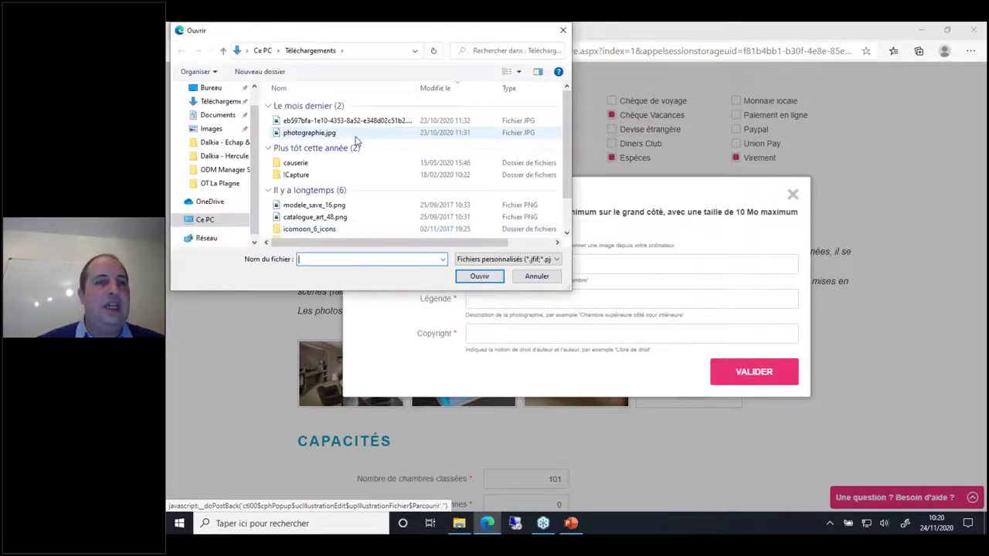
click(211, 88)
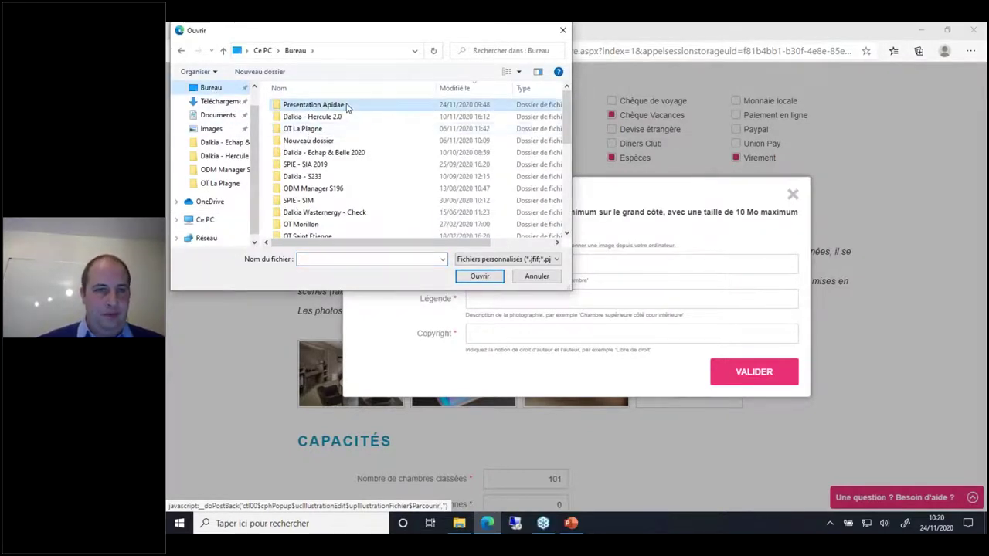
double_click(344, 105)
click(323, 108)
double_click(323, 108)
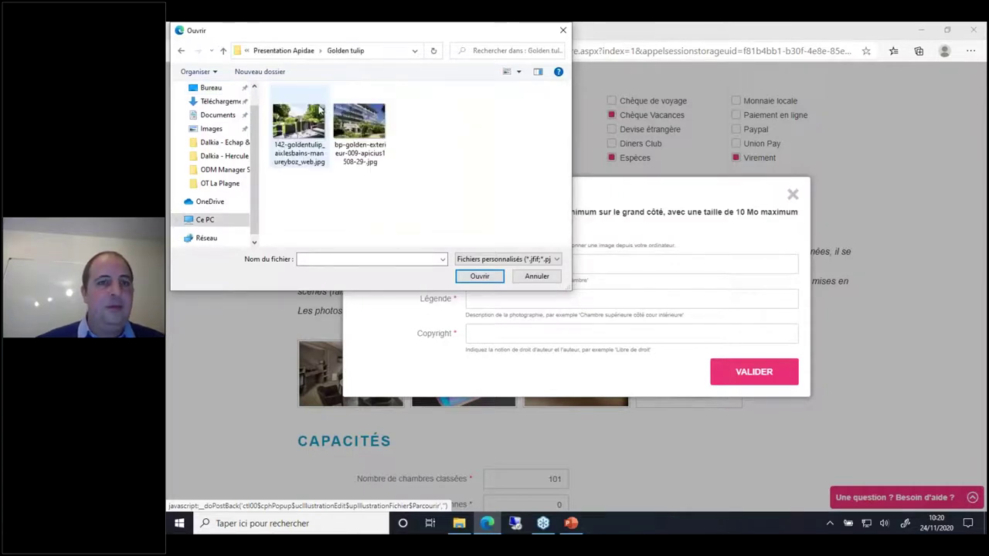
double_click(299, 121)
Step: Name and caption the photo Vue d'extérieur with copyright Libre de droit, and validate
click(510, 265)
text(Vue d'extérieur)
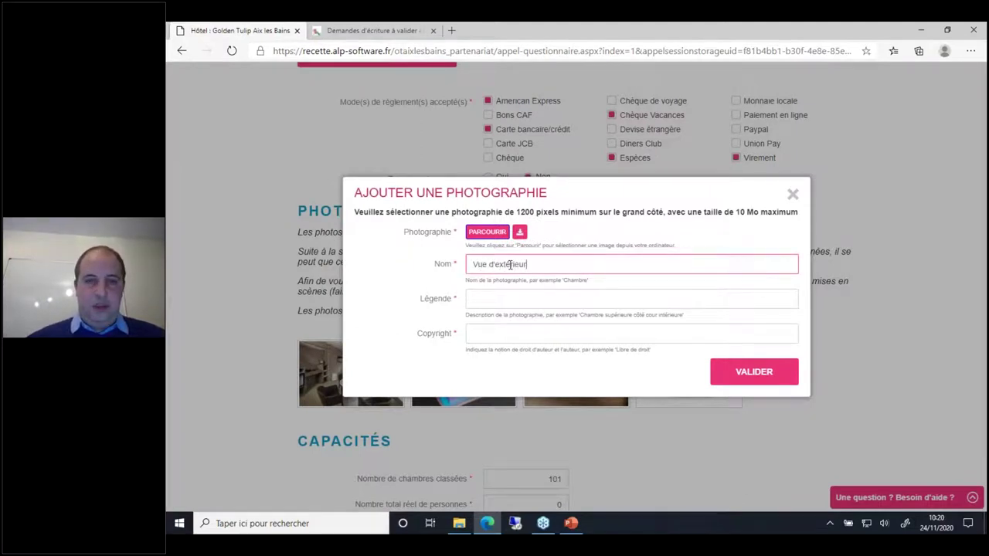
key(ctrl+a)
key(ctrl+c)
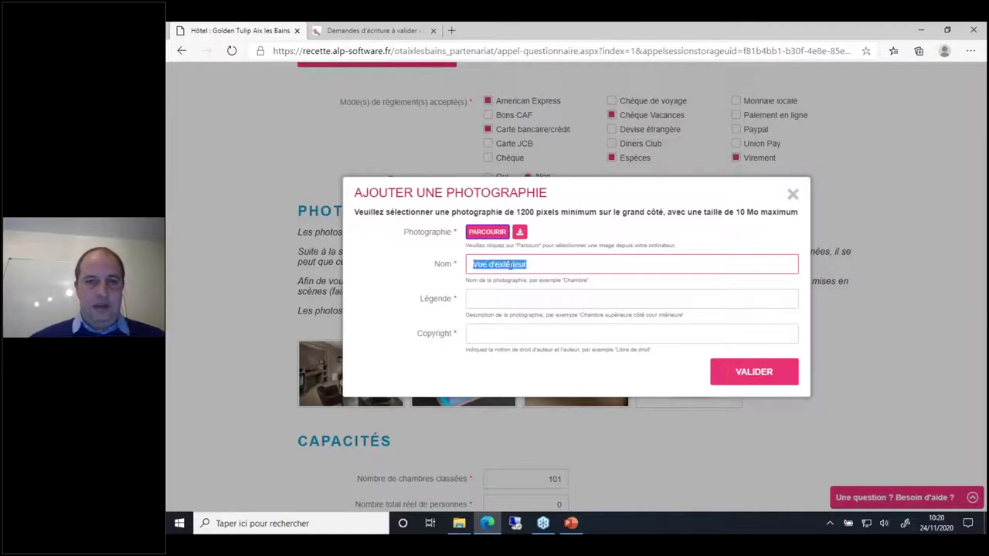
key(Tab)
key(ctrl+v)
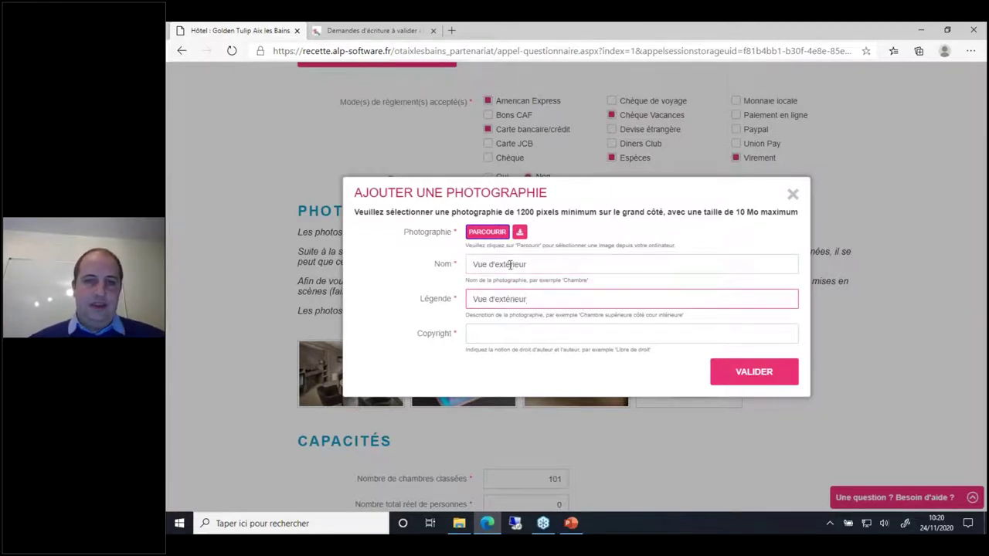
key(Tab)
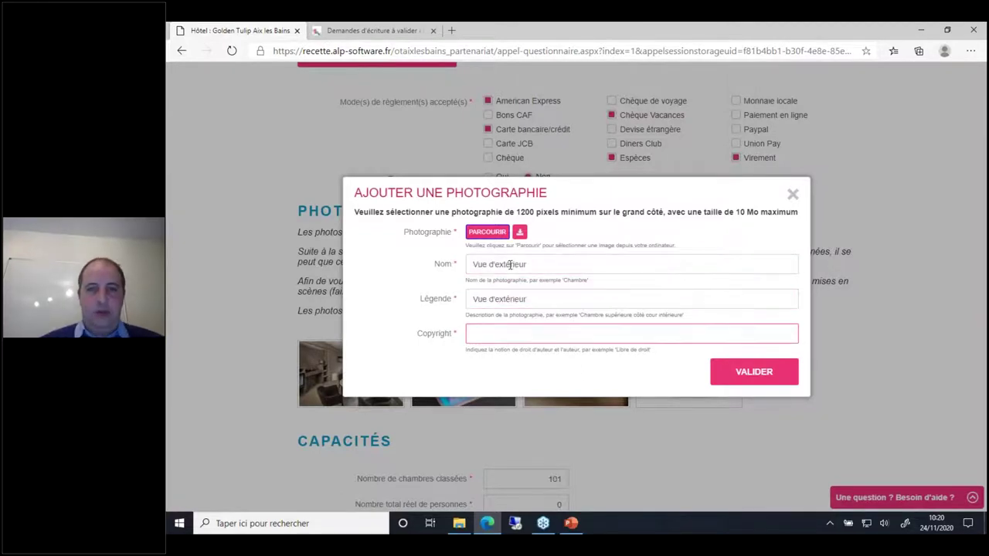
text(Libre d)
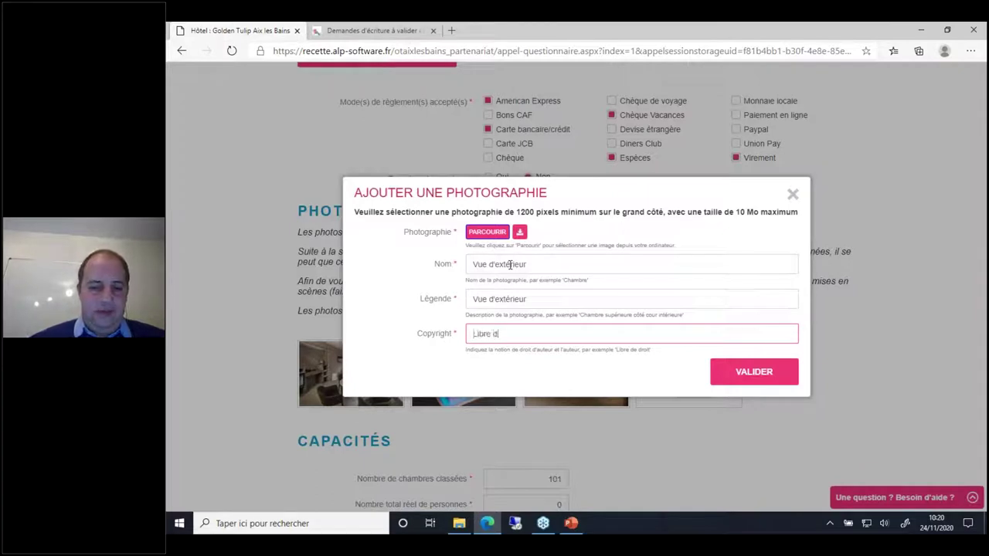
text(e droit)
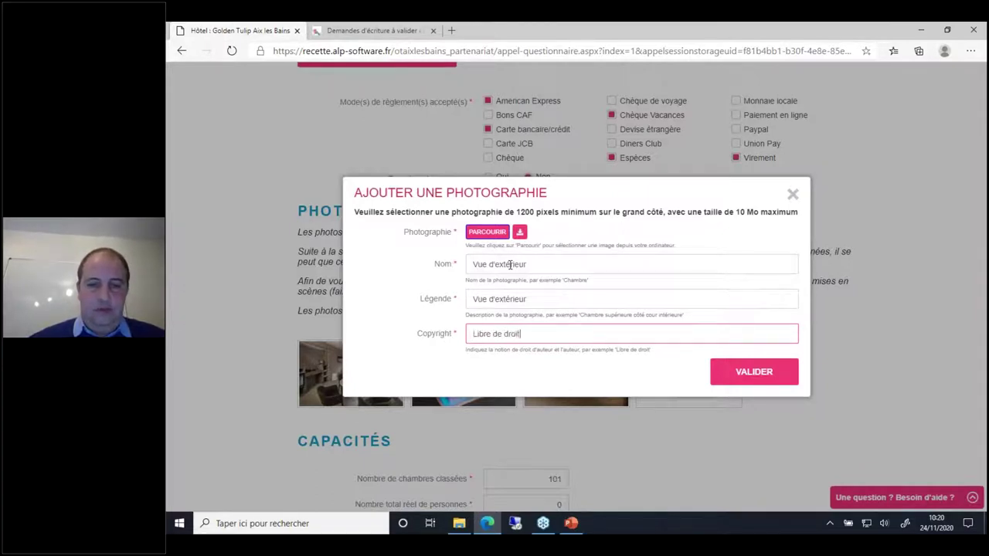
click(755, 372)
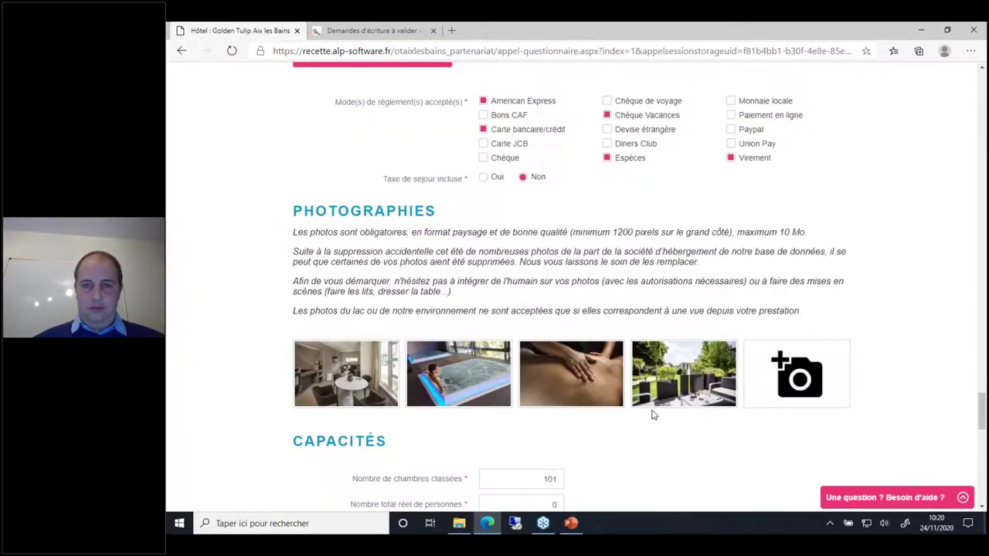
Step: Rename the fourth photo's name and caption to Terasse and save it
mouse_move(649, 400)
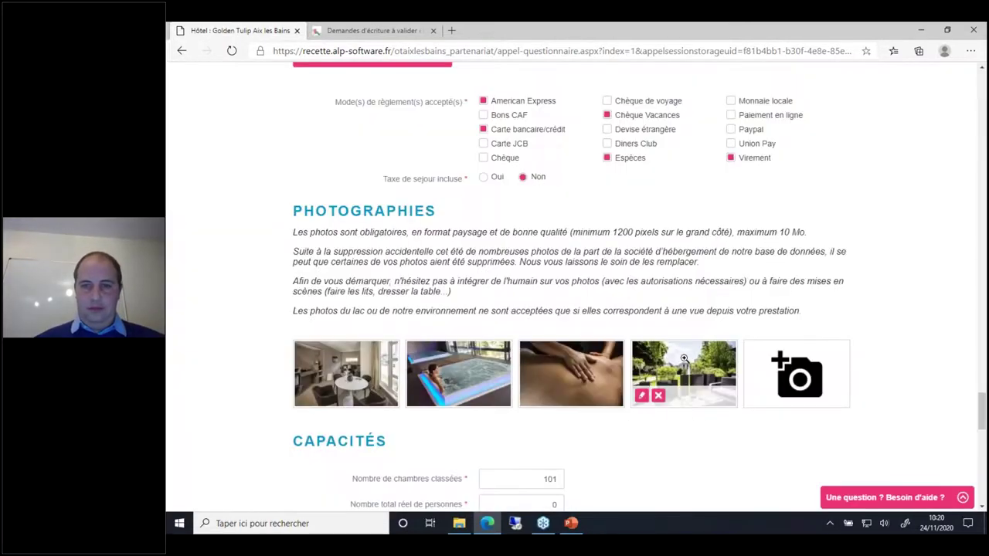
click(641, 397)
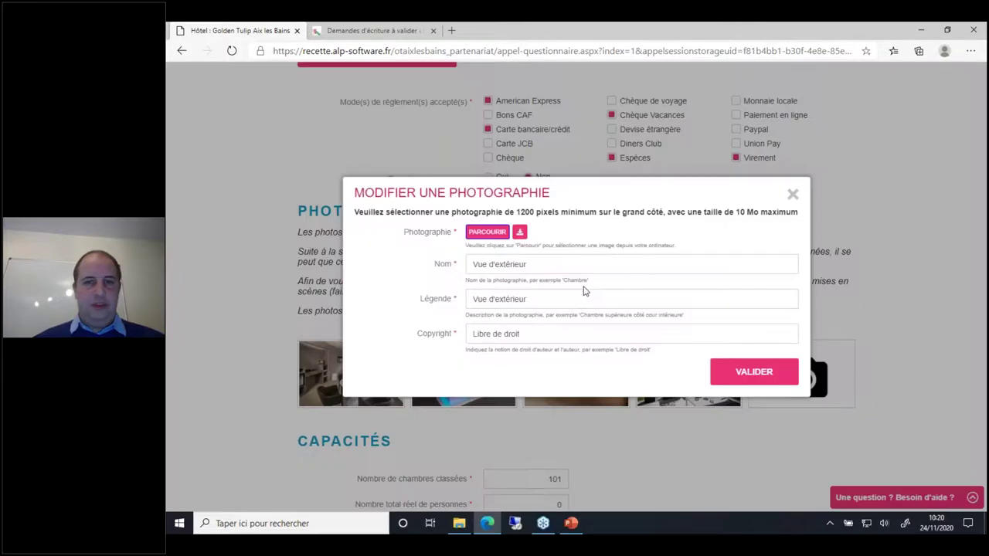
triple_click(564, 261)
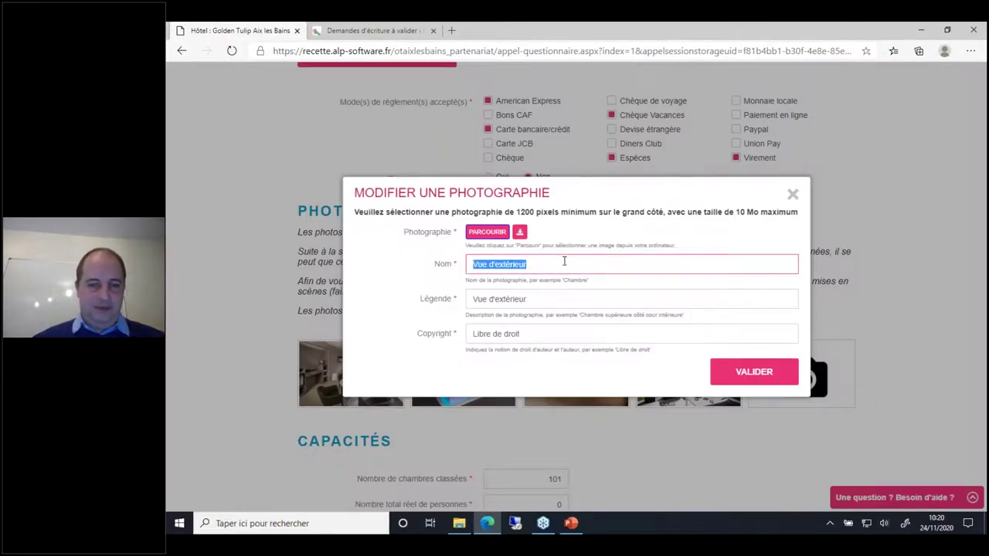
text(Terasse)
key(Tab)
key(ctrl+c)
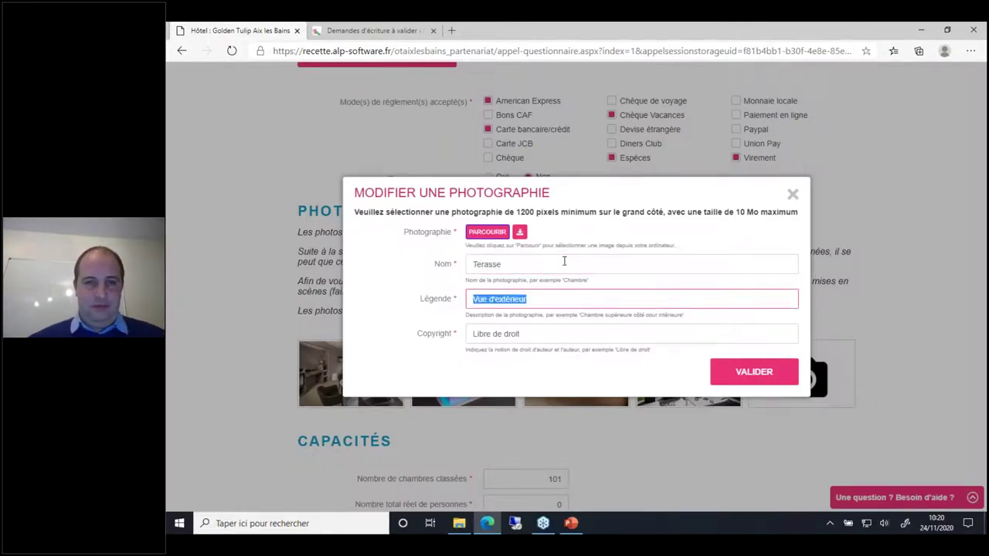
text(Terasse)
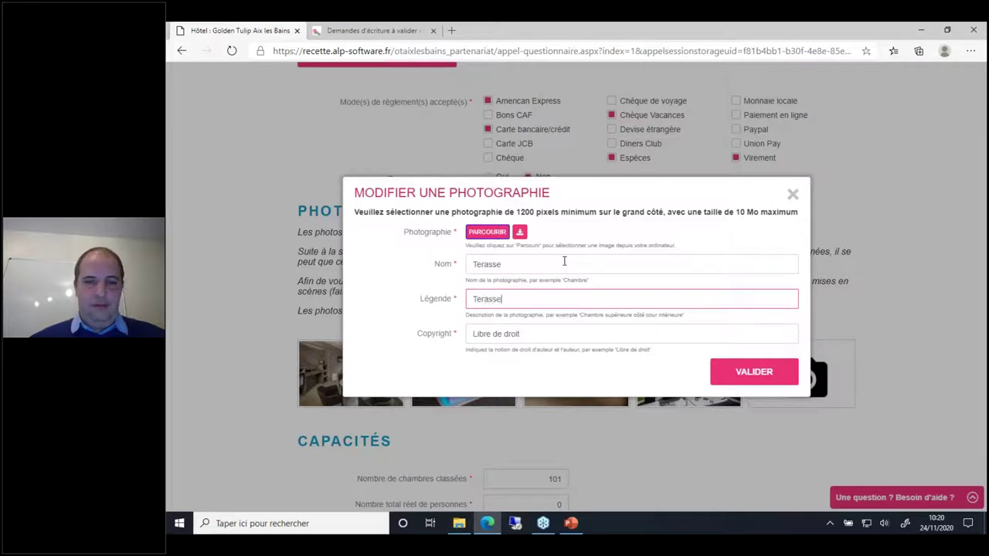
click(779, 383)
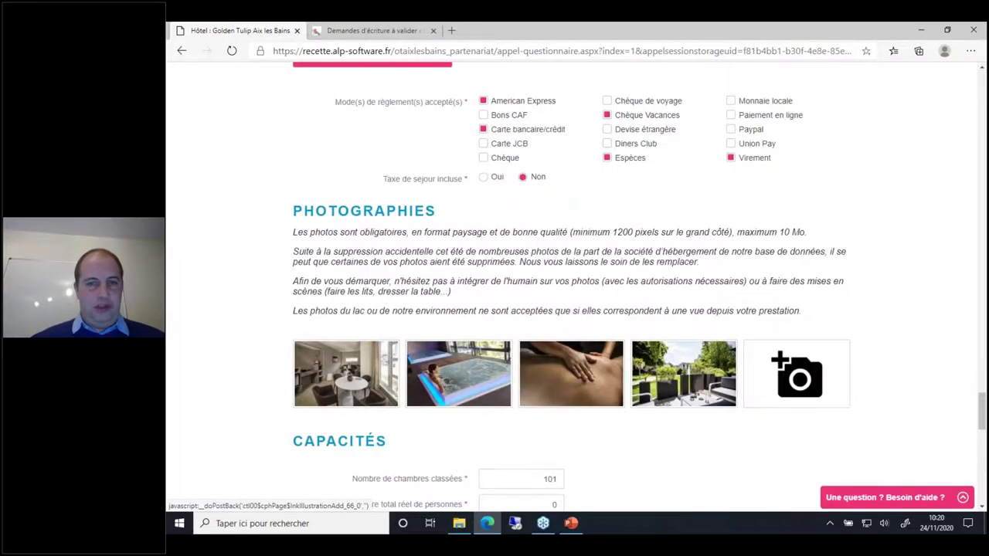
Step: Choose the second Golden Tulip JPG as another new photo
click(797, 374)
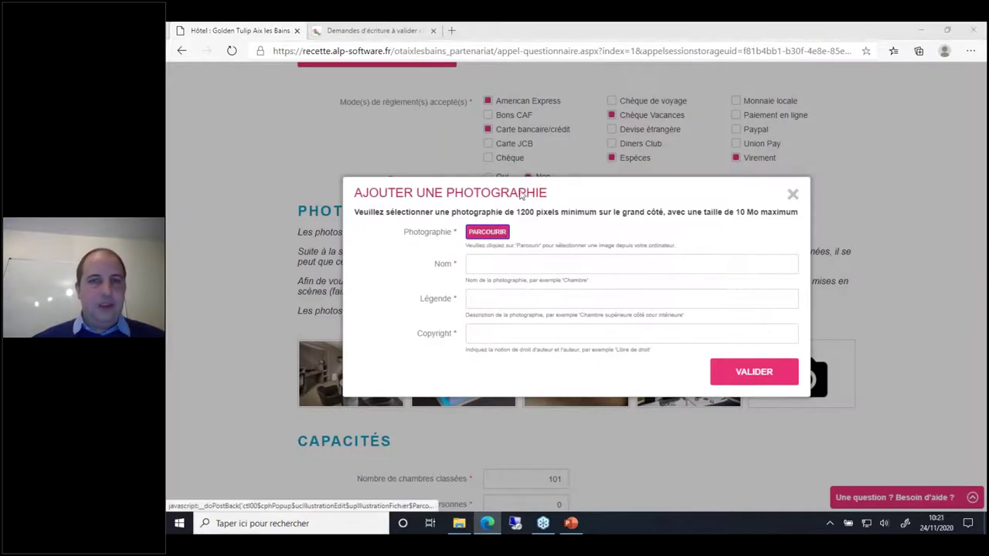
click(486, 232)
click(351, 114)
double_click(352, 115)
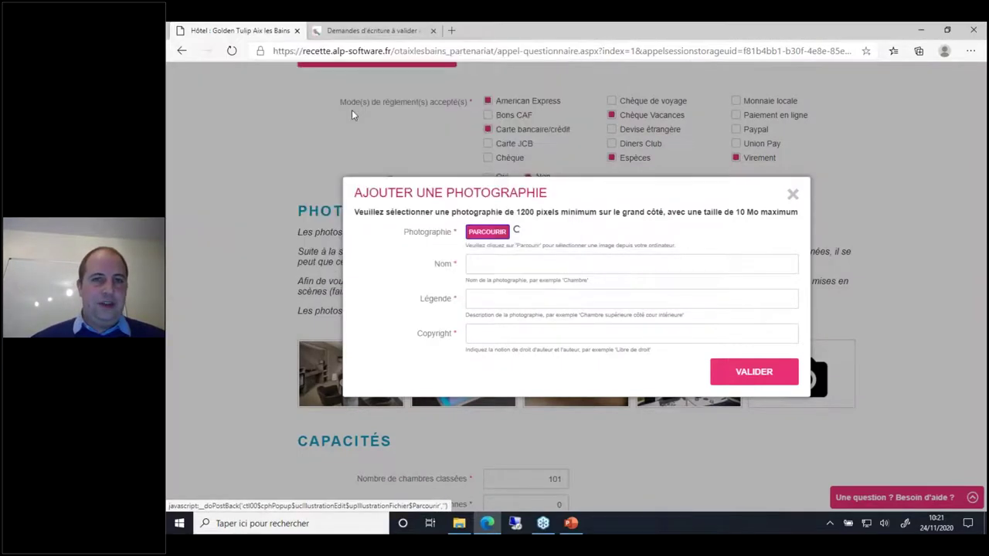
Step: Name and caption it Vue d'extérieur, copyright Libre de droit, and validate
click(517, 264)
key(ctrl+v)
key(Tab)
key(ctrl+v)
key(Tab)
text(Libre de droit)
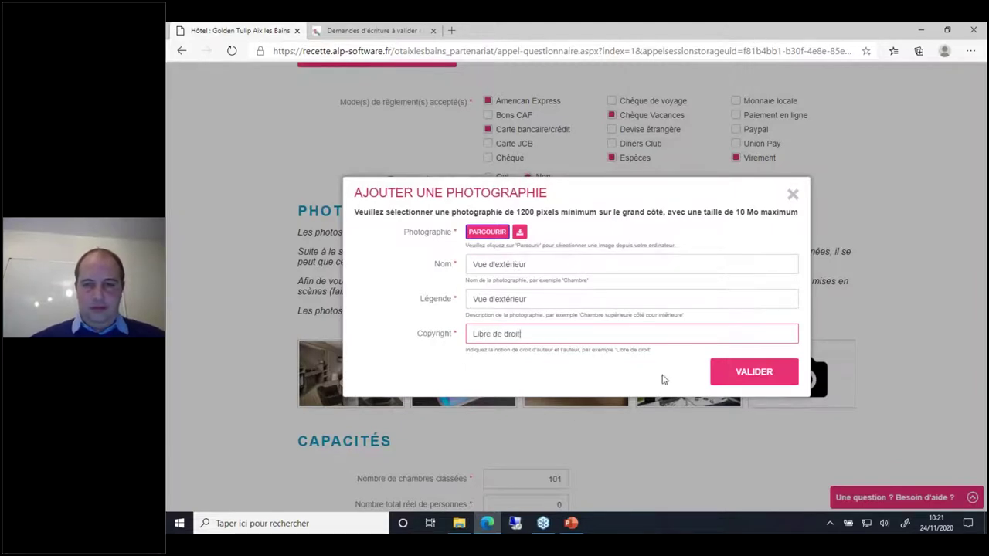
click(746, 372)
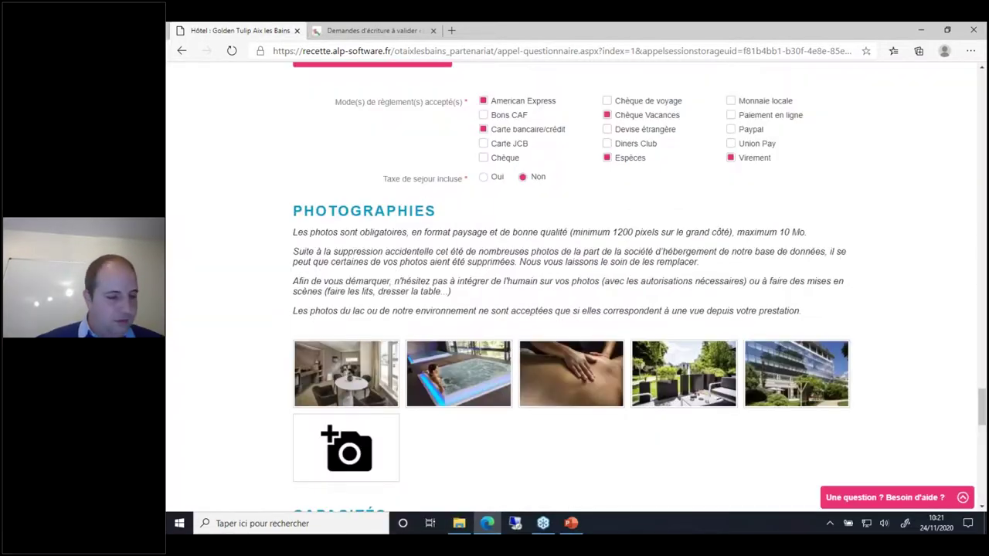
Step: Leave Bar, Jardin / Parc, Piscine privée couverte, Restaurant and Sauna / Hammam / Jacuzzi as selected pictograms
scroll(564, 462, down, 5)
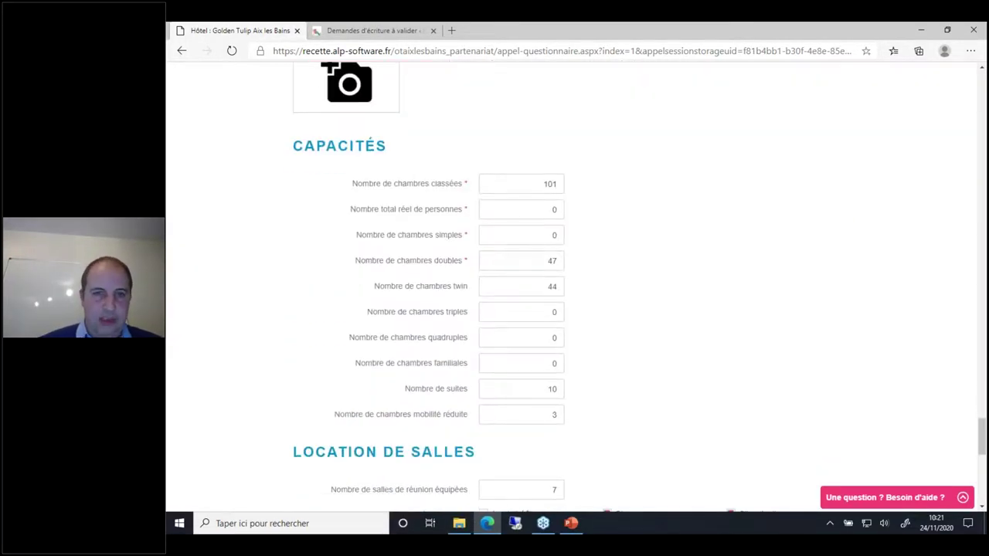
scroll(571, 285, down, 2)
scroll(568, 286, down, 3)
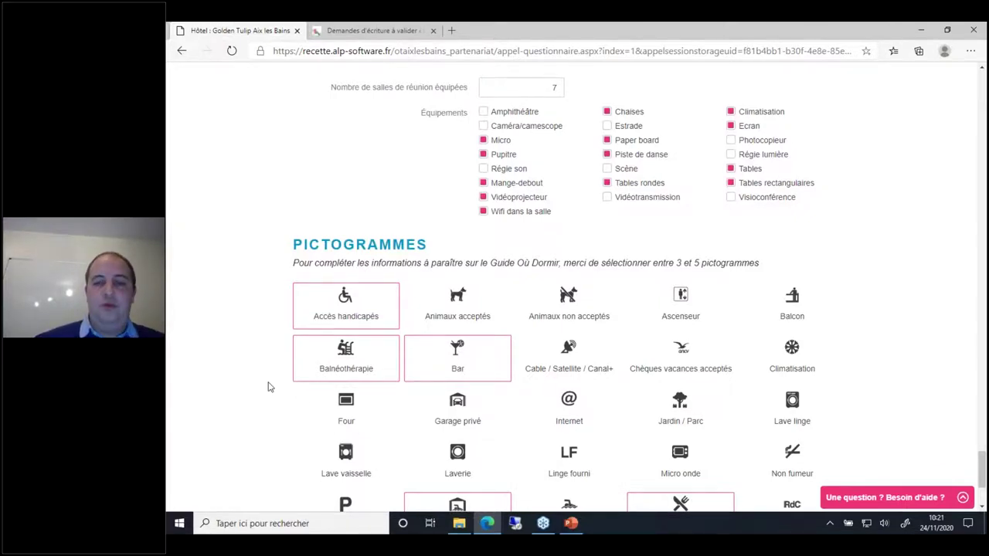
scroll(268, 386, down, 1)
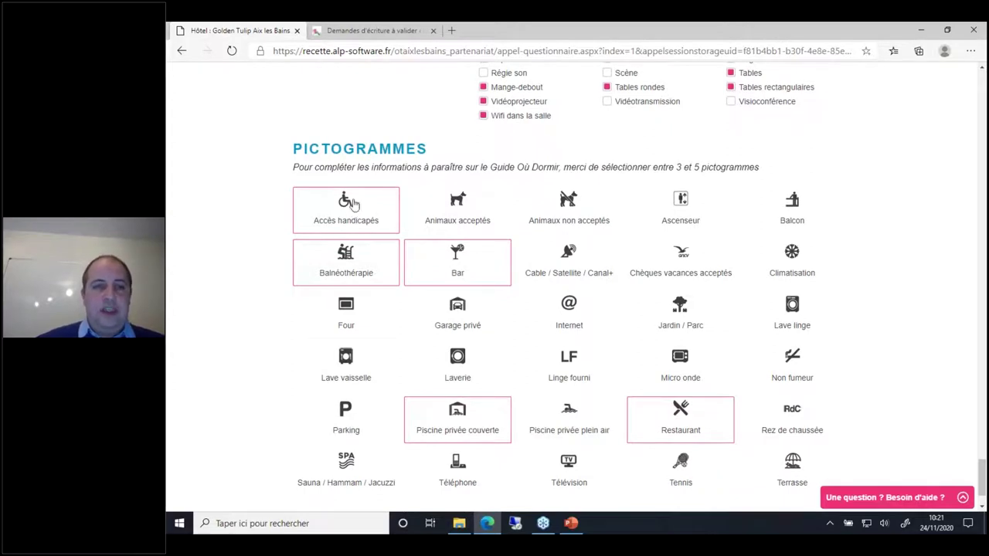
click(366, 207)
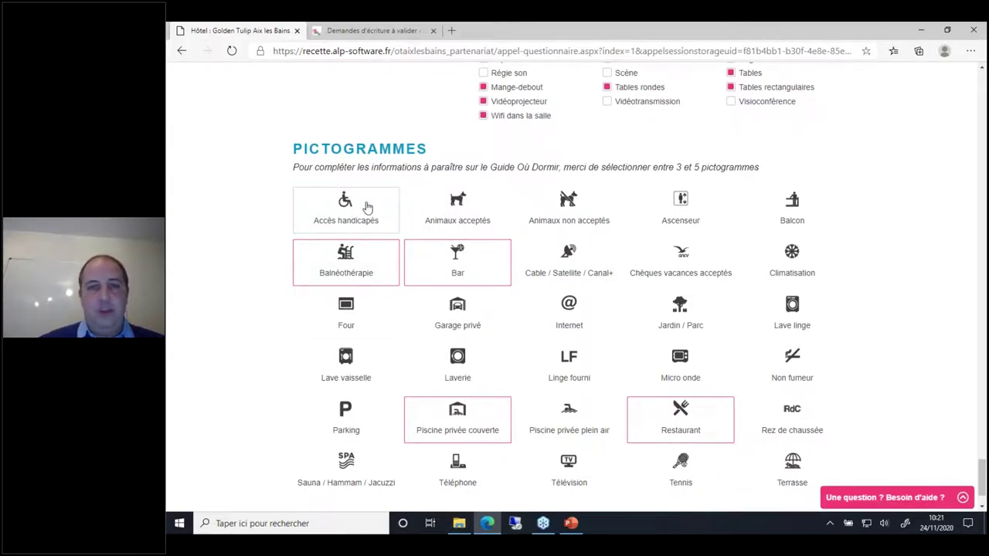
click(359, 270)
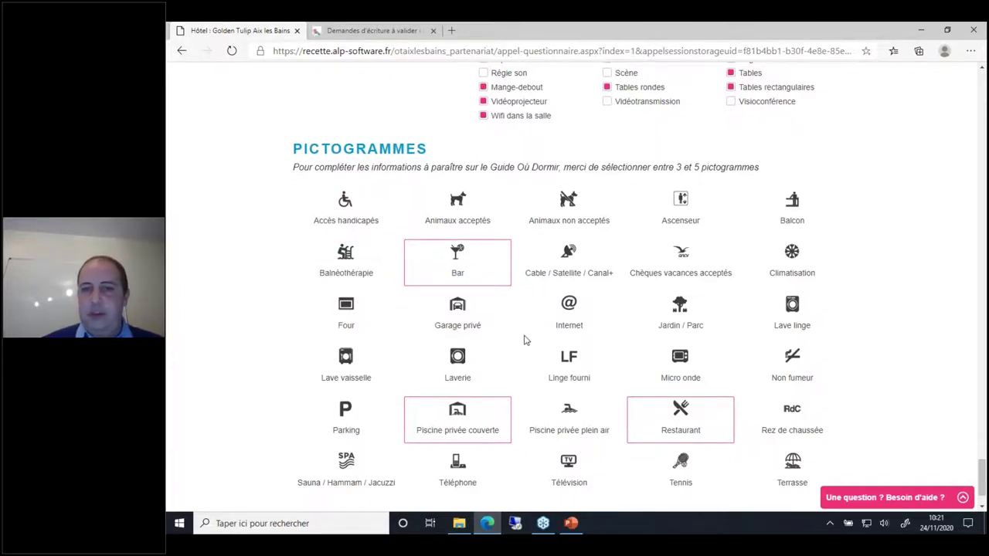
click(682, 318)
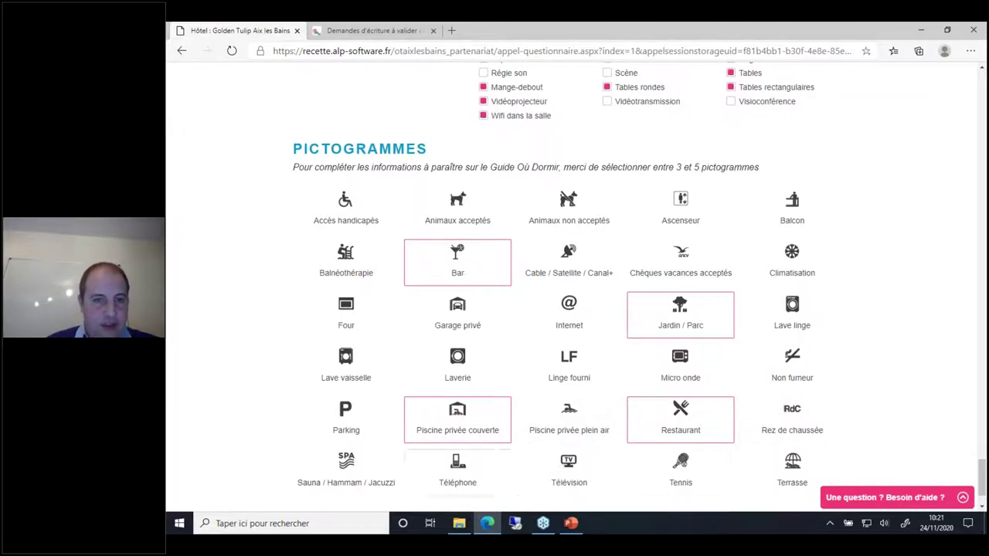
click(356, 466)
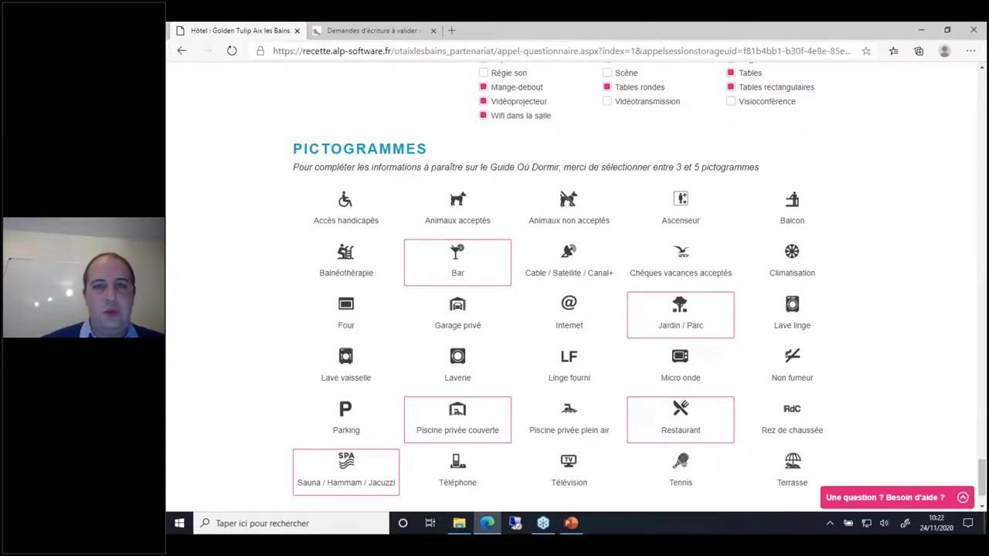
scroll(740, 502, down, 1)
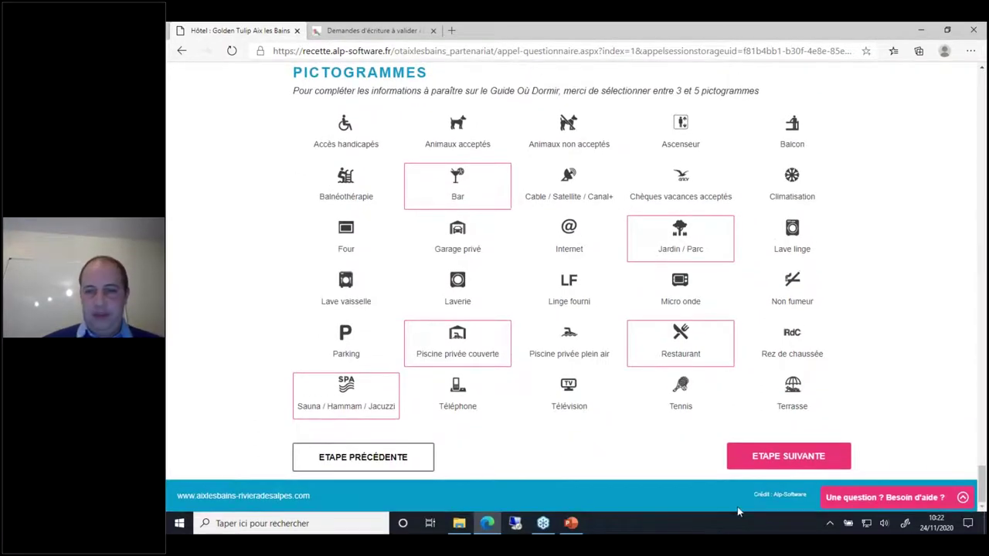
Step: Continue to Conditions particulières and accept the RGPD conditions and partnership convention
click(788, 457)
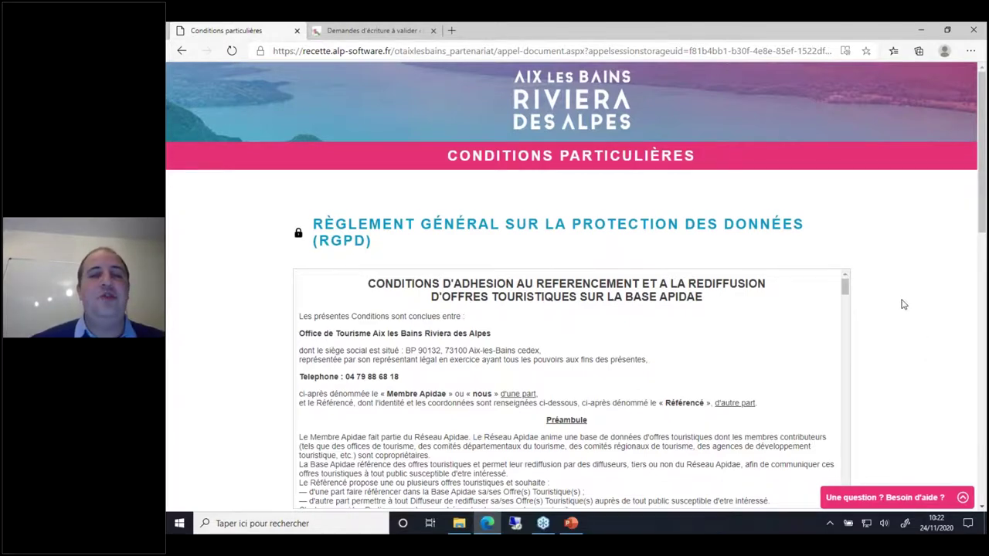
scroll(903, 304, down, 1)
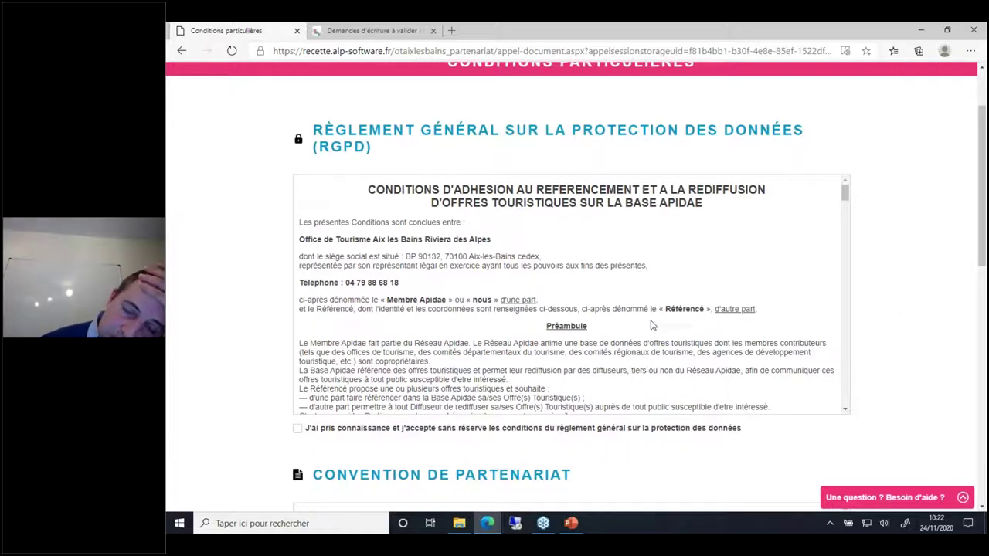
click(296, 429)
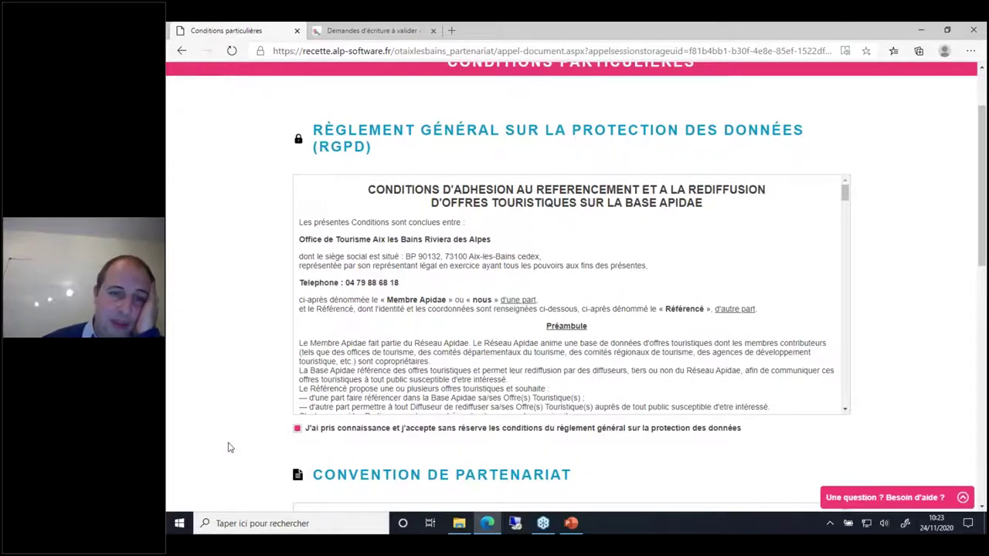
scroll(228, 447, down, 3)
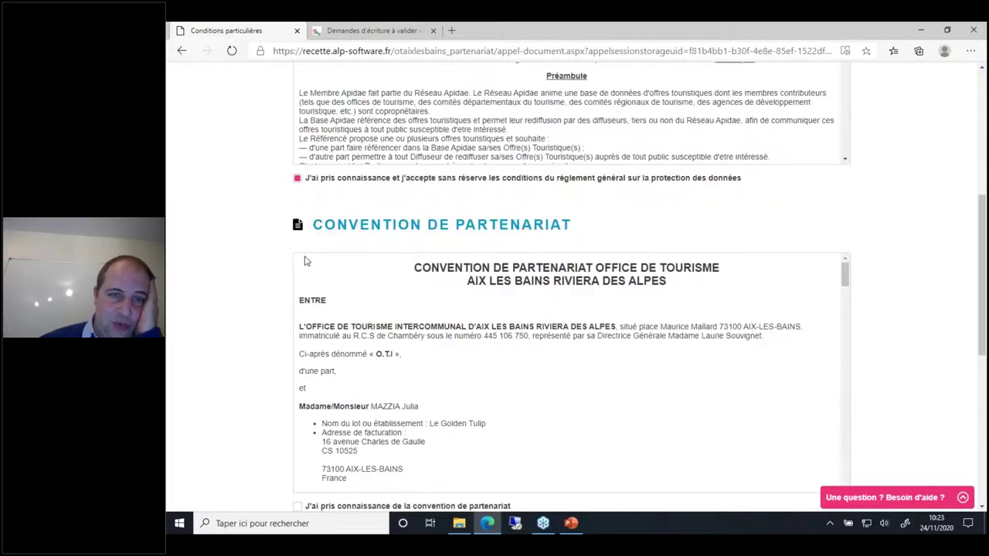
scroll(377, 193, down, 2)
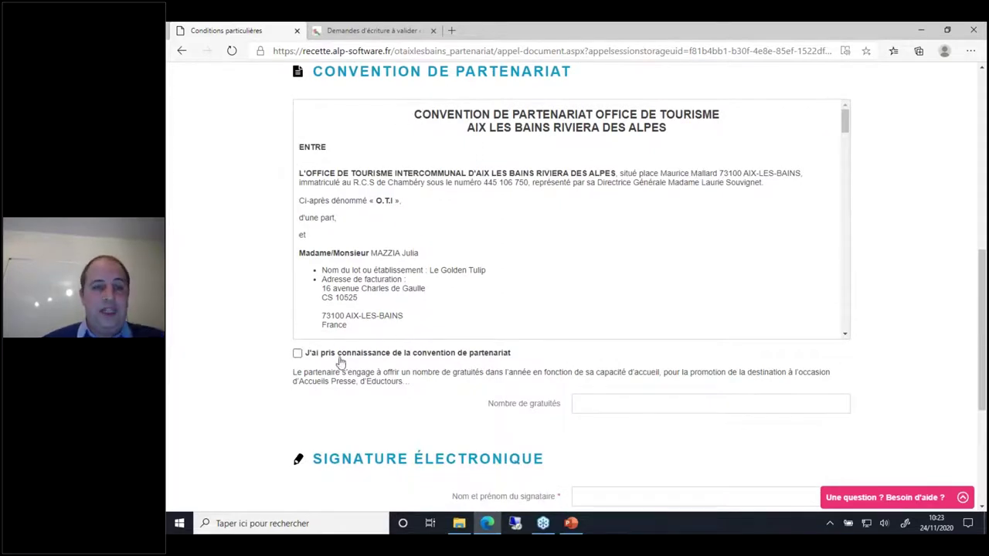
click(298, 355)
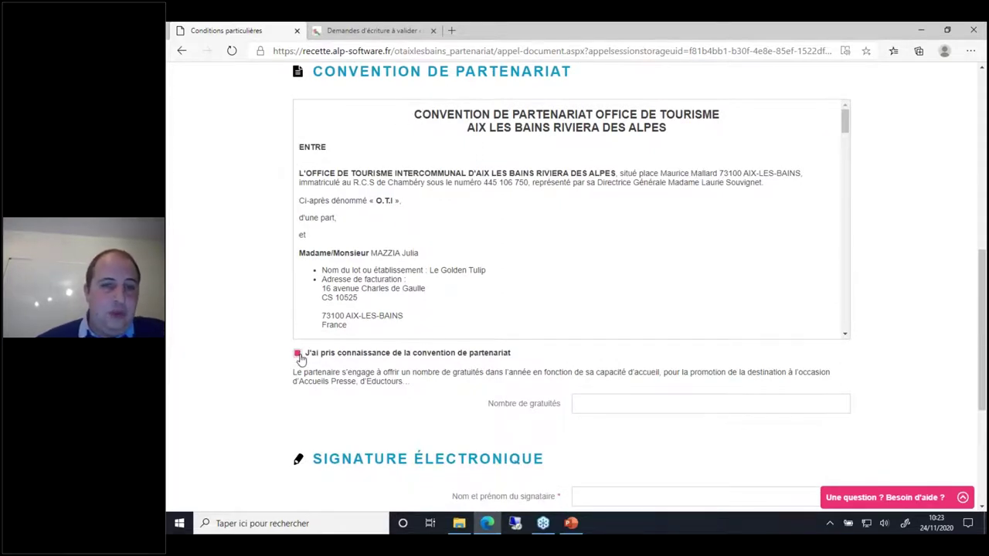
Step: Set Nombre de gratuités to 5
click(583, 403)
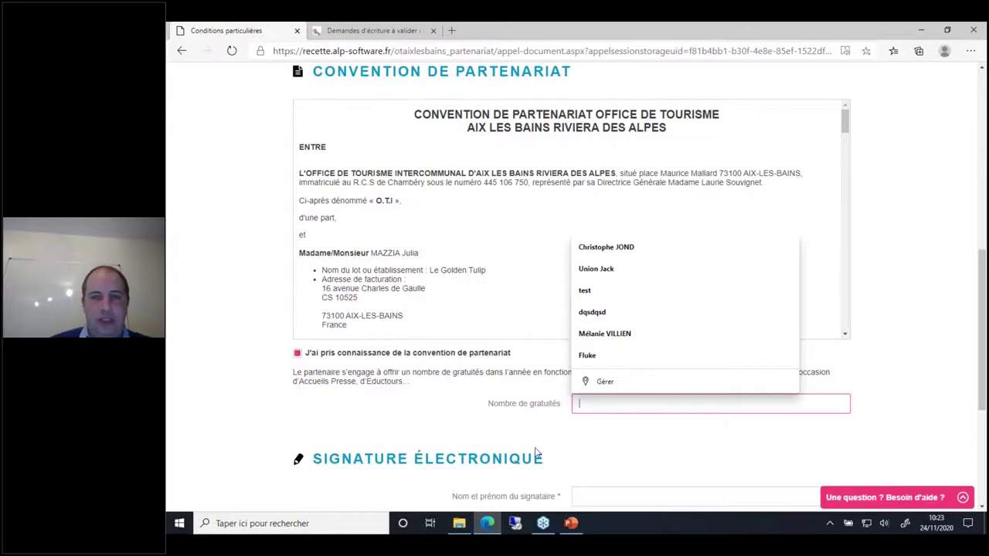
text(5)
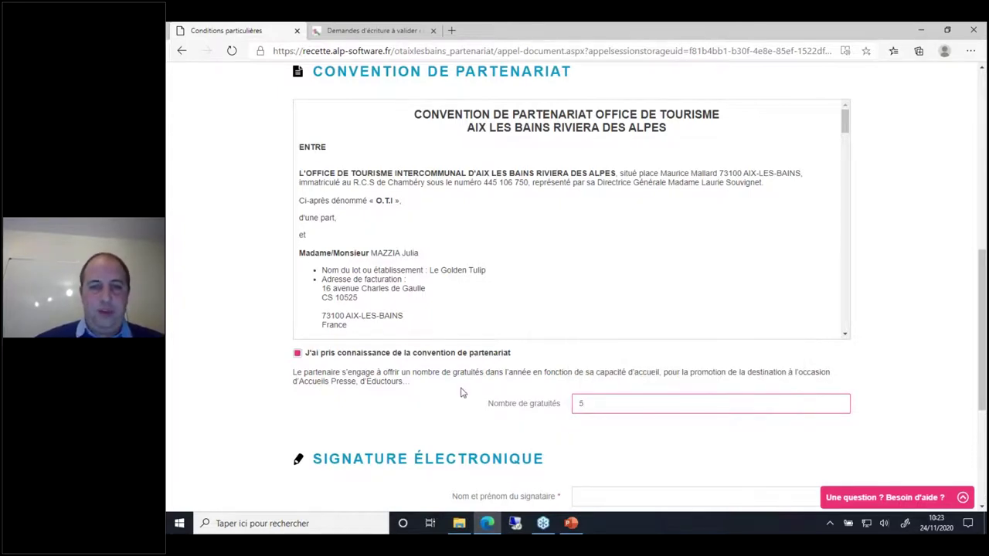
click(482, 409)
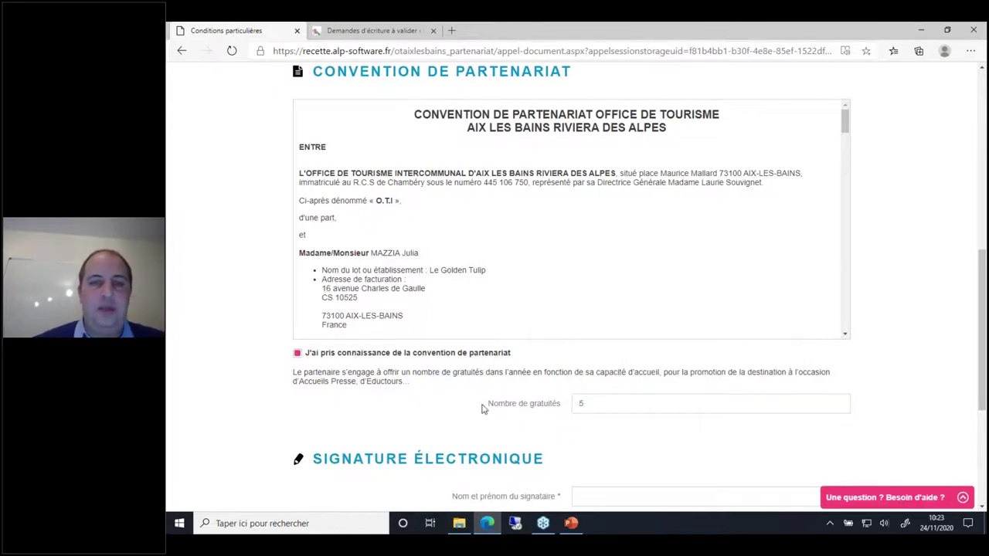
Step: Enter the signatory's full name, draw a signature in the box, and finish the signature step
scroll(482, 410, down, 1)
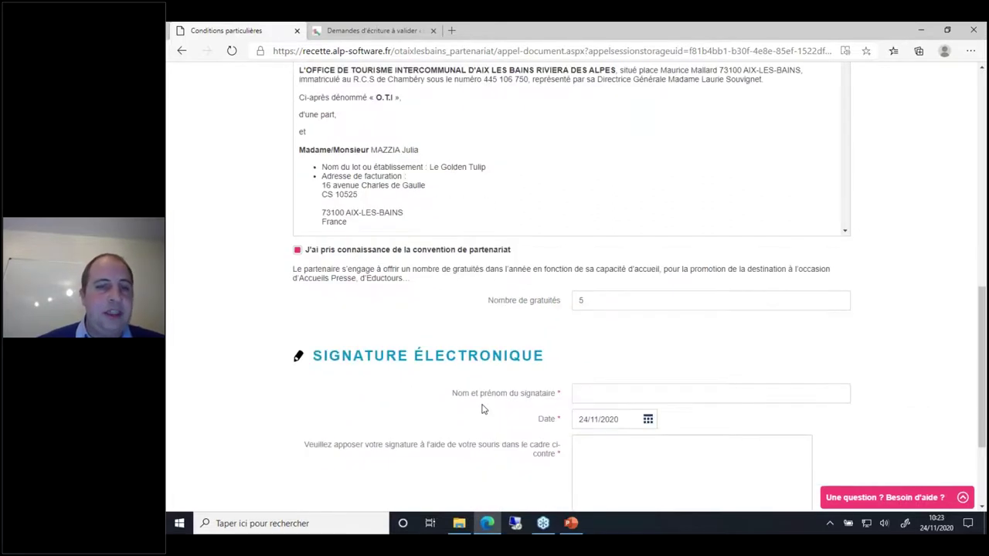
scroll(482, 409, down, 1)
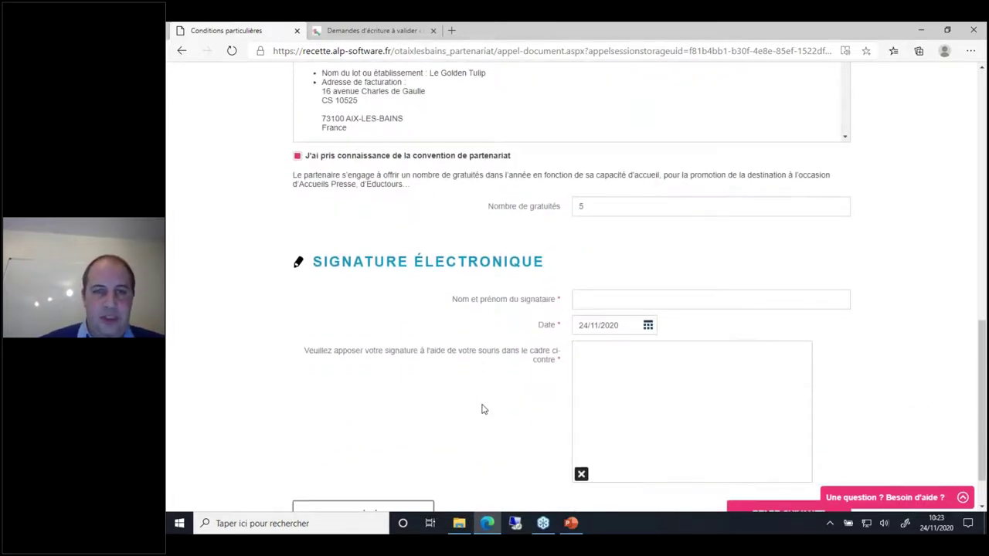
click(611, 300)
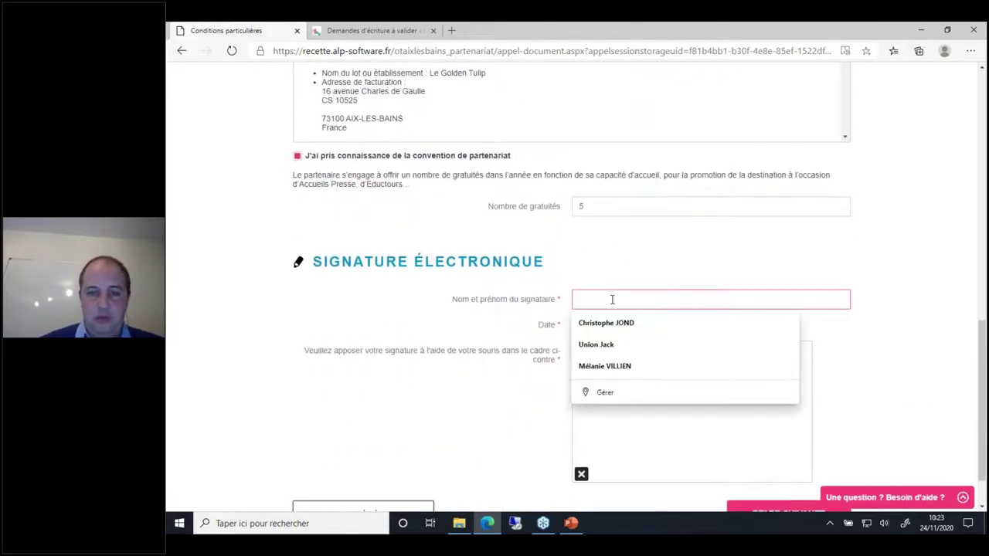
mouse_move(679, 395)
mouse_down()
mouse_move(736, 448)
mouse_move(645, 355)
mouse_move(682, 396)
mouse_up()
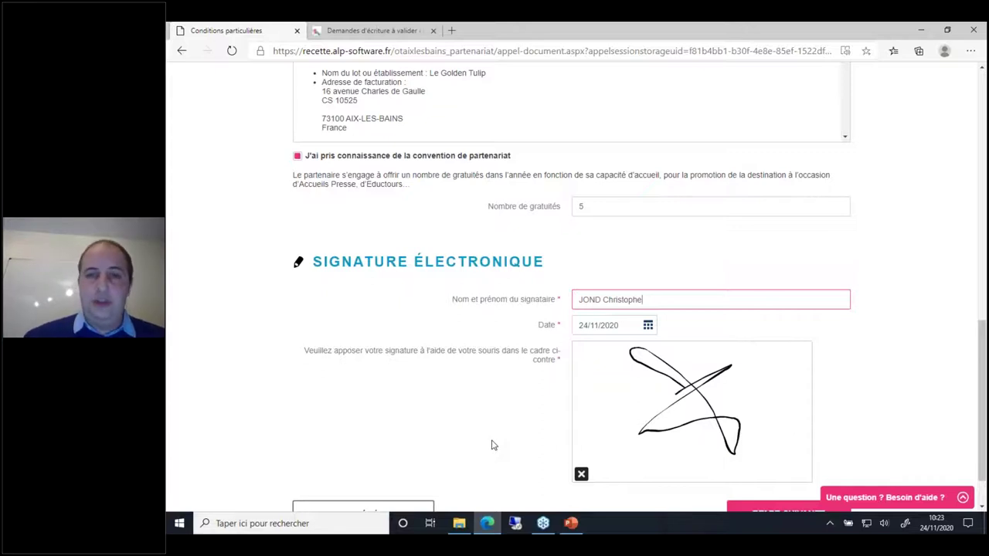
scroll(492, 444, down, 1)
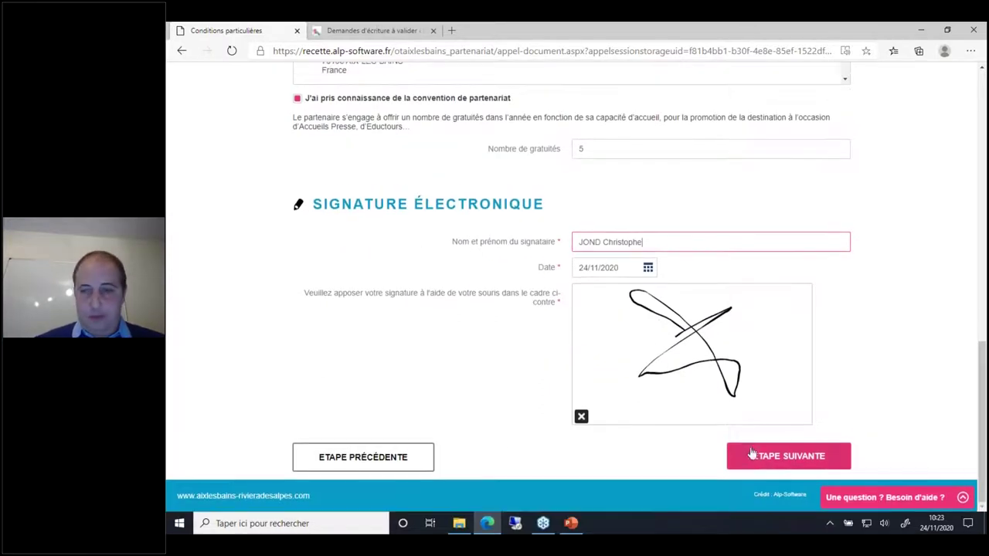
click(767, 461)
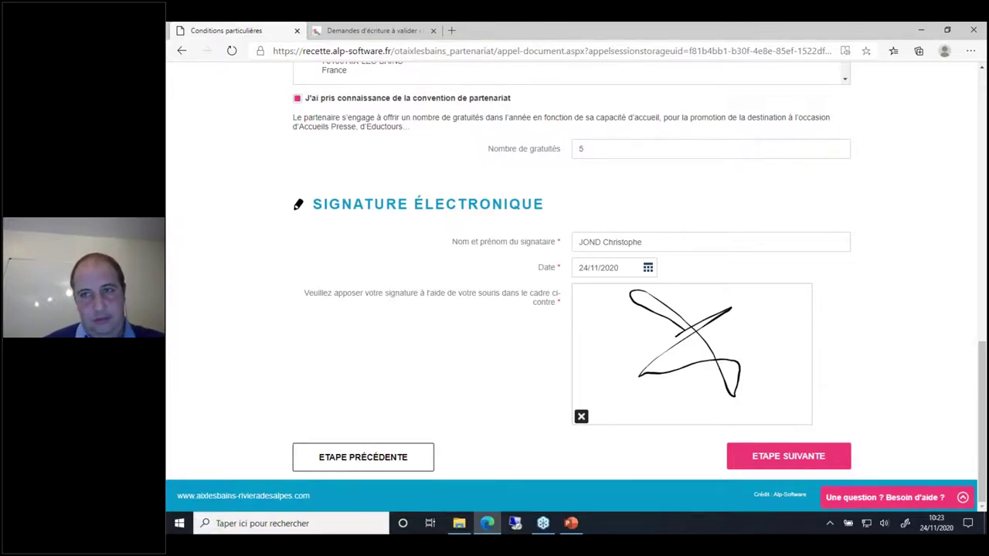
Step: Review the billing details, choose Chèque payment, and validate the 1 407,00 € order
click(788, 456)
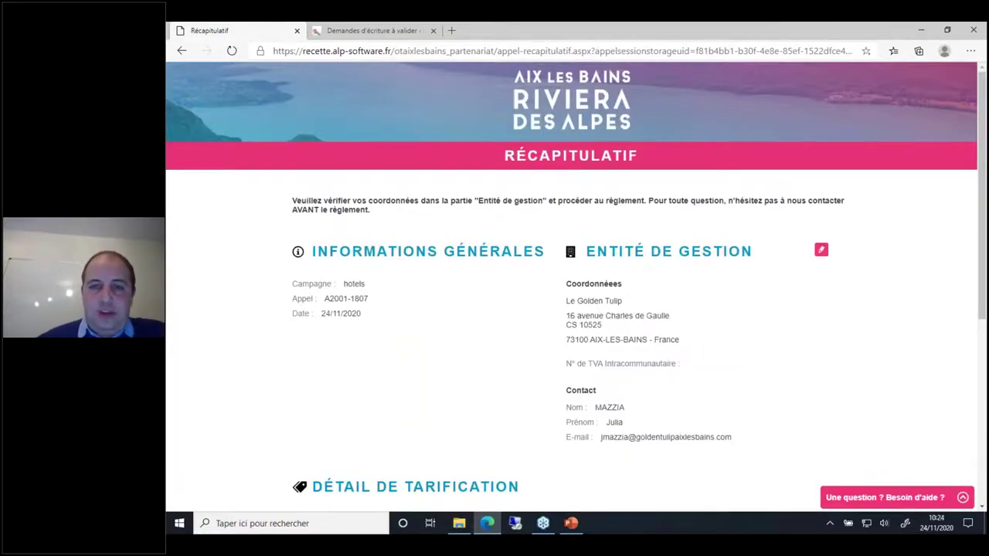
click(820, 253)
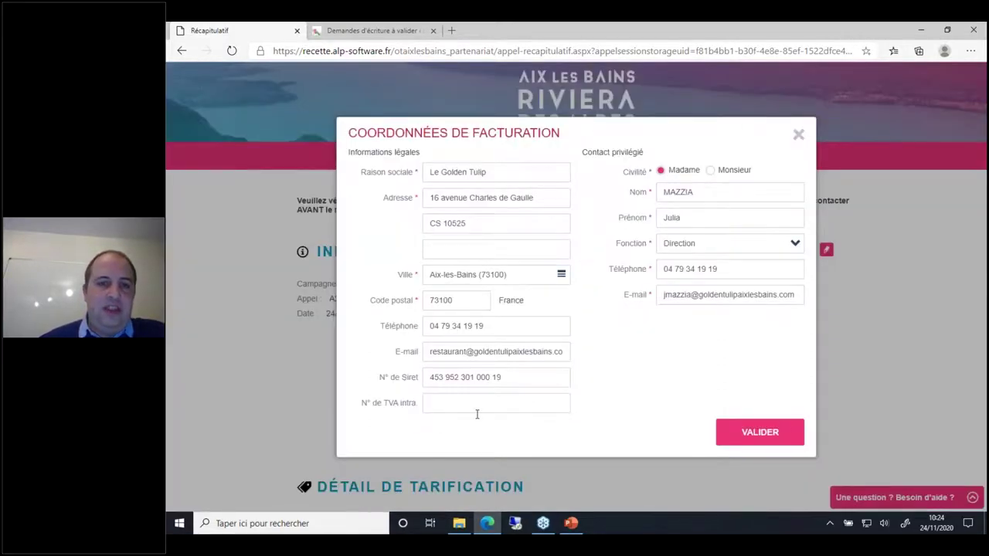
click(798, 136)
scroll(468, 386, down, 3)
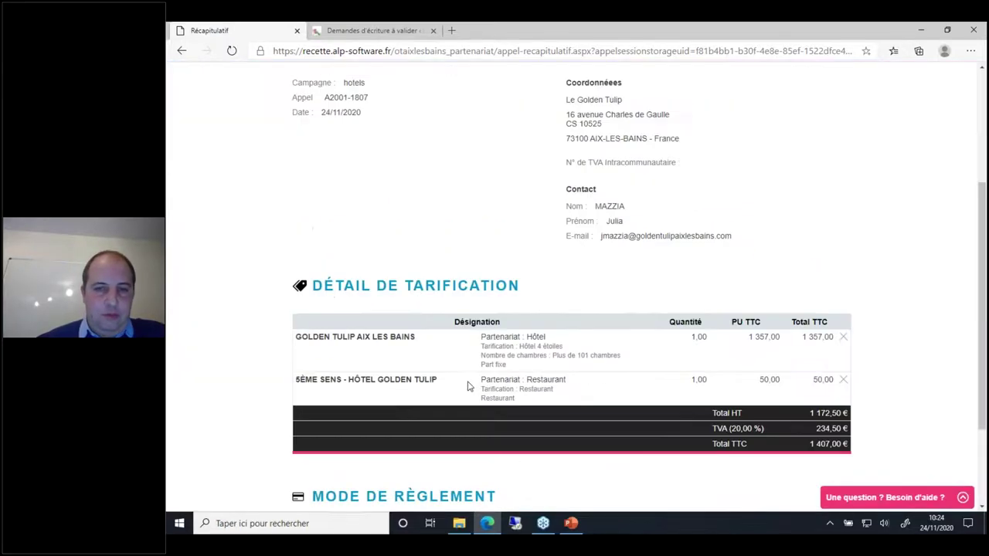
scroll(587, 434, down, 3)
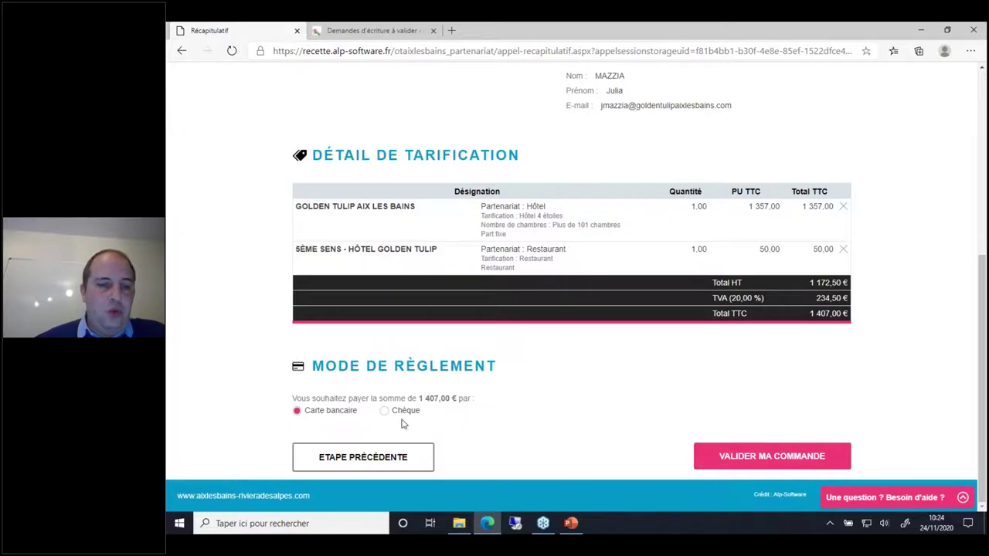
click(386, 412)
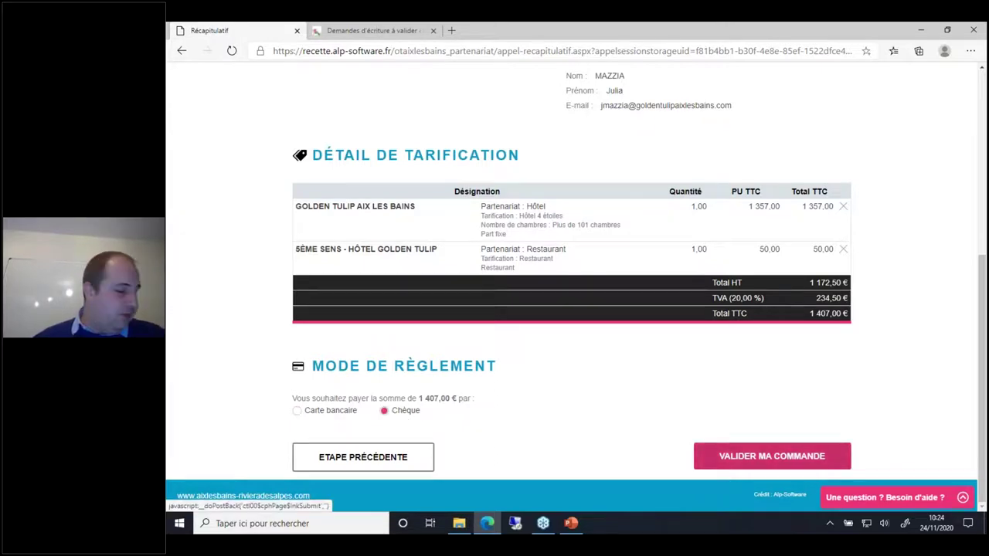
click(772, 455)
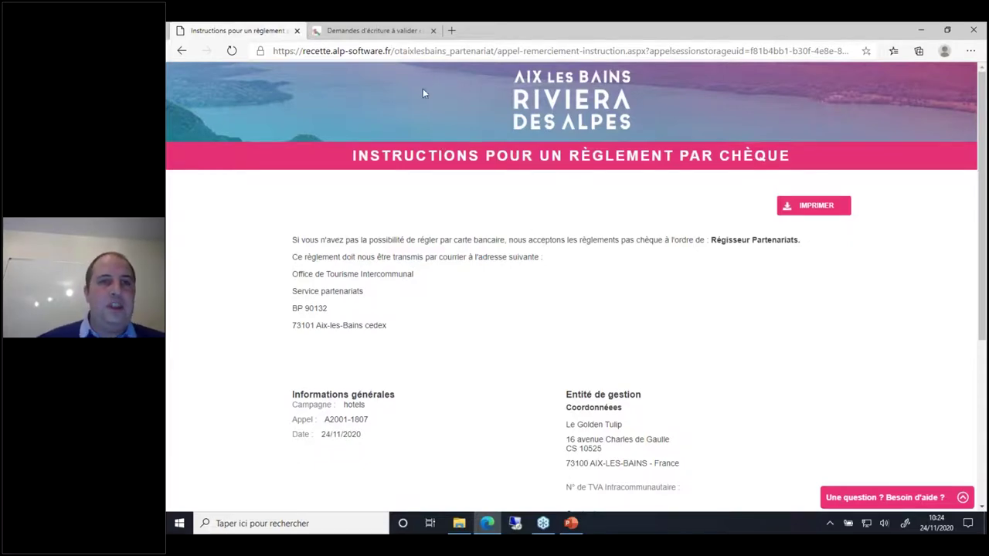
Step: Open a new tab and copy the site's base address from the payment instructions tab
click(451, 30)
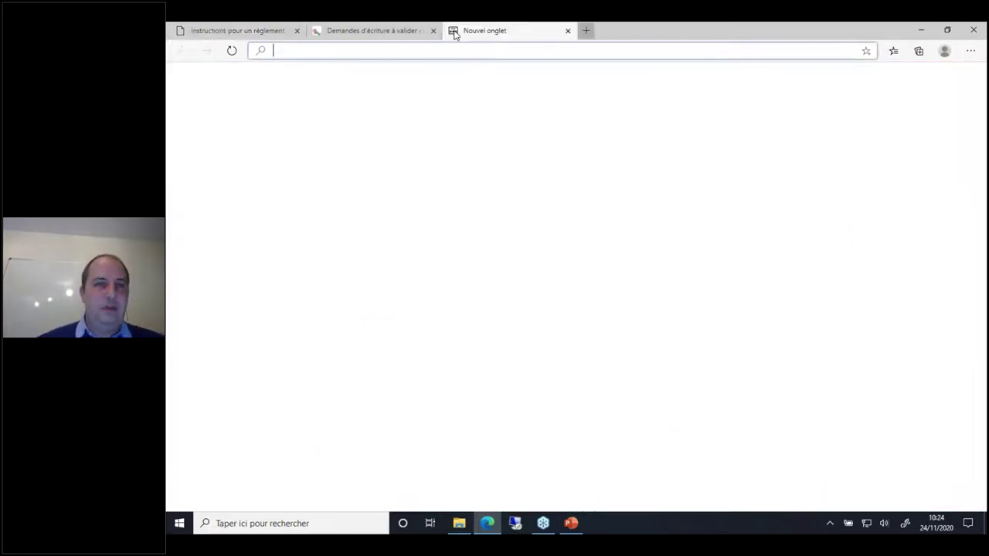
text(re)
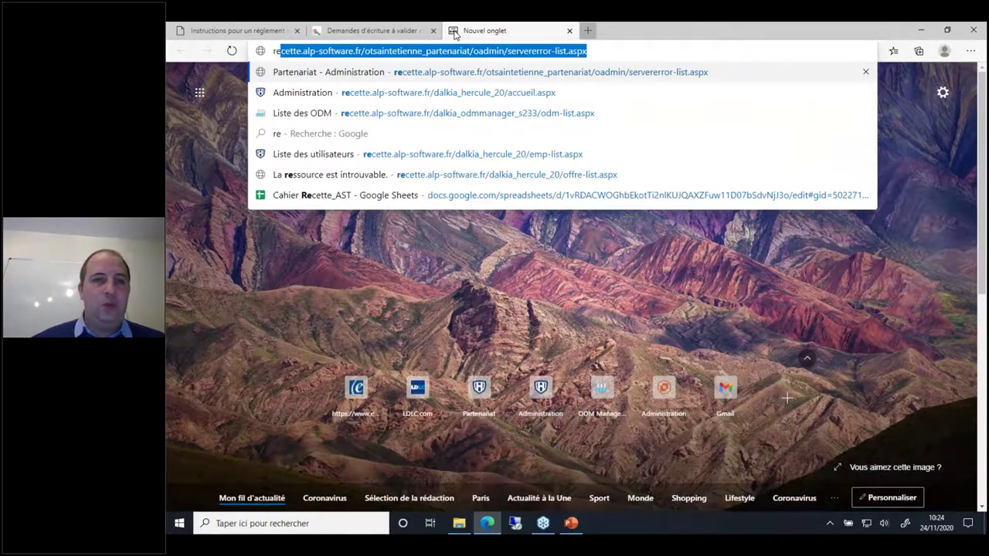
key(Escape)
key(ctrl+Tab)
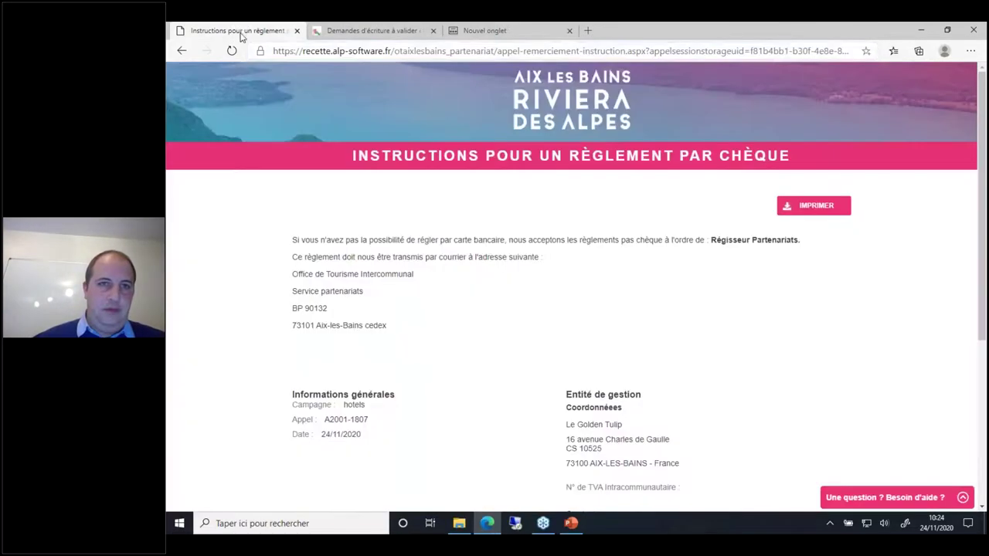
click(422, 54)
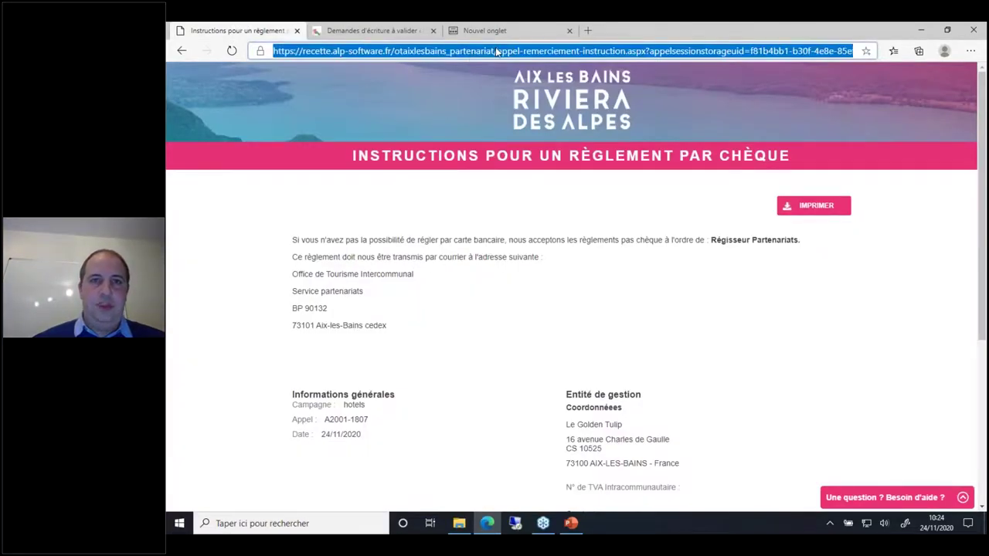
click(495, 51)
right_click(496, 51)
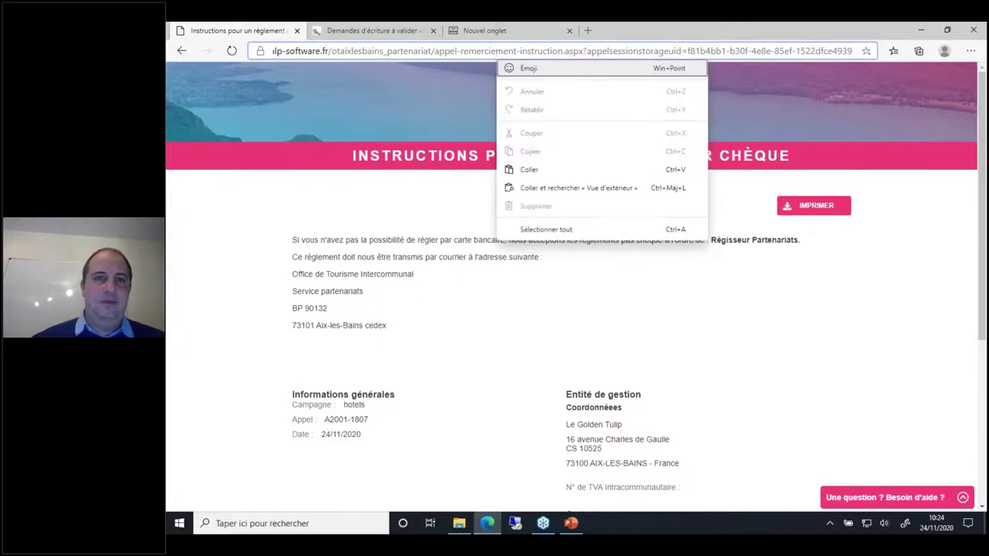
click(485, 51)
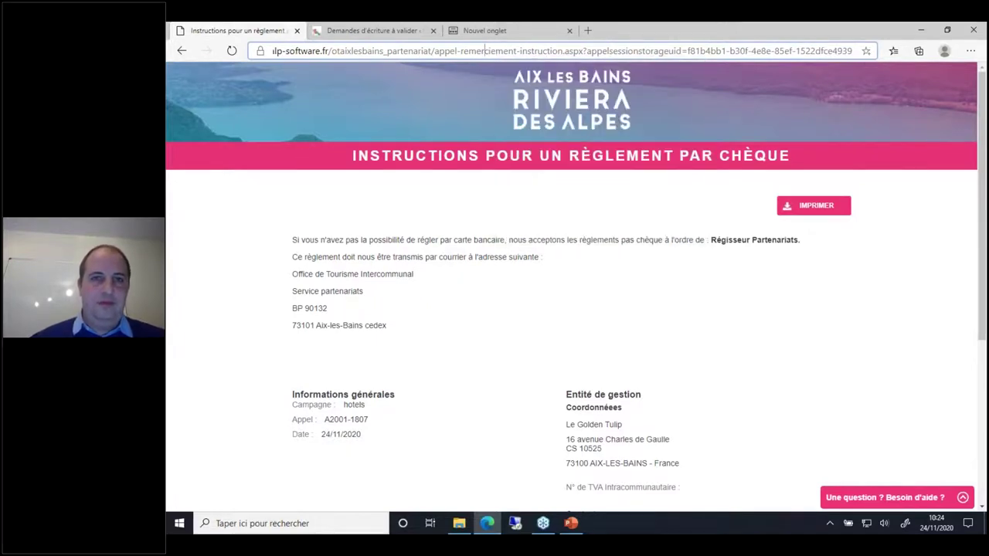
key(ctrl+shift+Left)
key(ctrl+shift+Left)
key(ctrl+shift+Left)
key(ctrl+shift+Left)
key(ctrl+shift+Left)
key(ctrl+shift+Left)
key(ctrl+c)
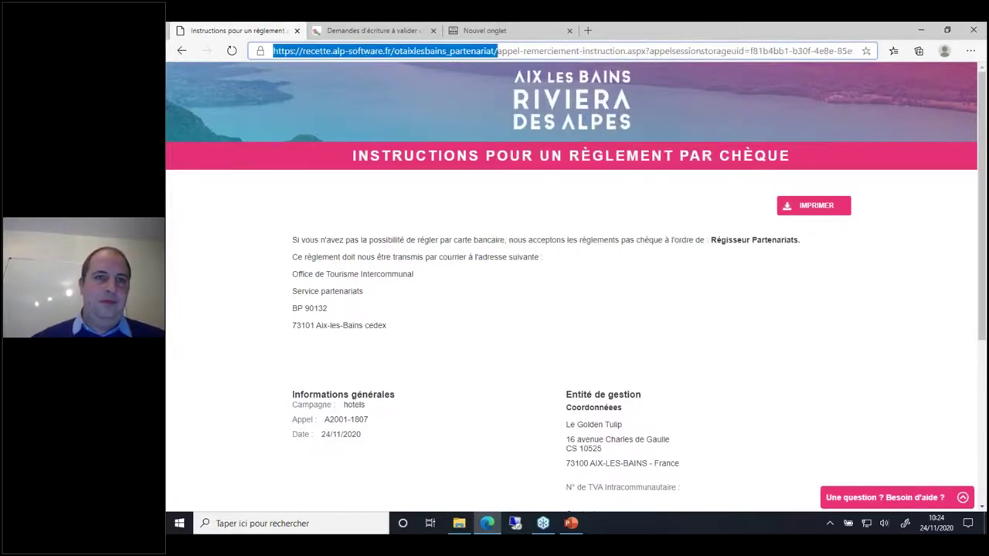
Step: Load the oadmin/accueil.aspx back-office dashboard in the new tab
click(540, 30)
key(ctrl+v)
text(oadmin/)
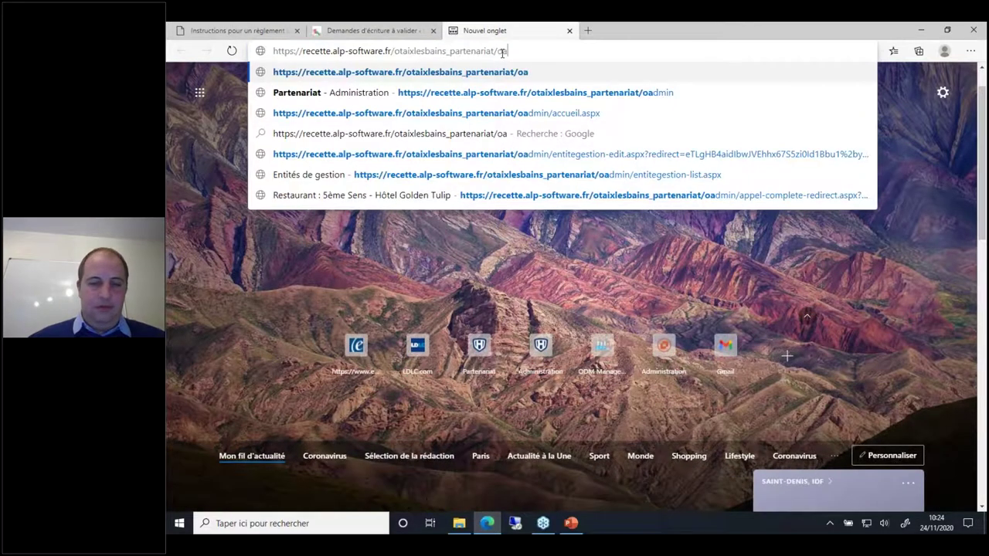
key(Down)
key(Return)
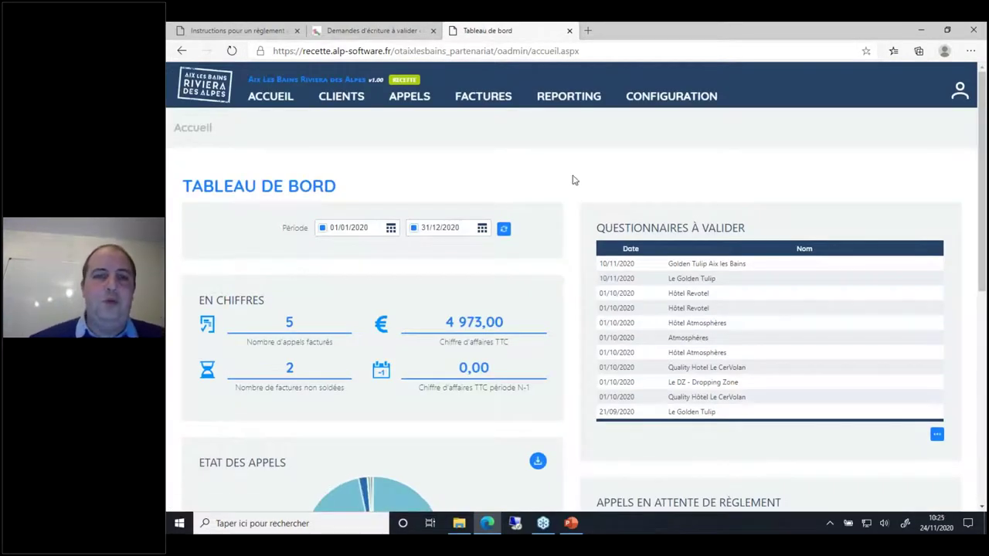
scroll(573, 179, down, 4)
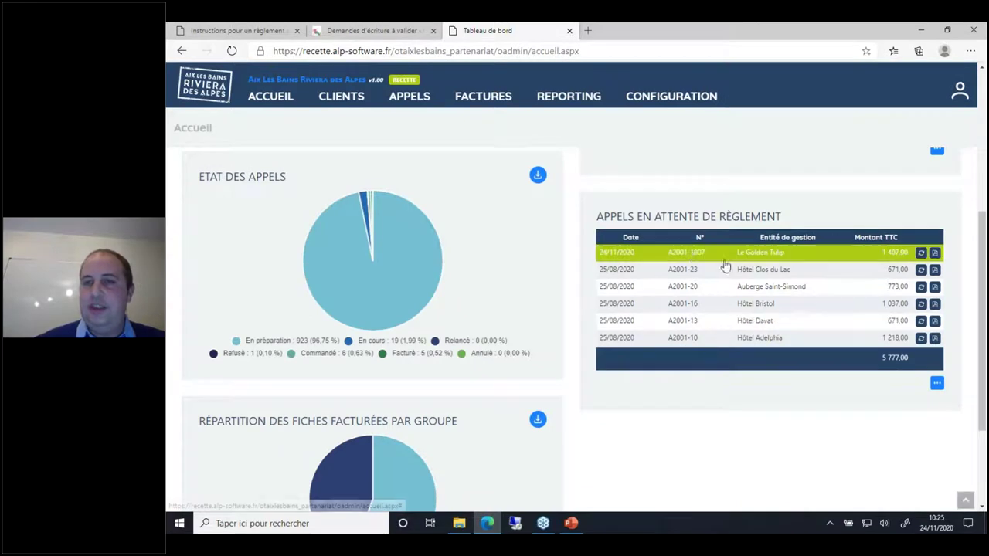
Step: For order A2001-1807, set payment mode to Chèque and add the company's info e-mail as recipient
click(692, 259)
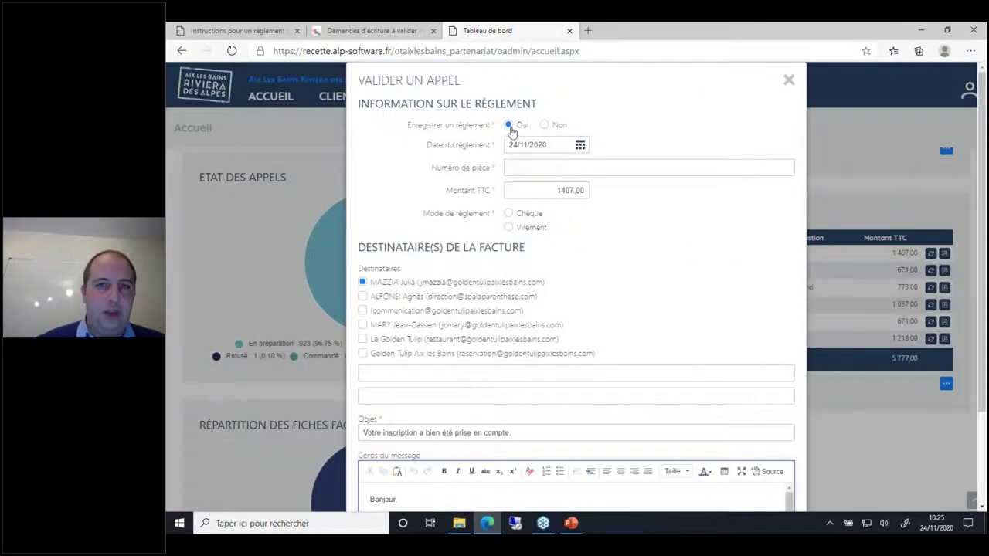
click(539, 170)
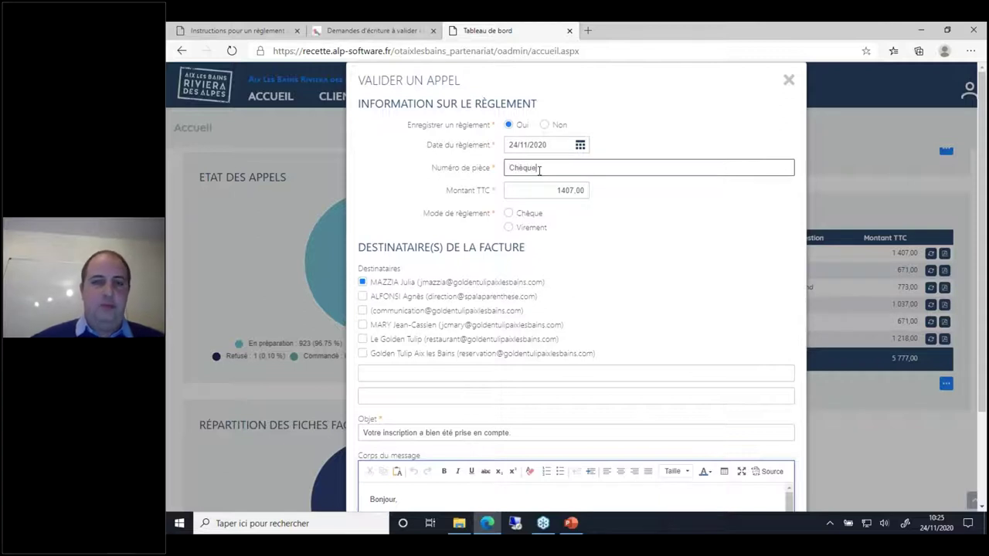
click(508, 213)
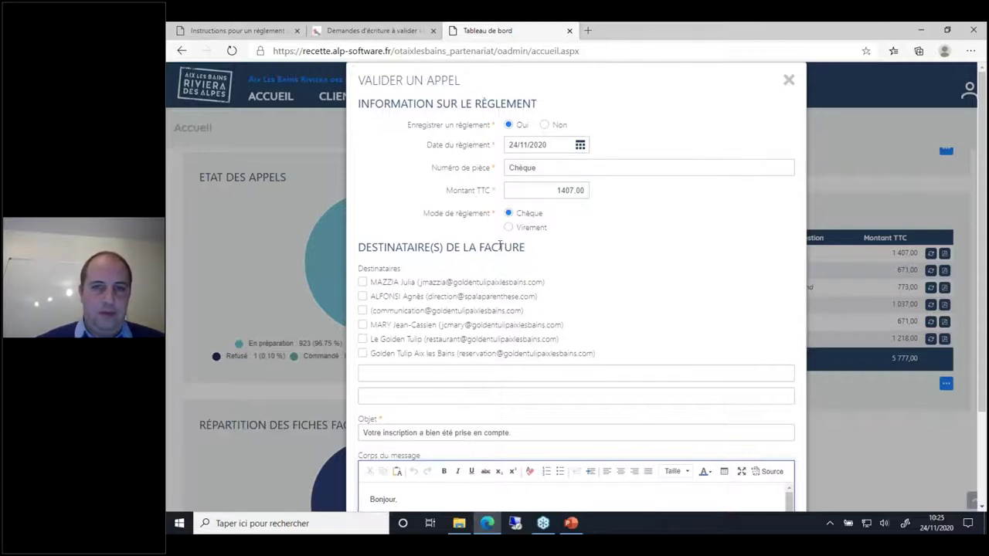
click(386, 371)
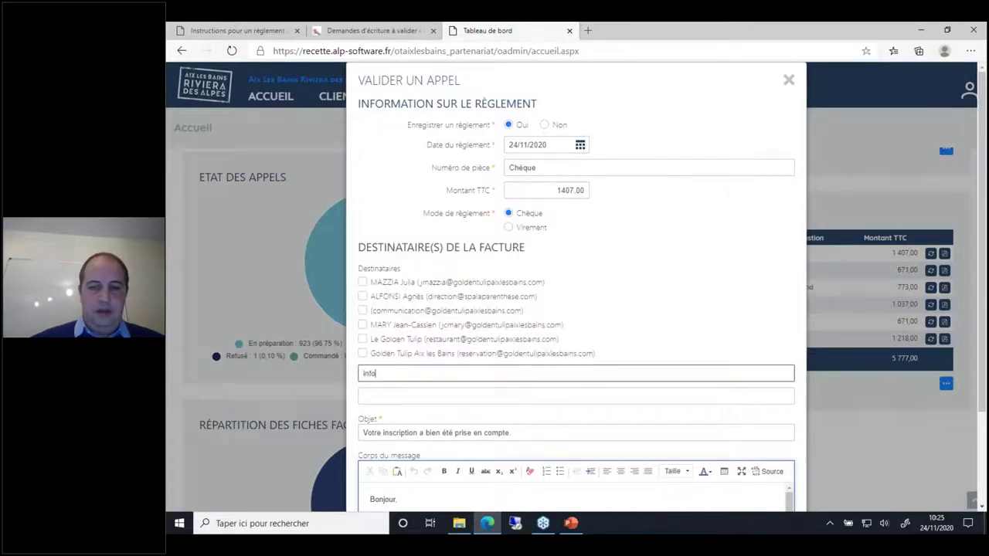
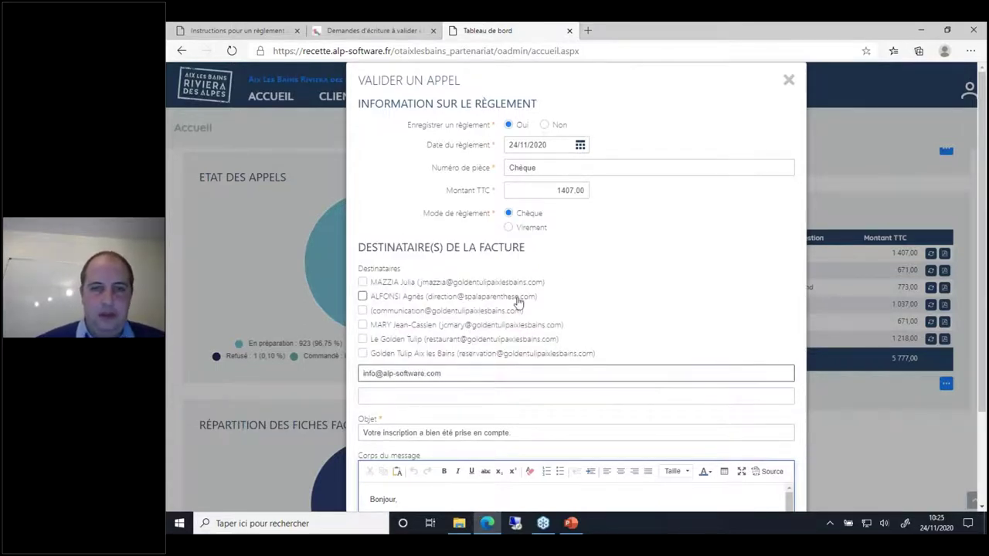
click(704, 210)
Step: Validate the 1407,00 payment to issue the invoice, then close the confirmation
scroll(704, 210, down, 2)
scroll(704, 210, down, 1)
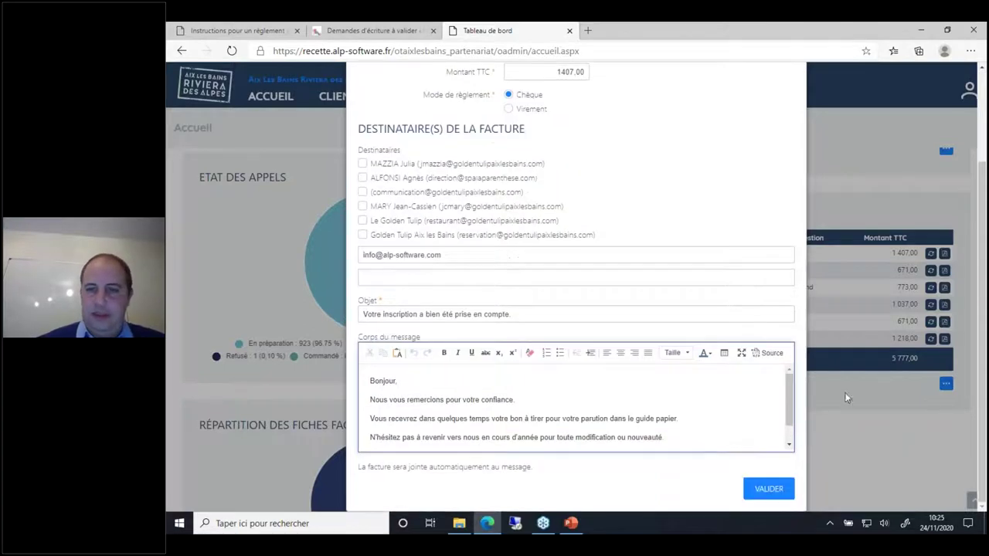
click(772, 493)
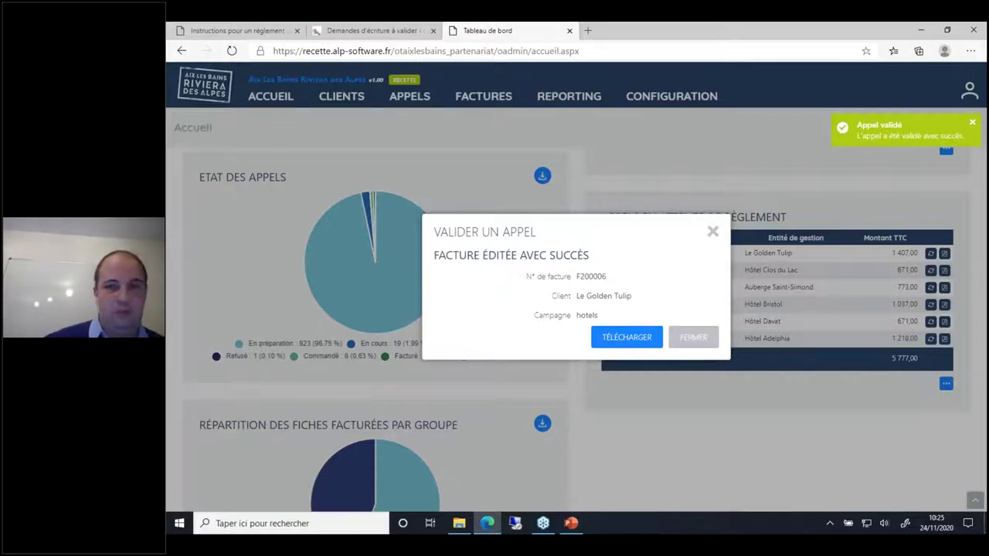
click(693, 337)
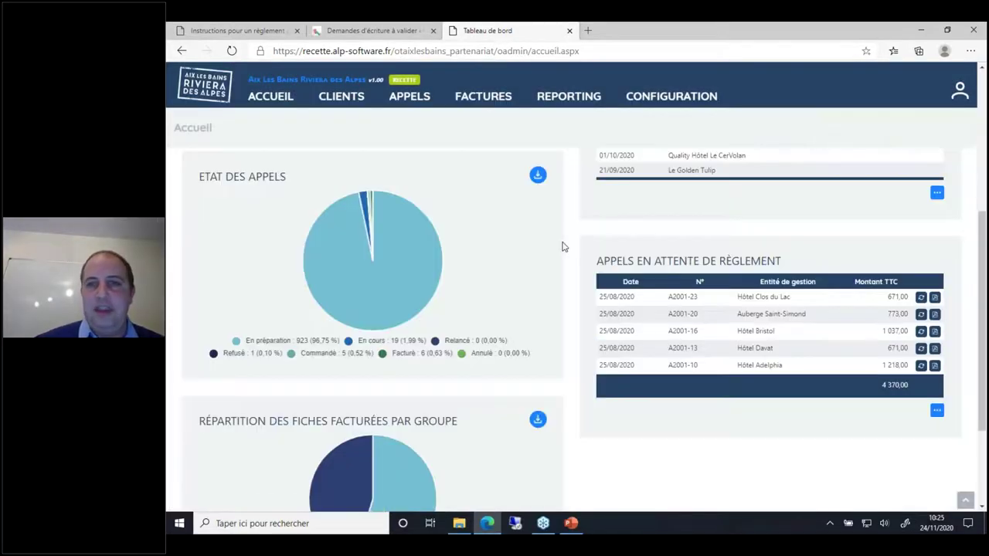
Step: Open the Golden Tulip Aix les Bains questionnaire dated 24/11/2020 under Questionnaires à valider
scroll(563, 247, up, 3)
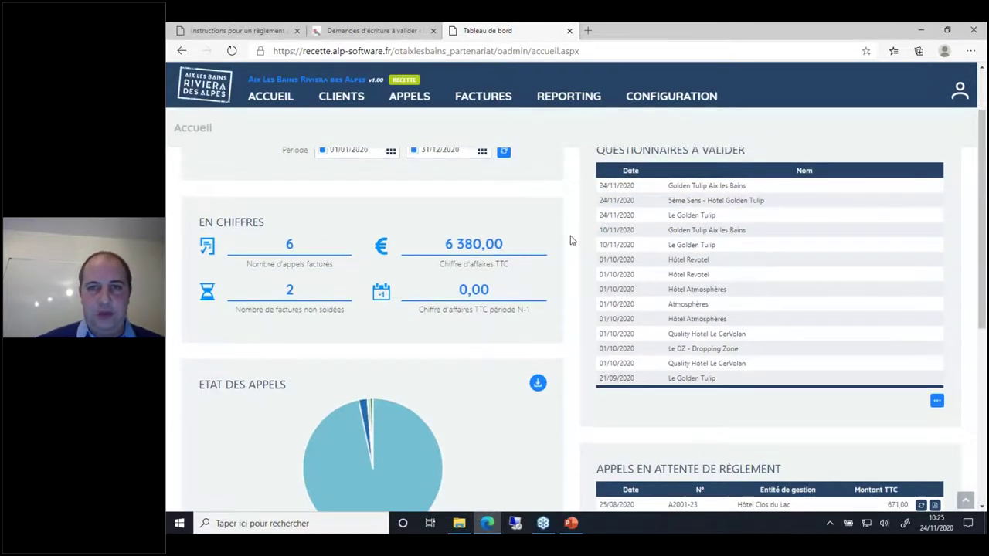
scroll(571, 239, up, 1)
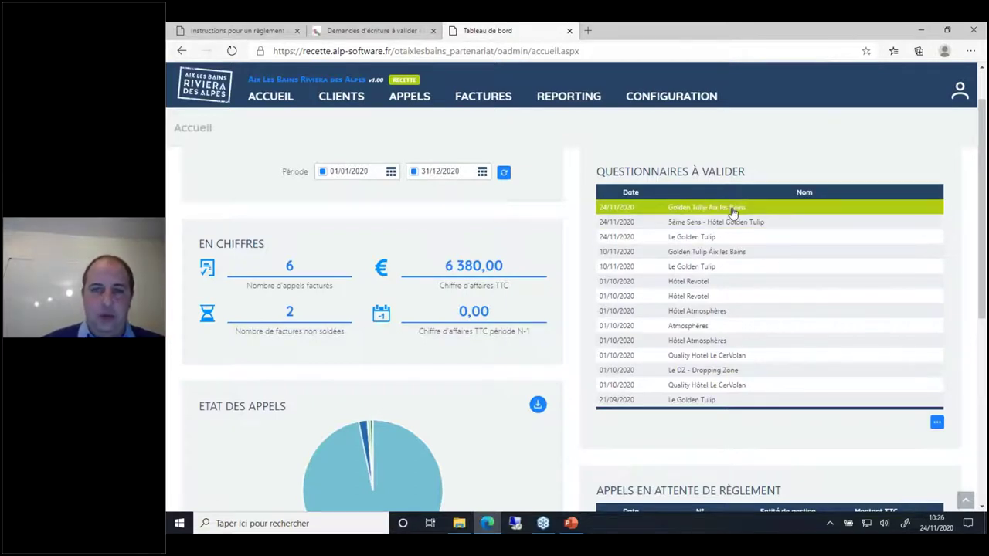
click(732, 209)
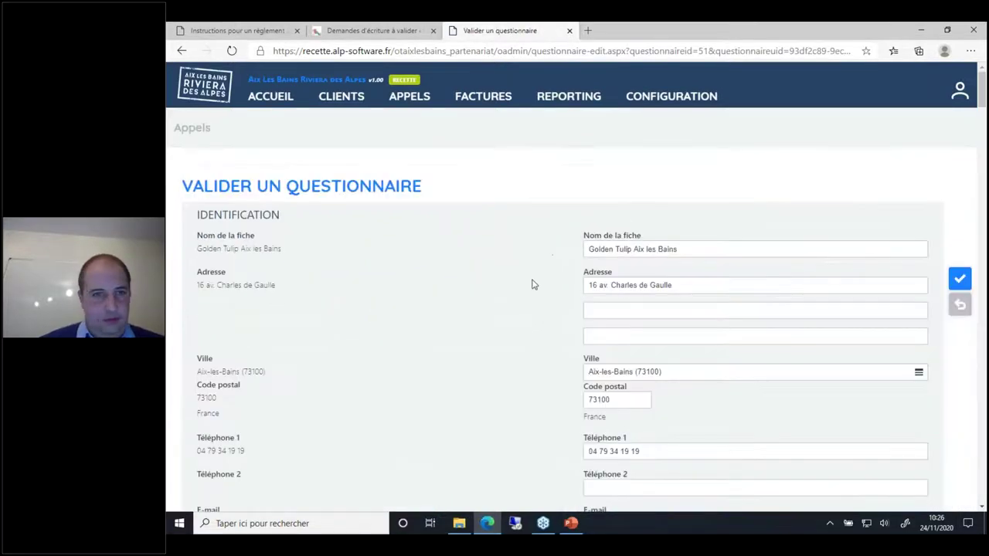
Step: Check the submitted opening periods, tariffs, five photos and pictograms, then validate the questionnaire
scroll(529, 342, down, 4)
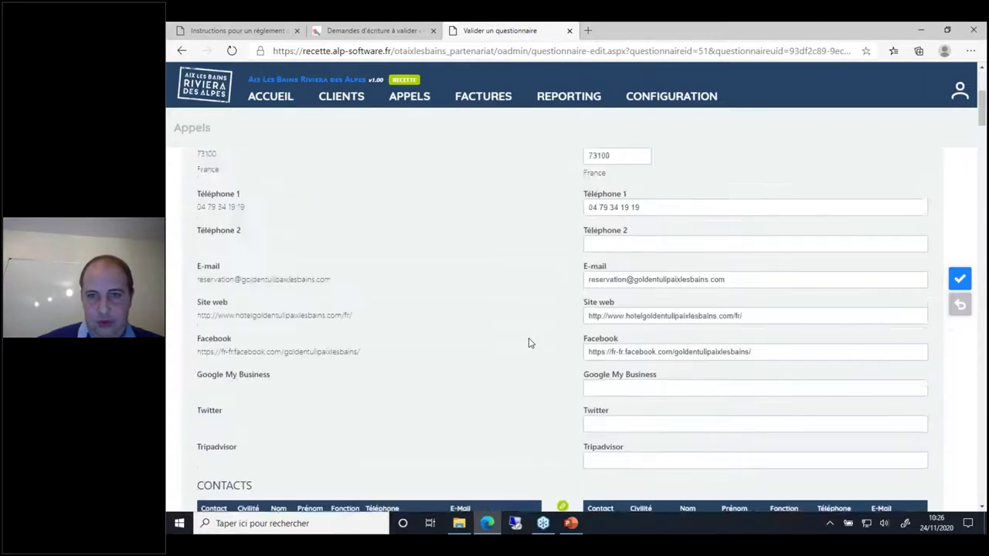
scroll(530, 342, down, 15)
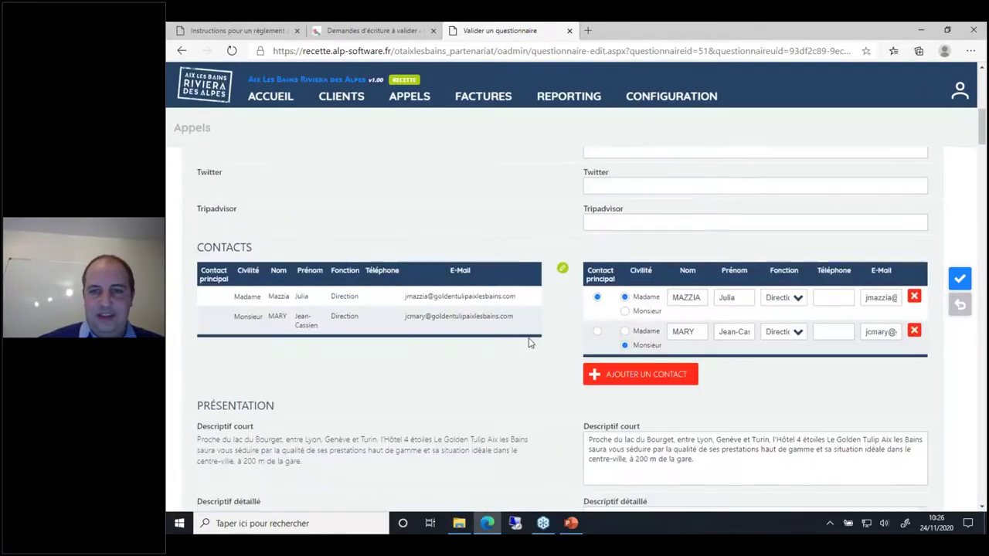
scroll(529, 342, down, 20)
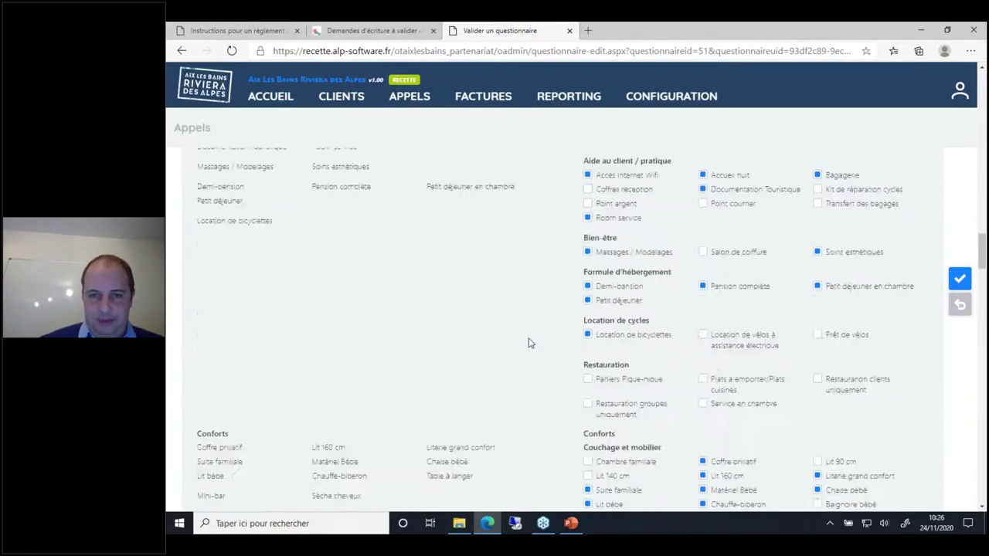
scroll(529, 342, down, 8)
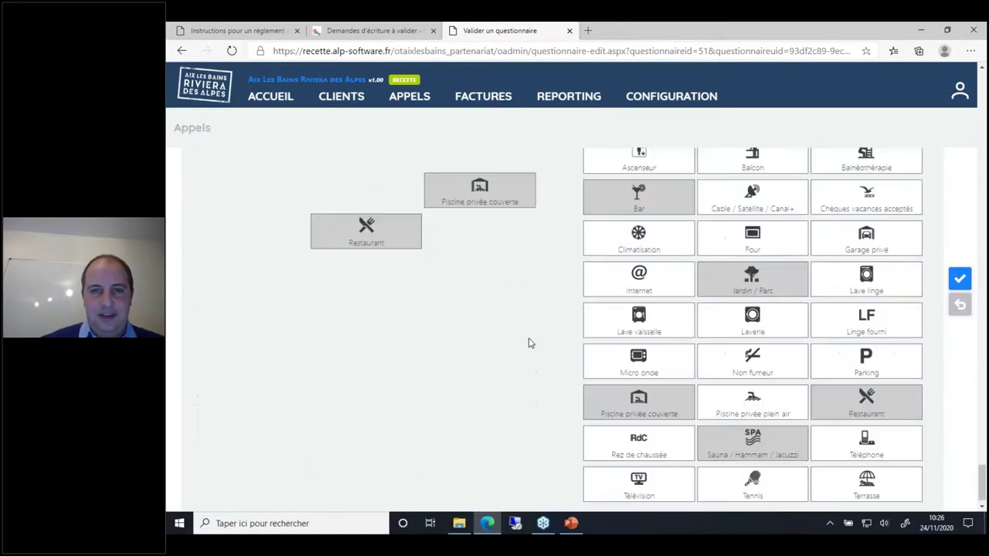
scroll(529, 342, up, 6)
scroll(529, 342, up, 20)
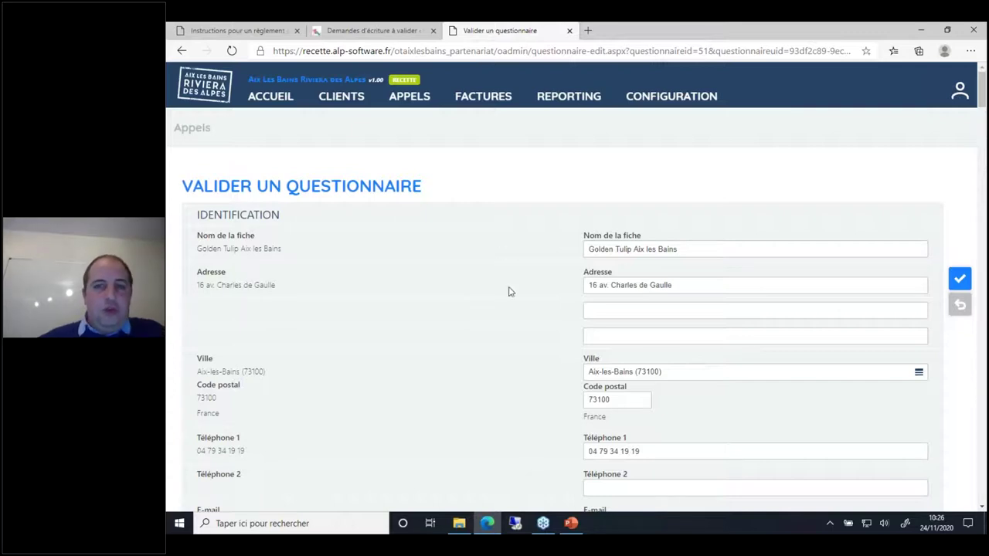
scroll(544, 340, down, 3)
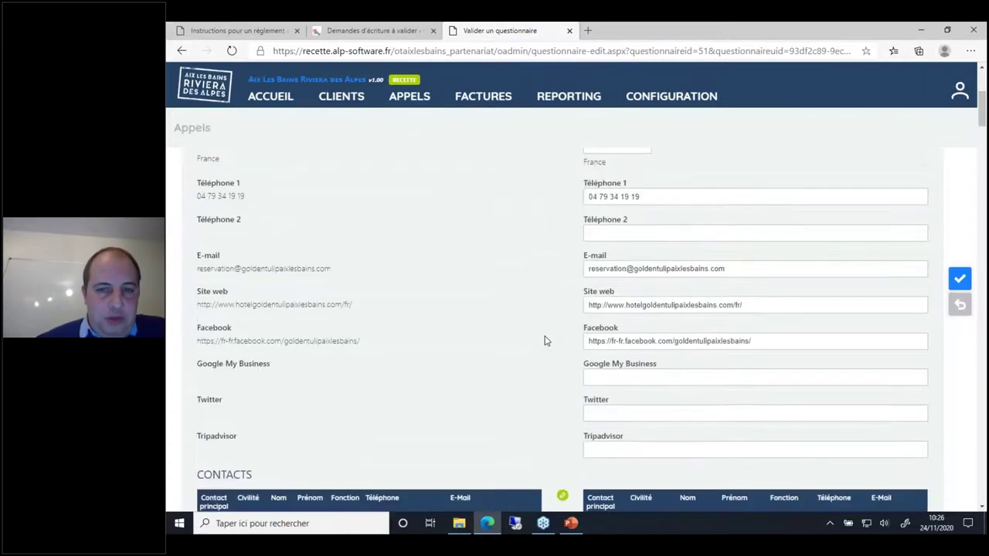
scroll(545, 341, down, 2)
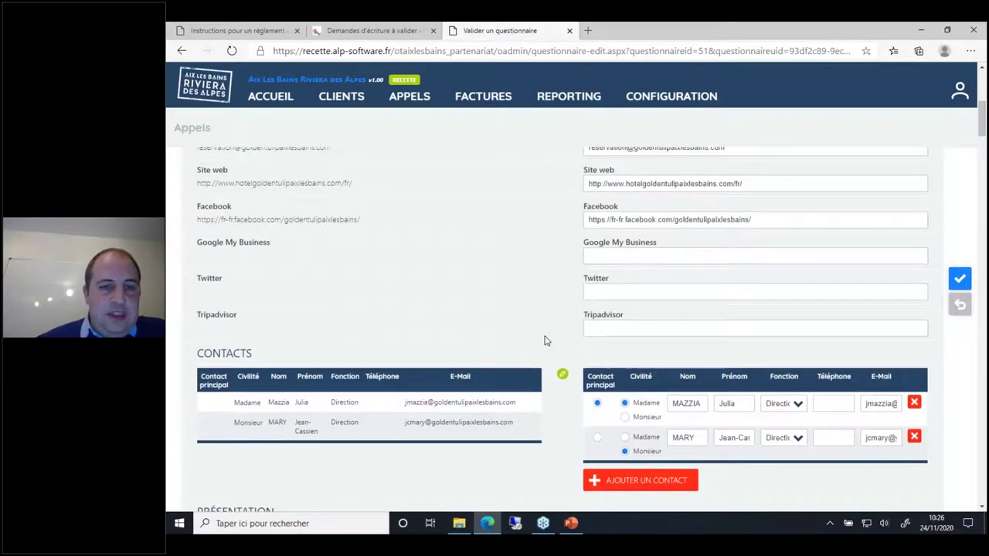
scroll(545, 341, down, 1)
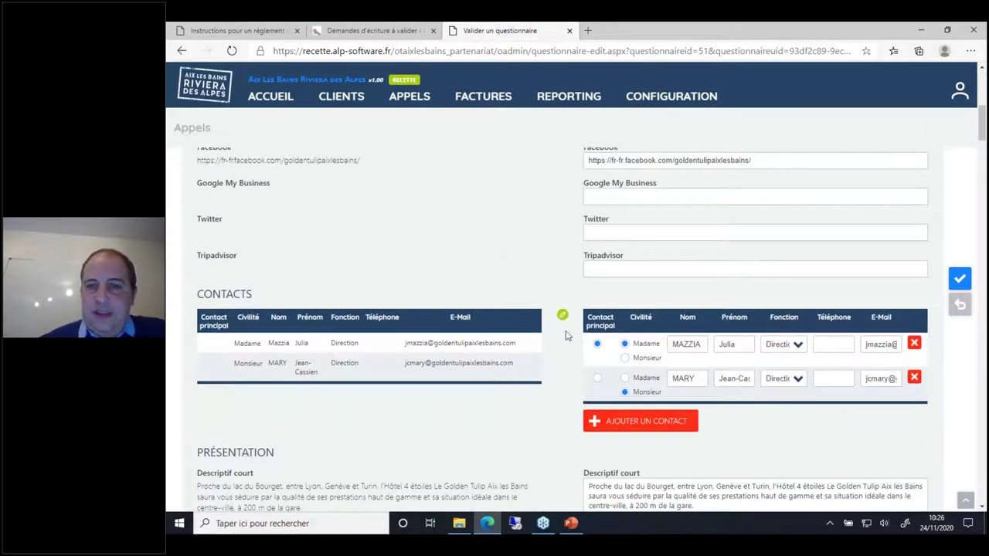
scroll(568, 340, down, 3)
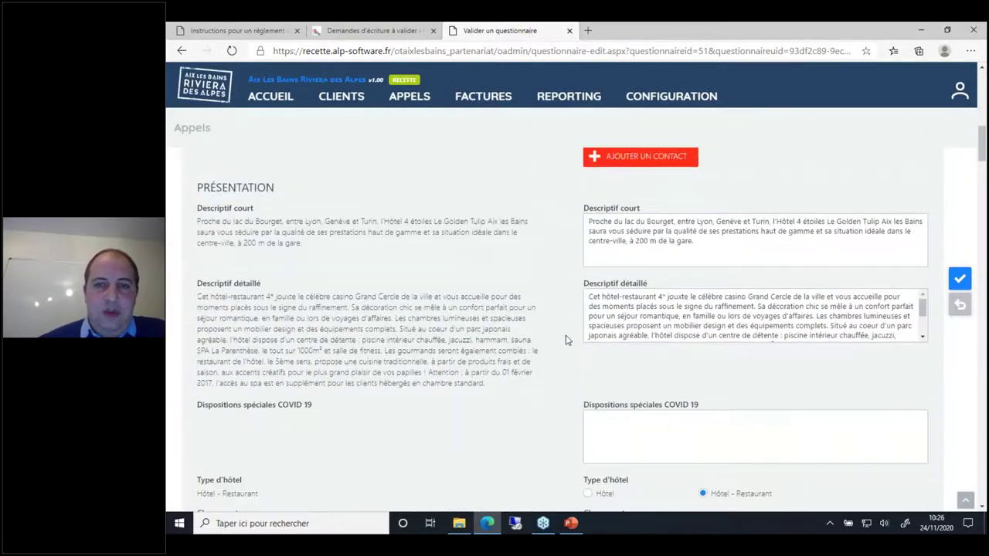
scroll(564, 340, down, 3)
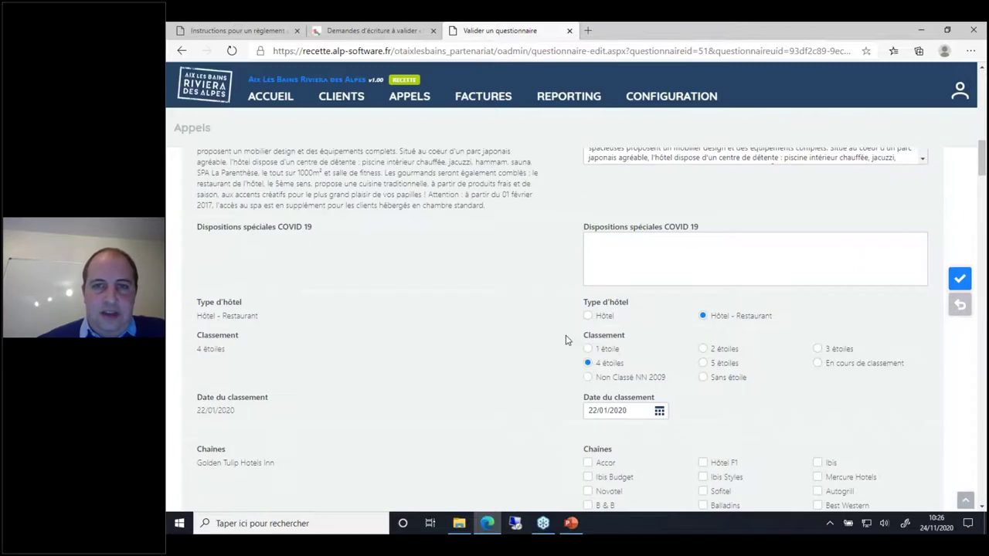
scroll(564, 340, up, 2)
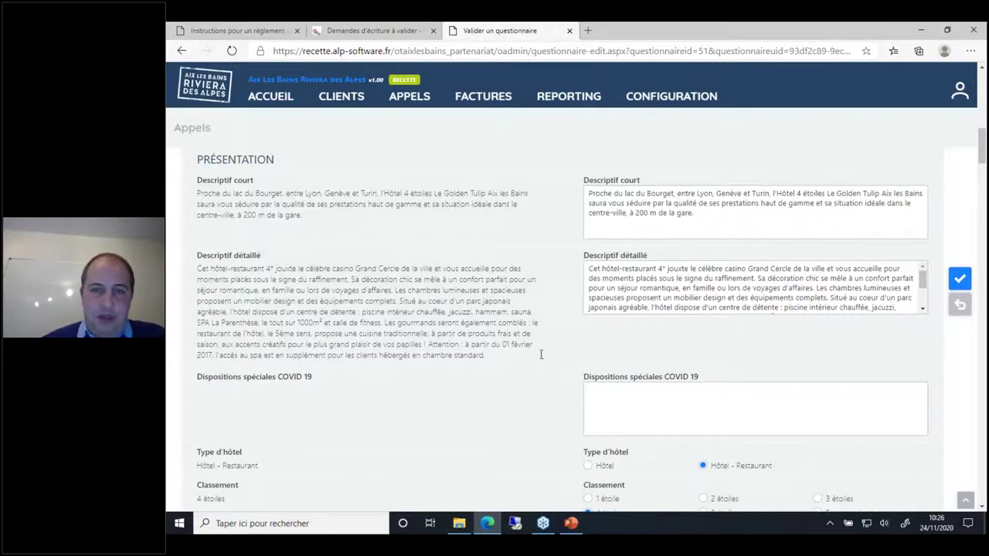
scroll(547, 372, down, 4)
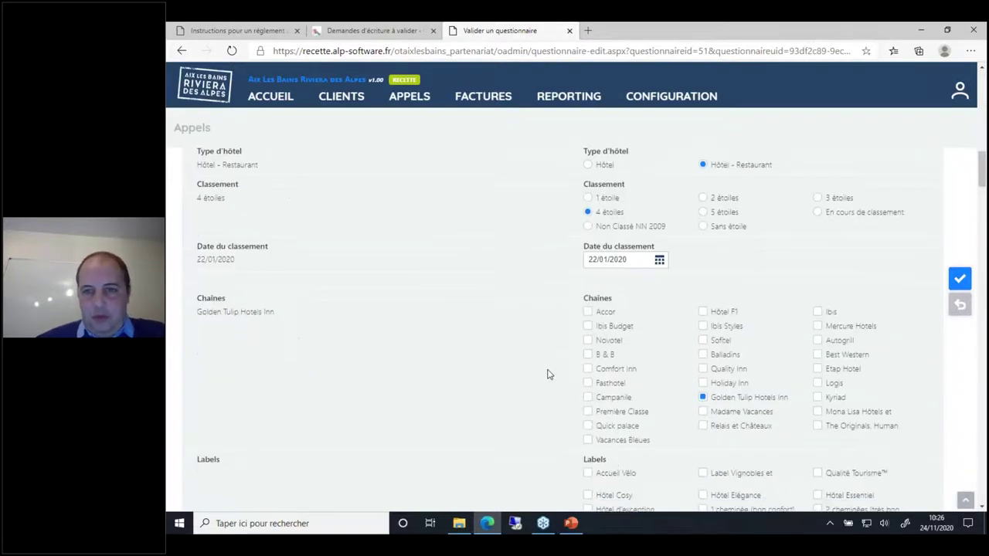
scroll(547, 373, down, 12)
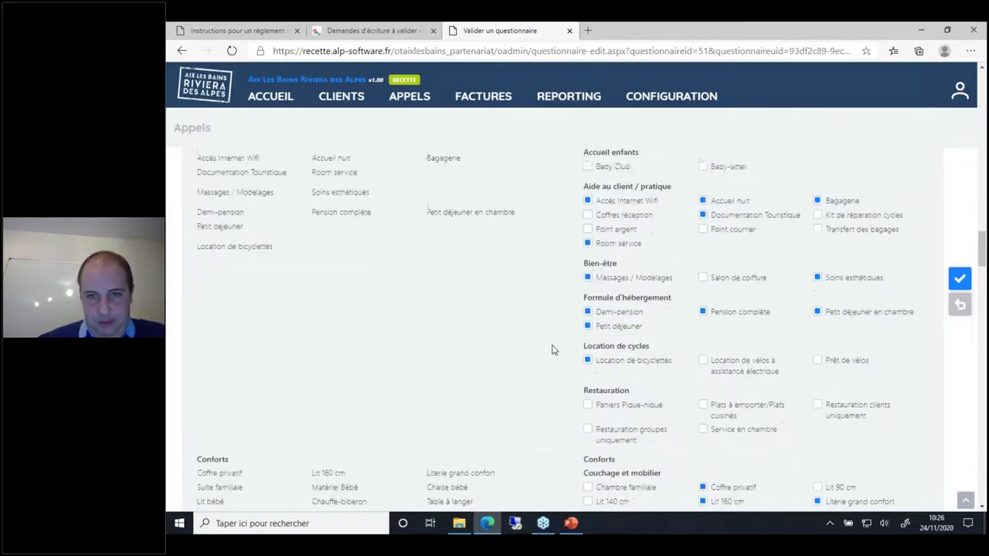
scroll(552, 350, down, 12)
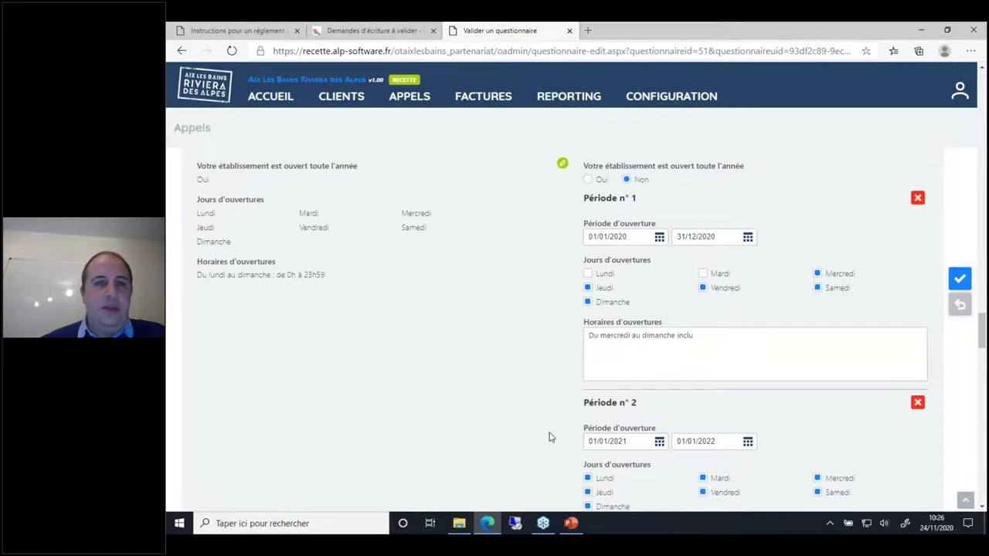
scroll(549, 437, down, 2)
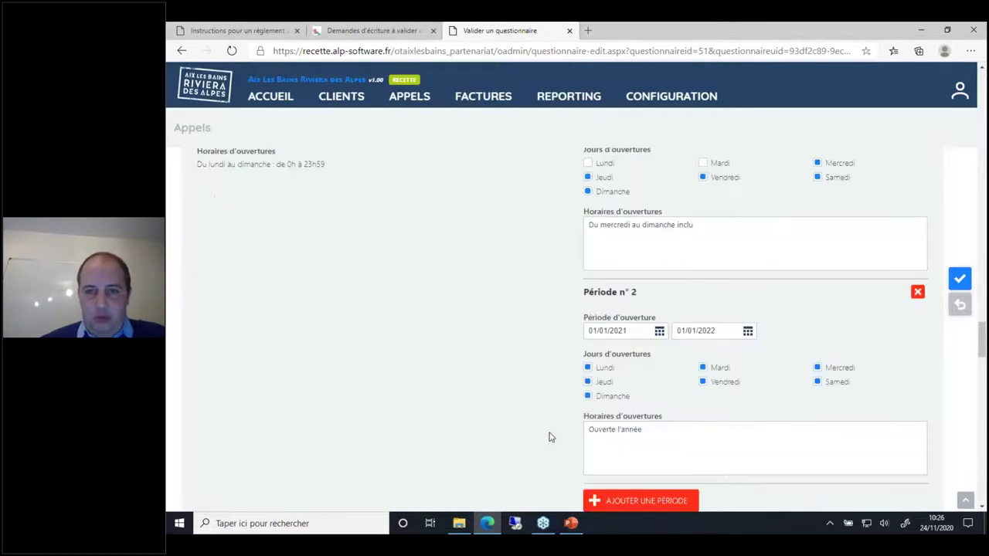
scroll(549, 437, down, 10)
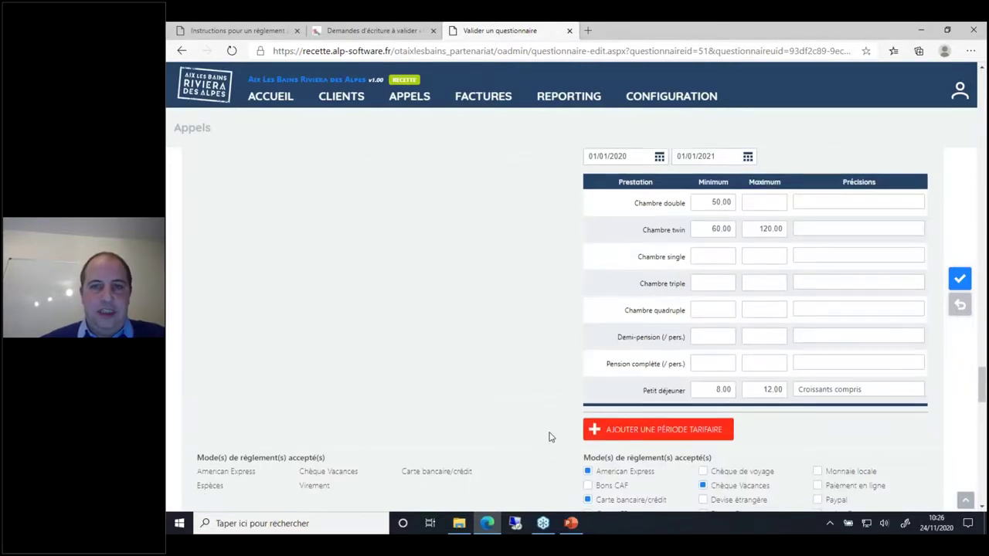
scroll(549, 437, down, 6)
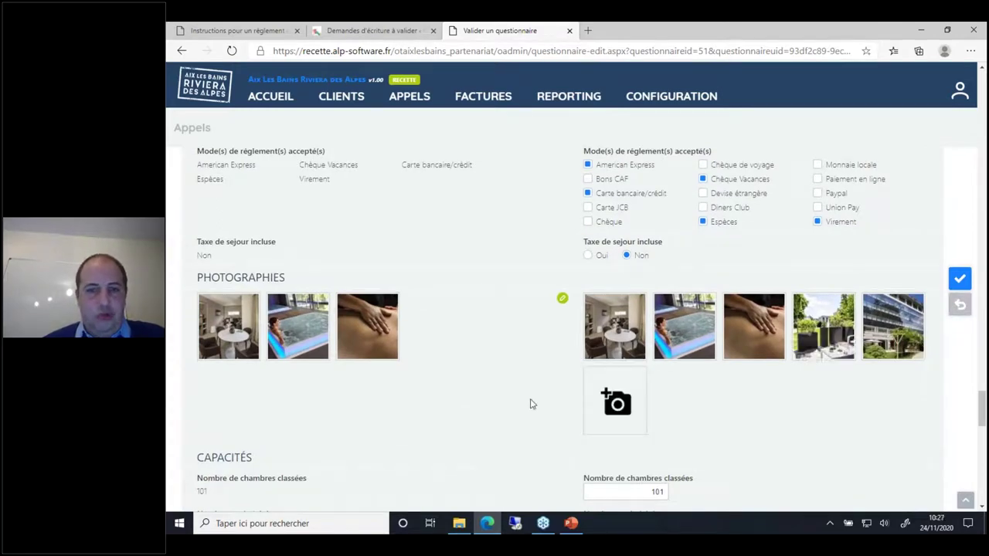
scroll(533, 409, down, 10)
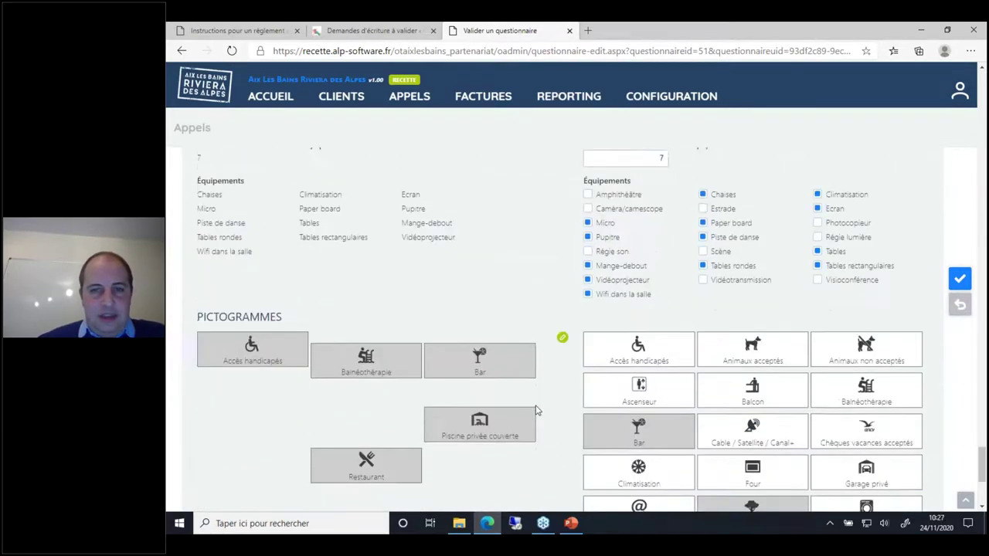
scroll(537, 410, down, 5)
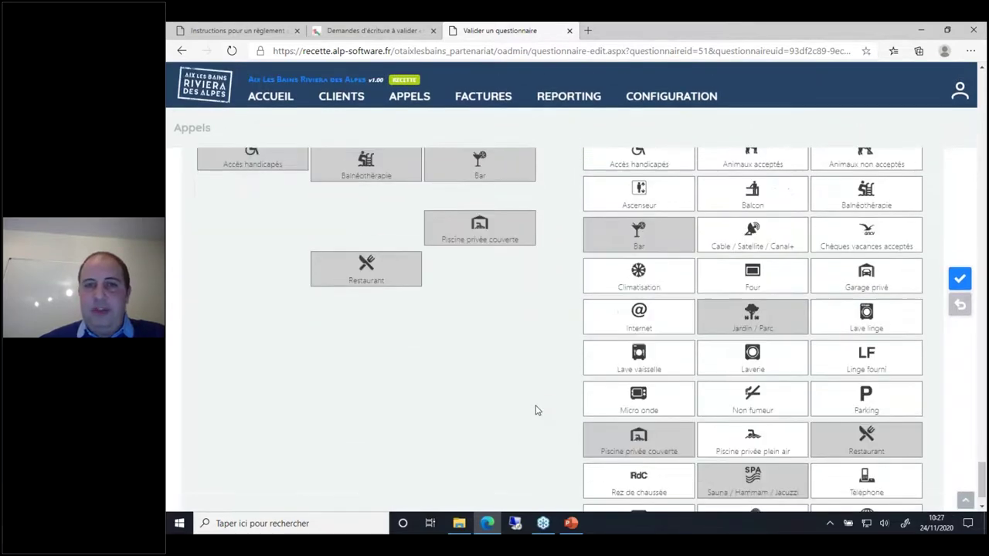
scroll(537, 410, up, 3)
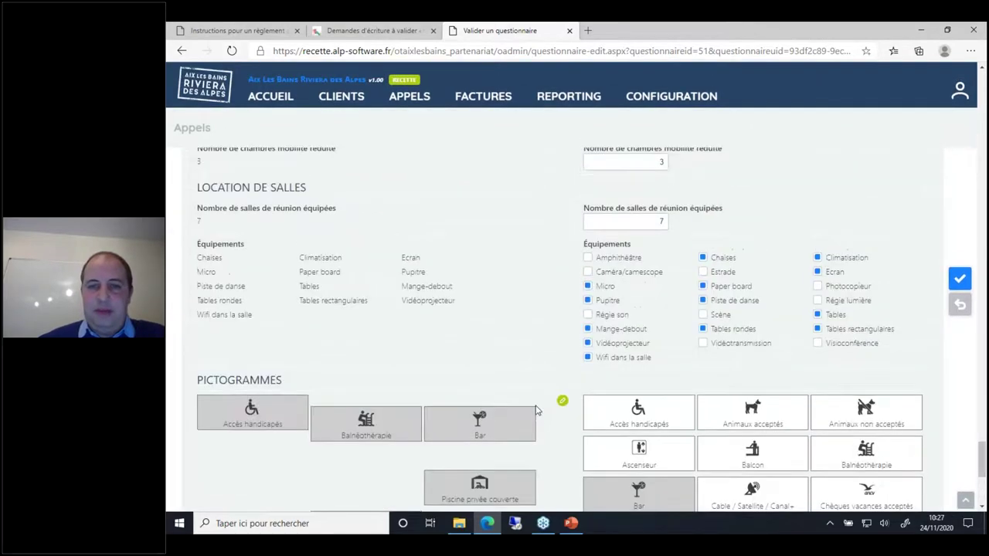
click(958, 284)
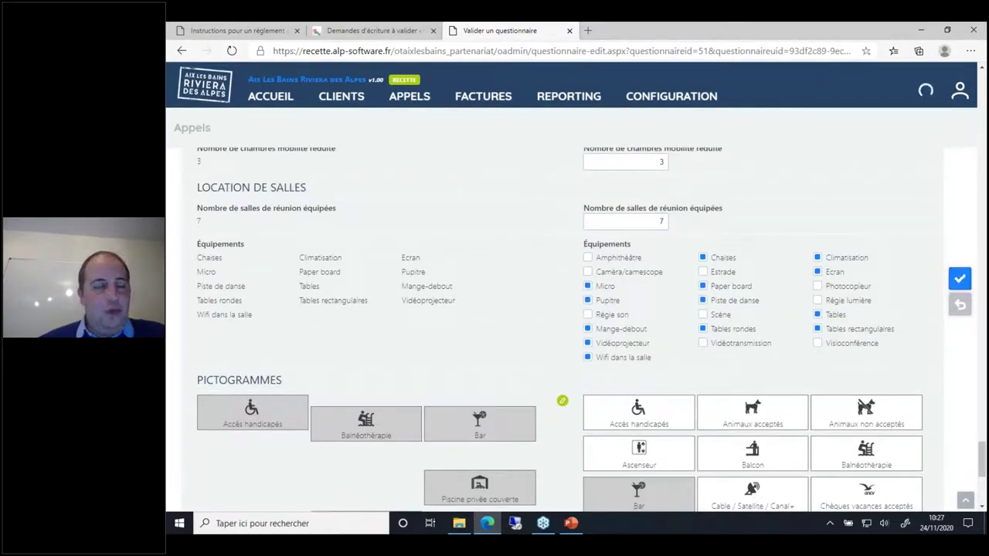